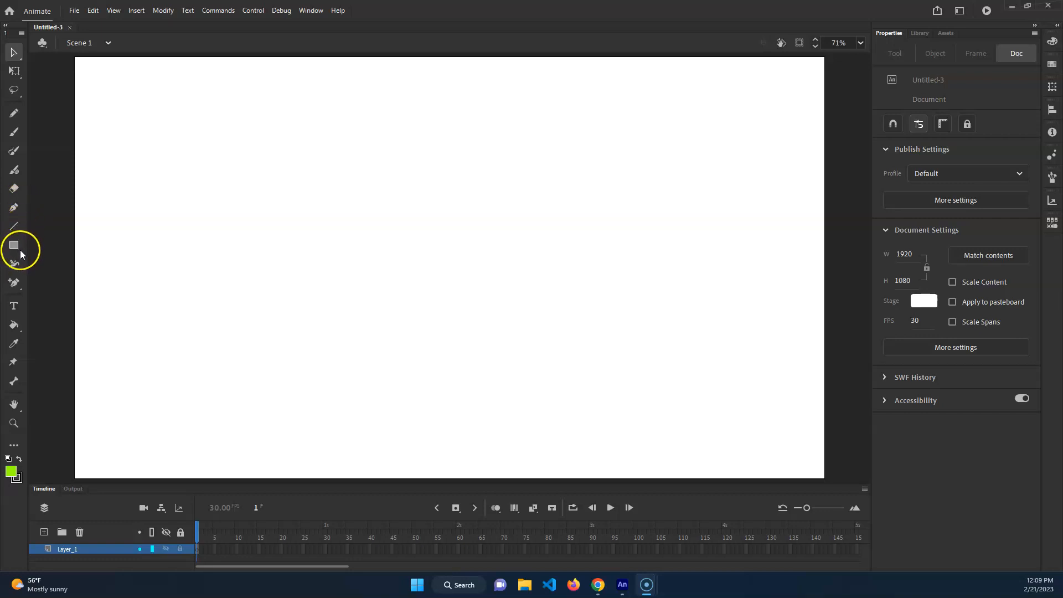
Examine the grouped shape tools, the anchor point tools and the palette of additional tools
click(19, 247)
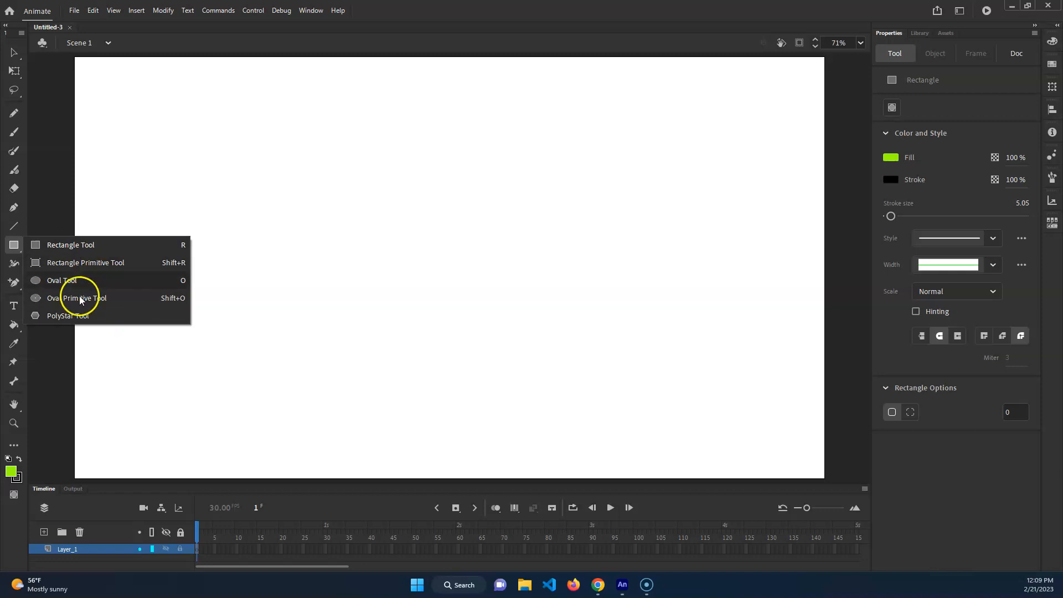
click(20, 245)
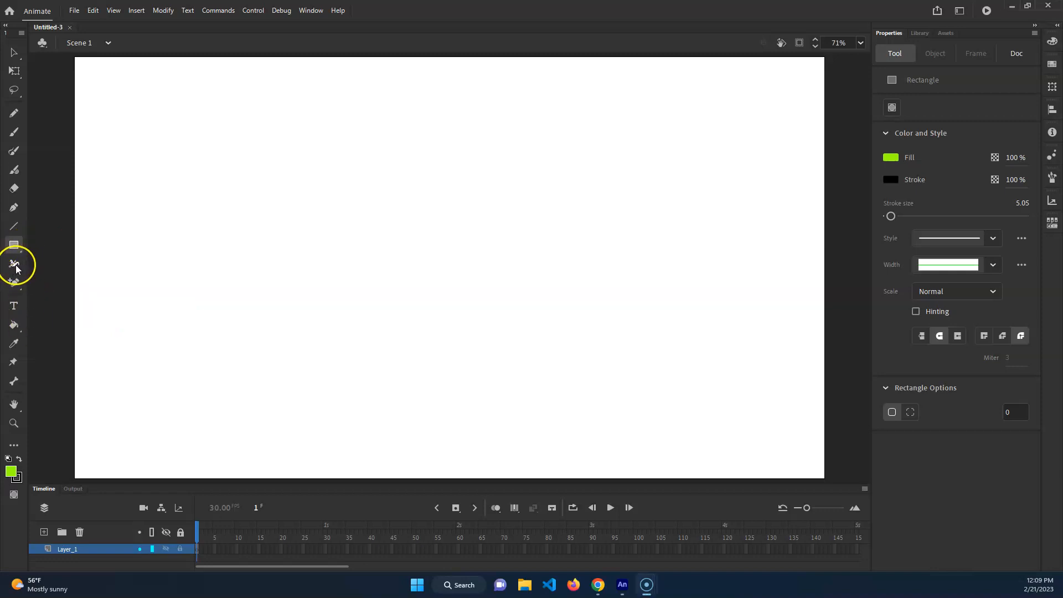
click(16, 283)
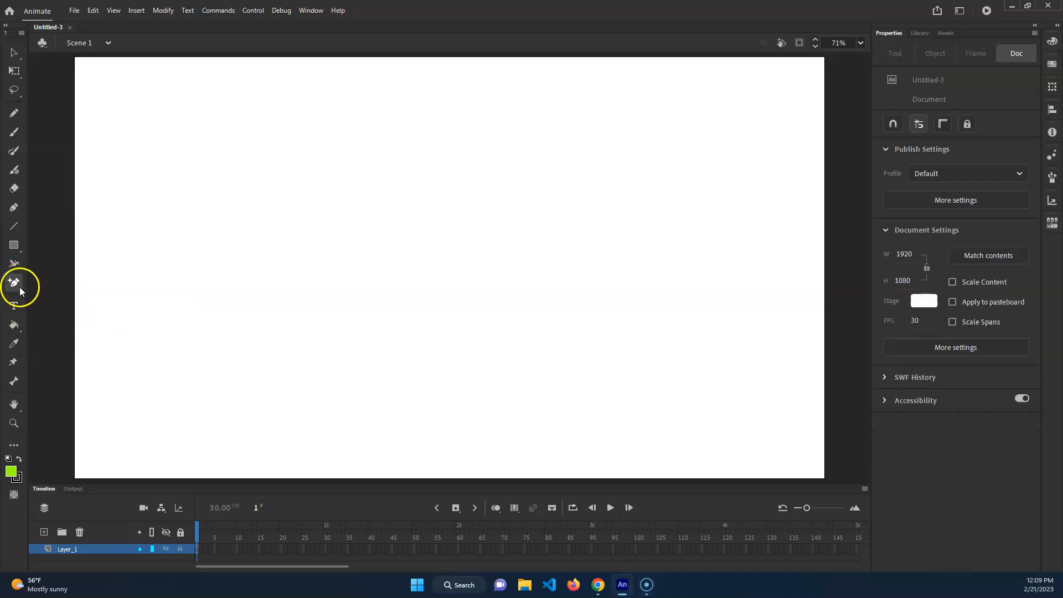
click(19, 287)
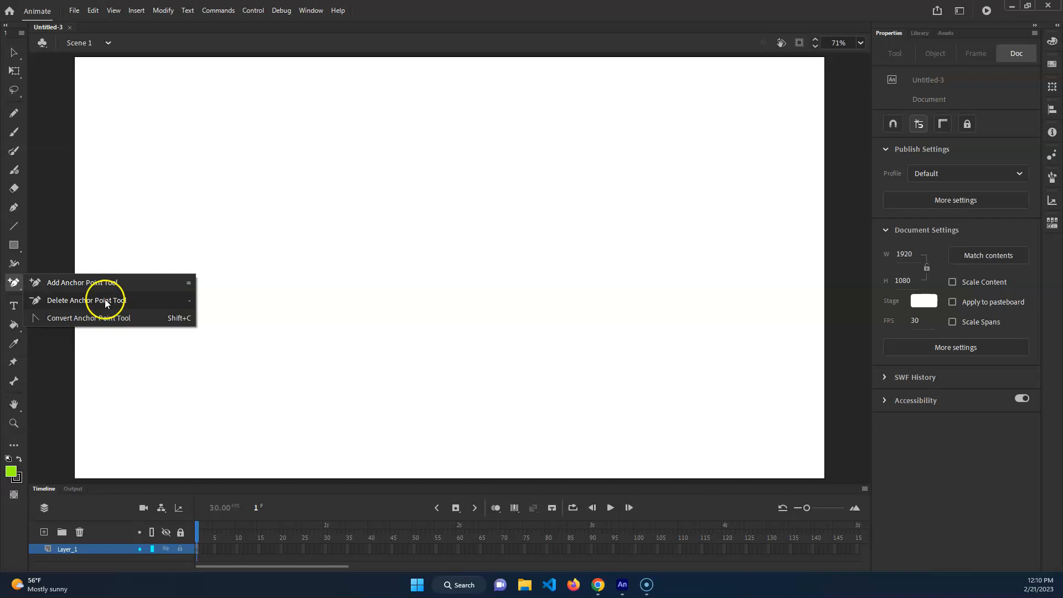
click(16, 283)
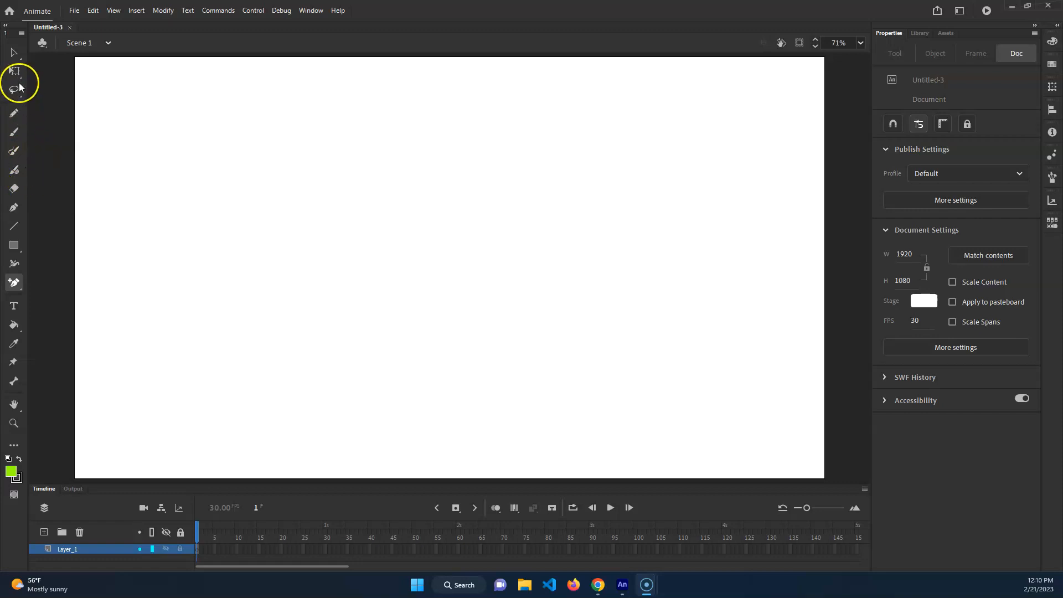
click(14, 446)
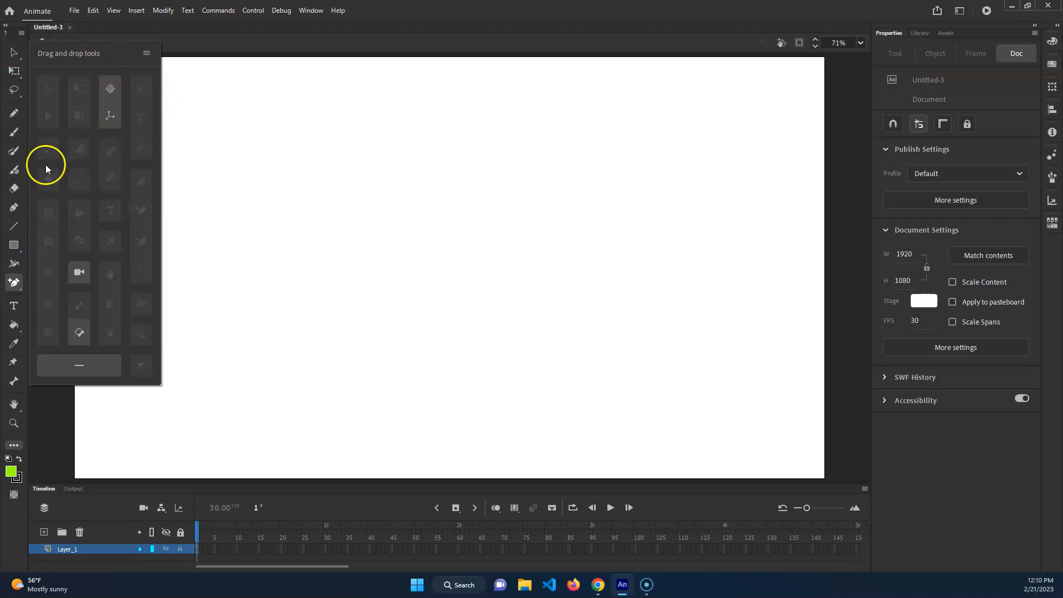
mouse_move(15, 150)
mouse_down()
mouse_move(87, 151)
mouse_move(102, 178)
mouse_move(120, 134)
mouse_move(115, 159)
mouse_move(14, 150)
mouse_up()
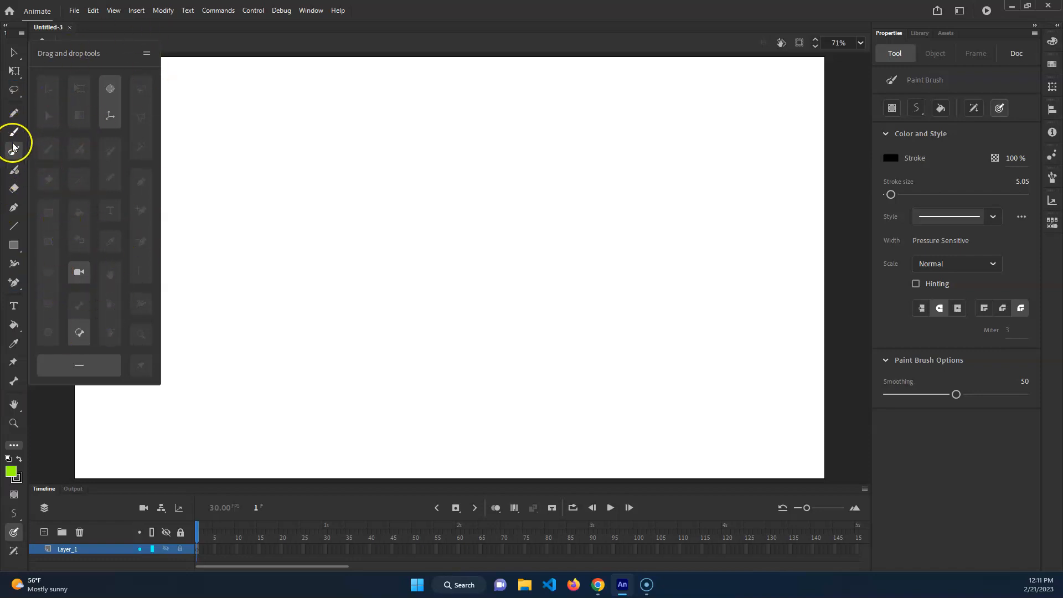
click(13, 444)
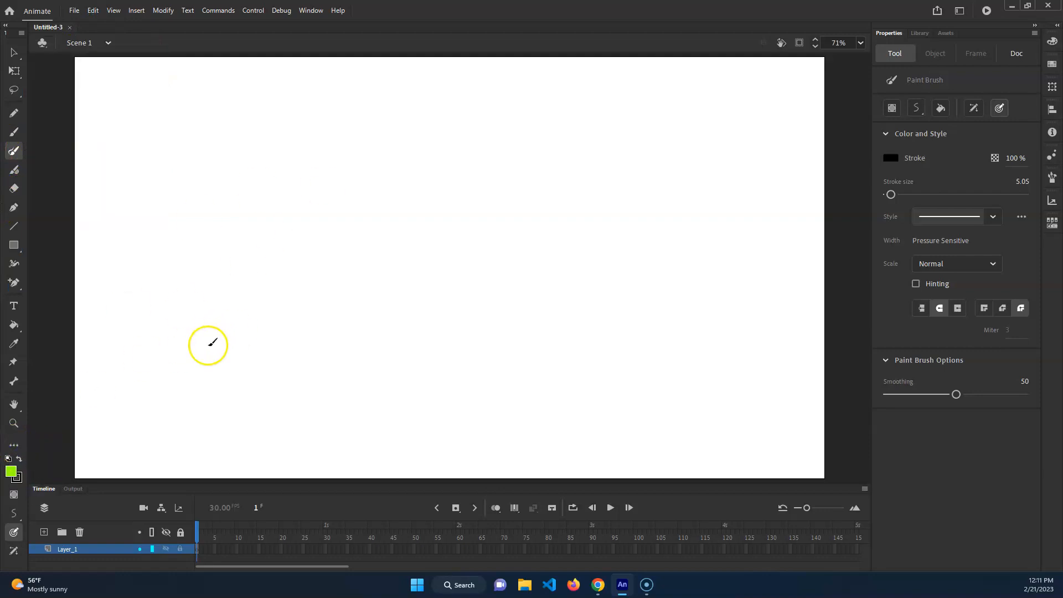
click(14, 113)
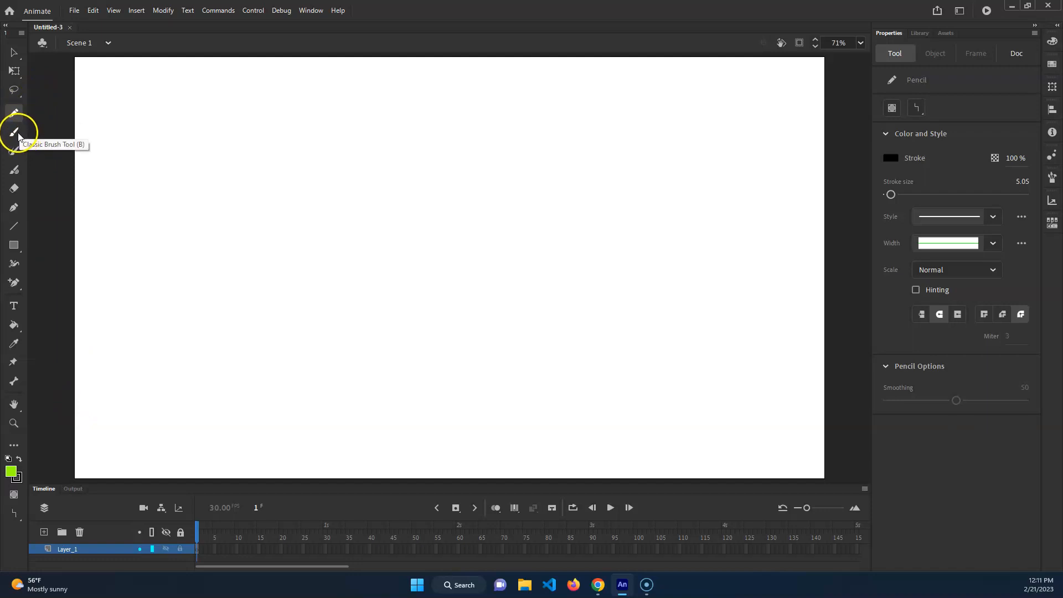
Draw a green rectangle with a black outline, about 580 by 530 px, and pull its lower-right corner inward
click(17, 245)
drag(252, 150, 481, 357)
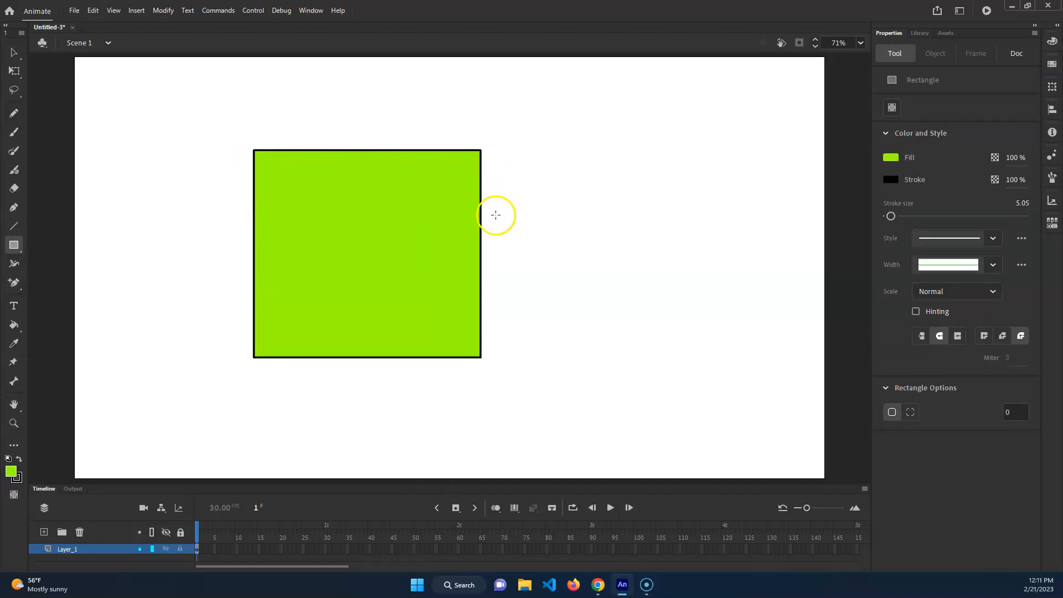
key(v)
drag(482, 359, 461, 338)
Move the shape's right outline segment away, bend it into a curve, and undo these changes
click(470, 291)
mouse_move(469, 279)
mouse_down()
mouse_move(638, 307)
mouse_move(707, 265)
mouse_move(593, 284)
mouse_move(588, 271)
mouse_up()
click(669, 255)
drag(652, 178, 664, 173)
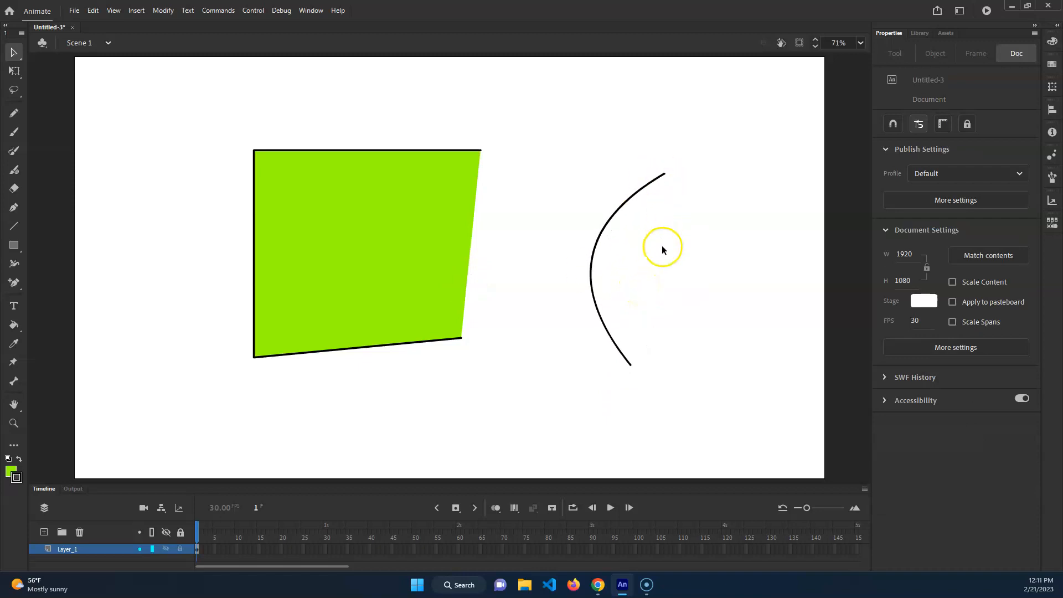
key(ctrl+z)
key(ctrl+z)
key(ctrl+z)
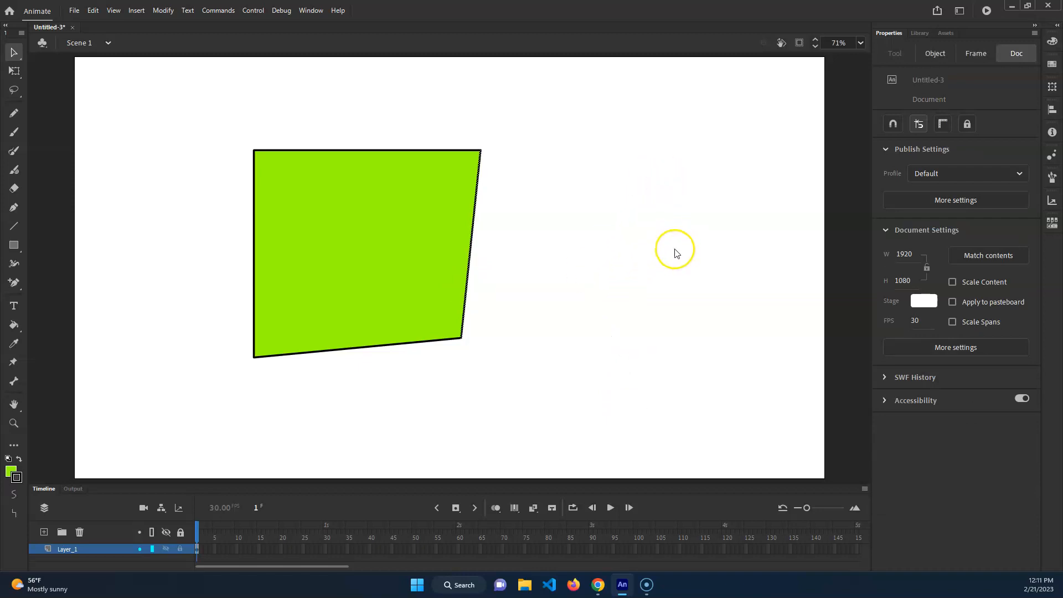
Separate the green fill from its outline, bulge the fill's right edge outward, and undo these changes
click(408, 250)
drag(399, 261, 653, 283)
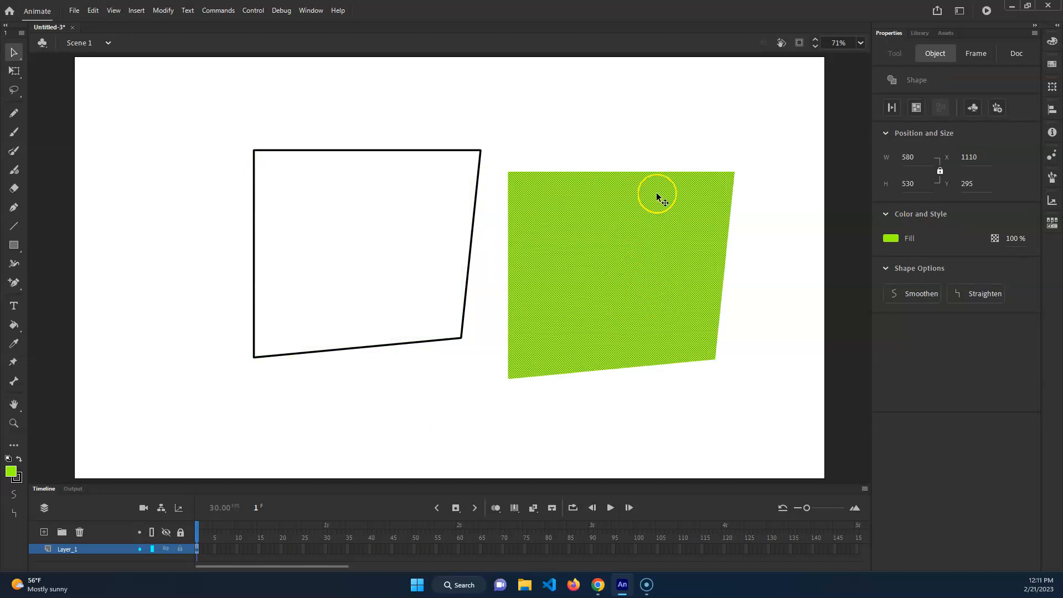
drag(661, 177, 701, 158)
click(742, 234)
drag(738, 232, 741, 205)
click(741, 205)
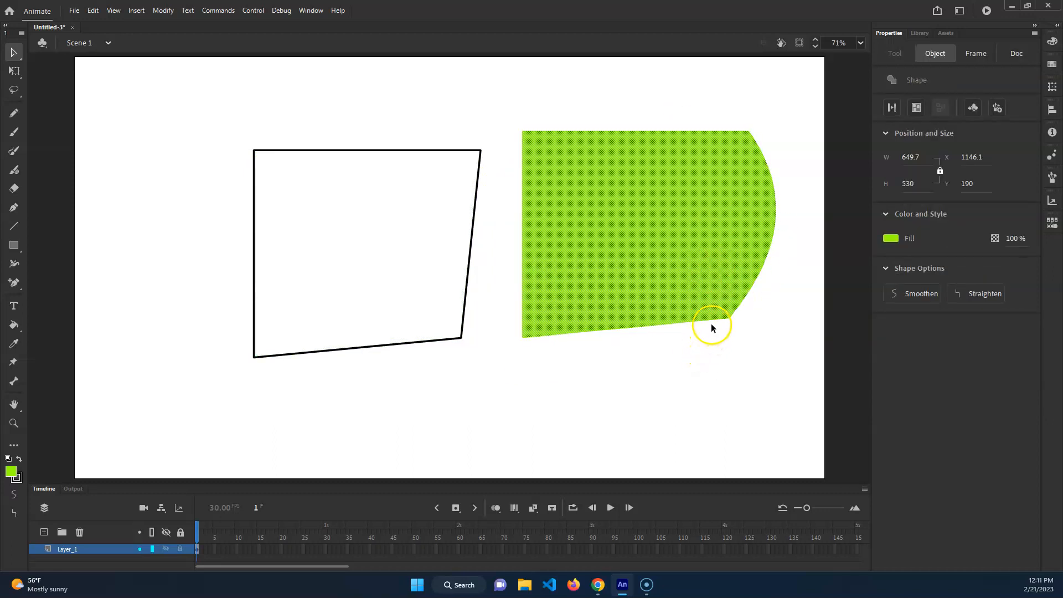
key(ctrl+z)
key(ctrl+z)
key(ctrl+z)
key(ctrl+z)
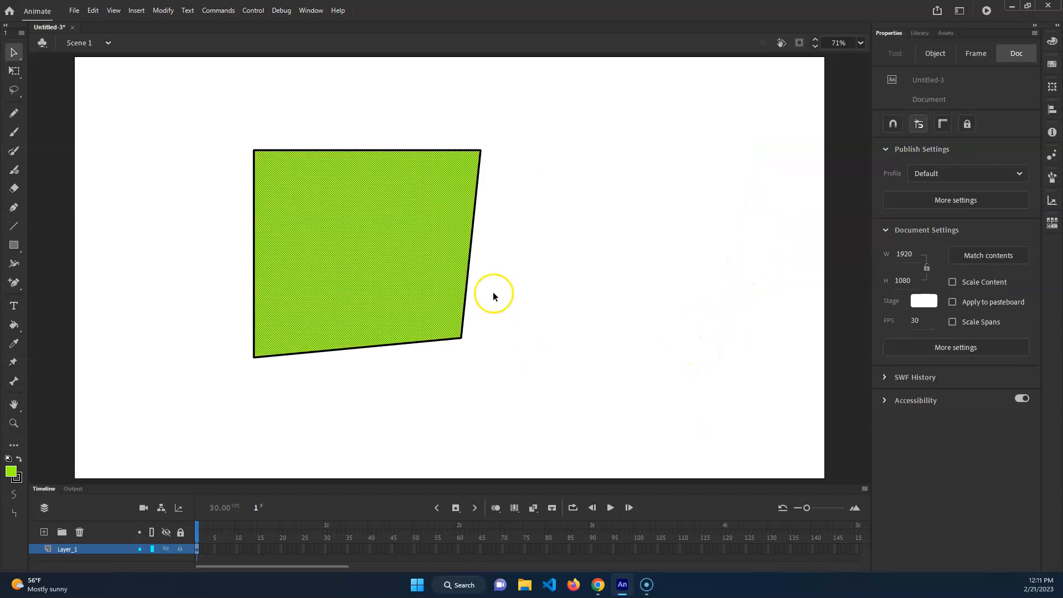
Curve the shape's upper-right corner by adjusting its anchor point's direction handles with the Subselection tool
drag(573, 111, 169, 417)
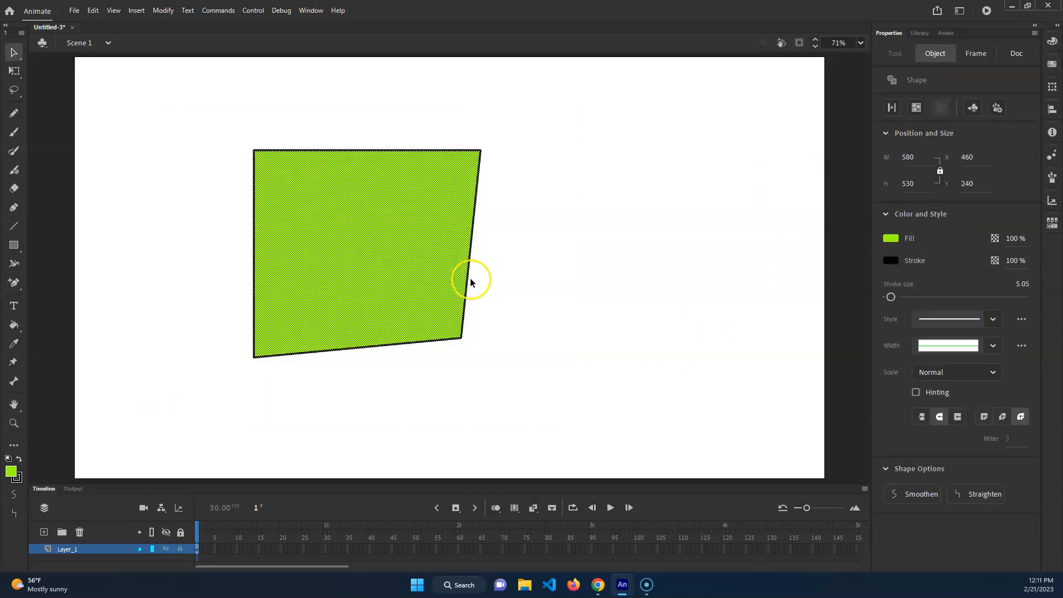
click(504, 277)
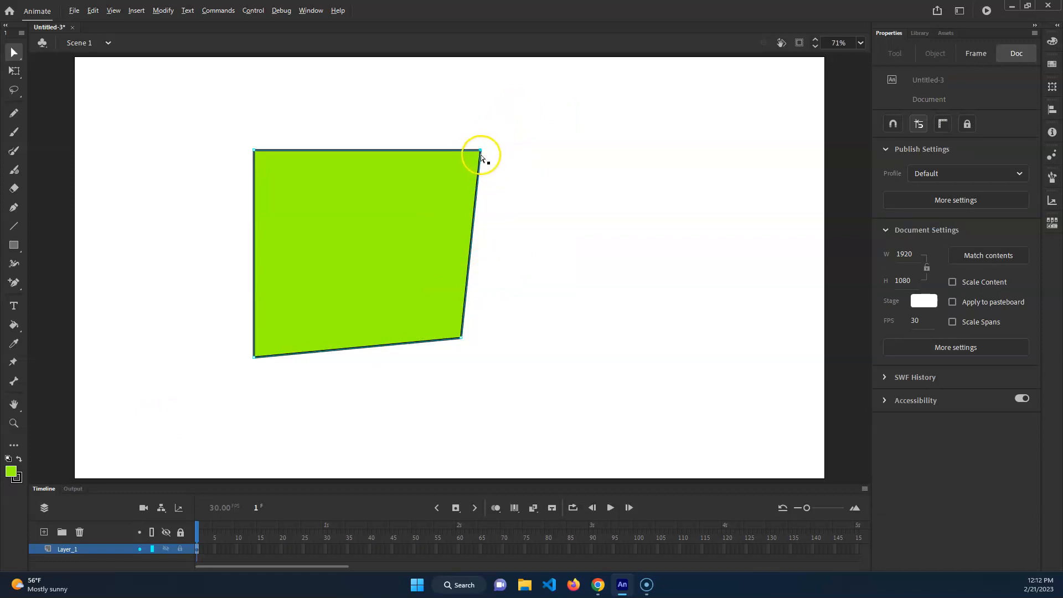
drag(481, 153, 449, 222)
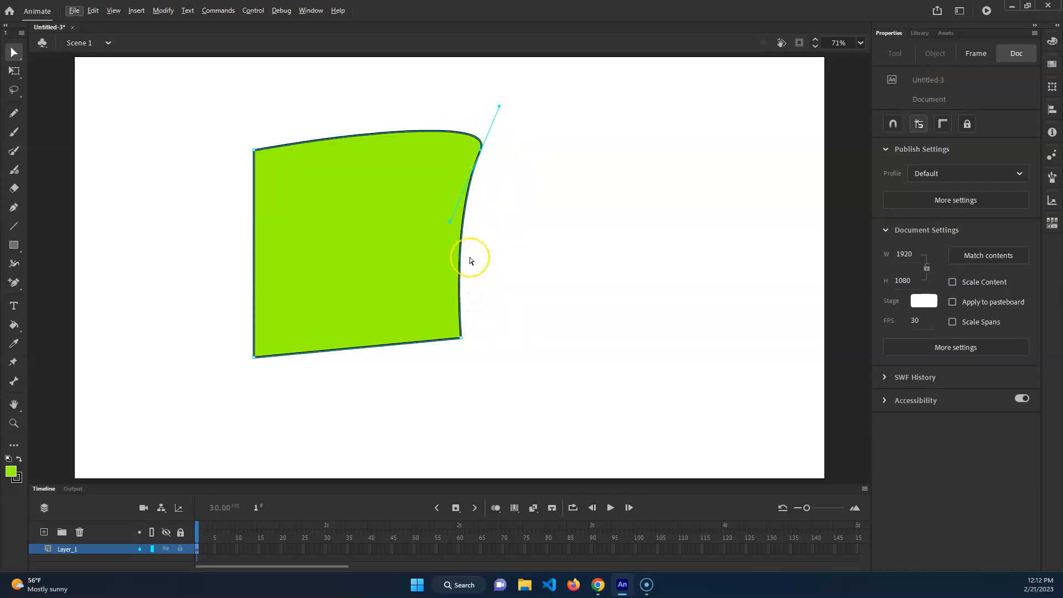
Examine the path and stroke along the green shape's curved right edge up close
key(ctrl+=)
key(ctrl+=)
key(ctrl+=)
drag(650, 326, 565, 309)
scroll(450, 316, left, 5)
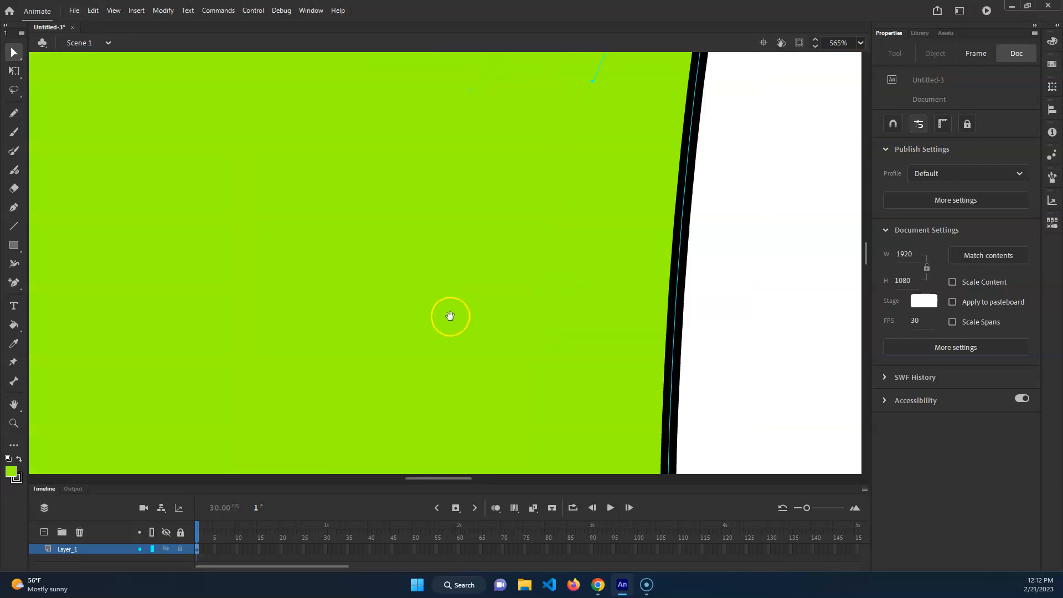
scroll(527, 268, right, 2)
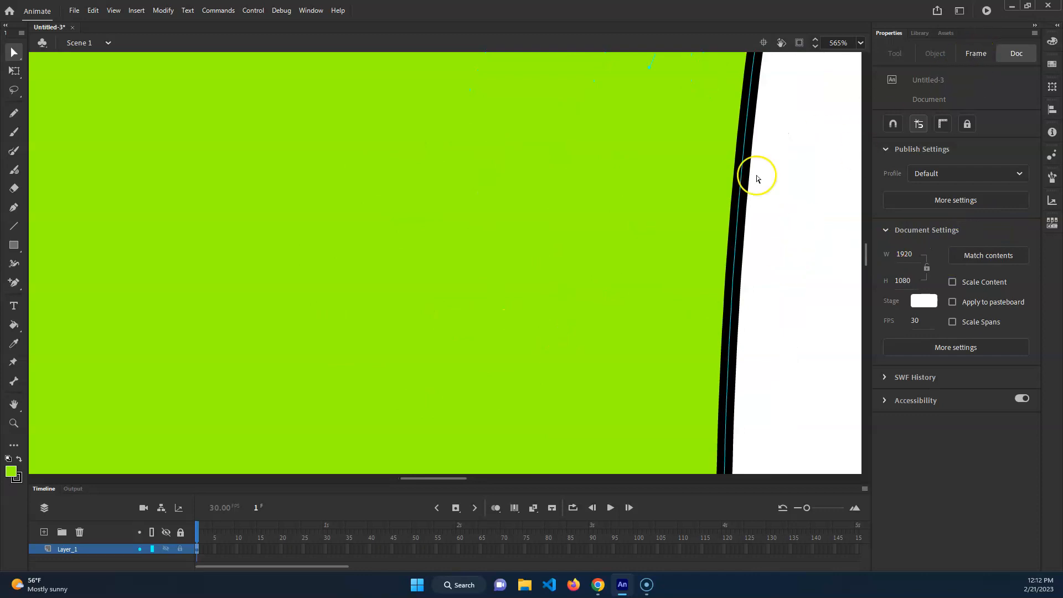
key(v)
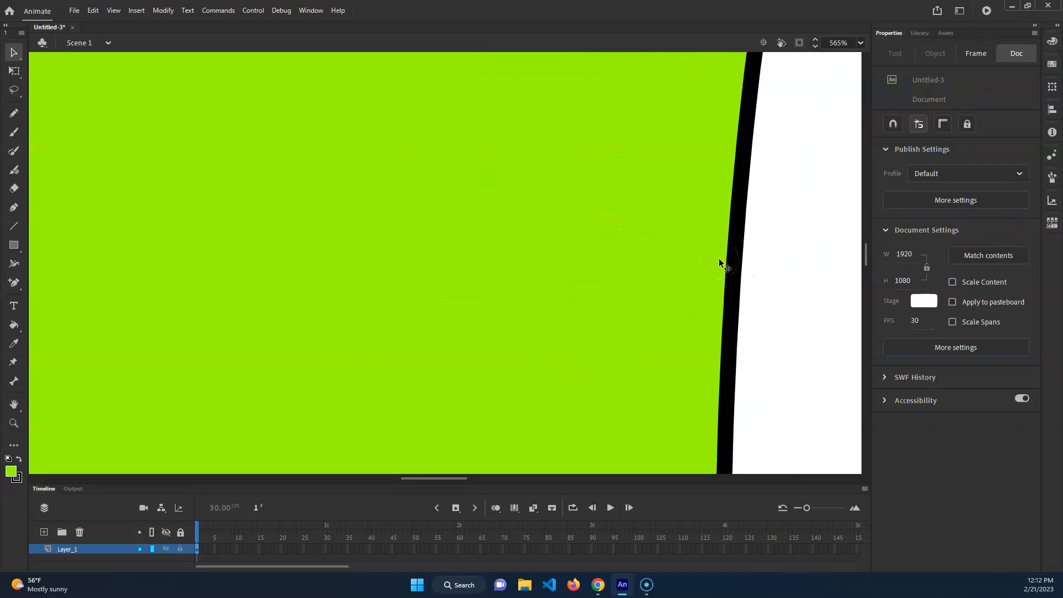
Delete the entire green shape together with its outline
key(ctrl+2)
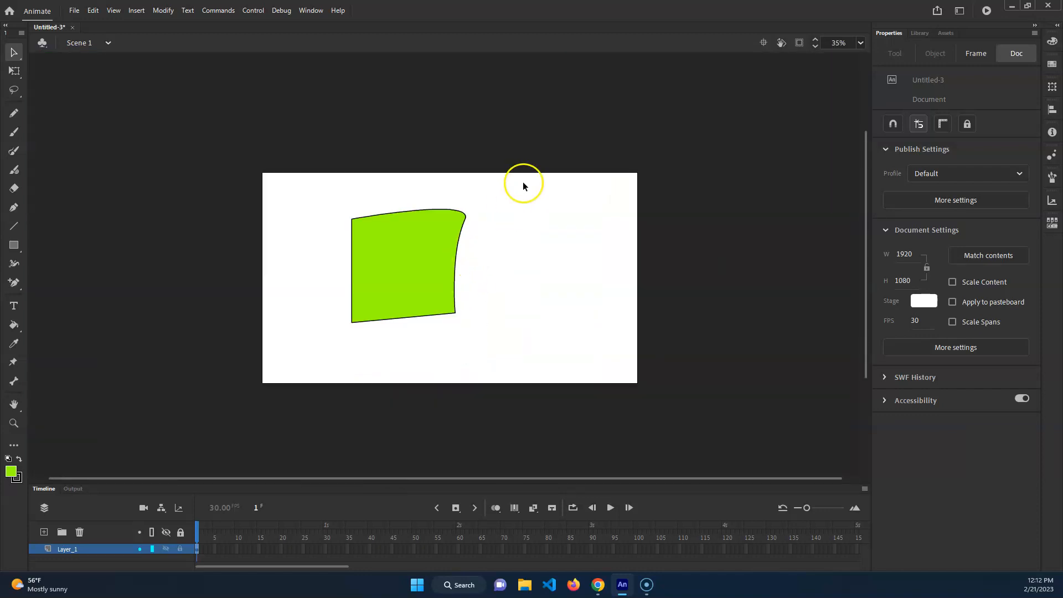
drag(523, 181, 322, 321)
key(Delete)
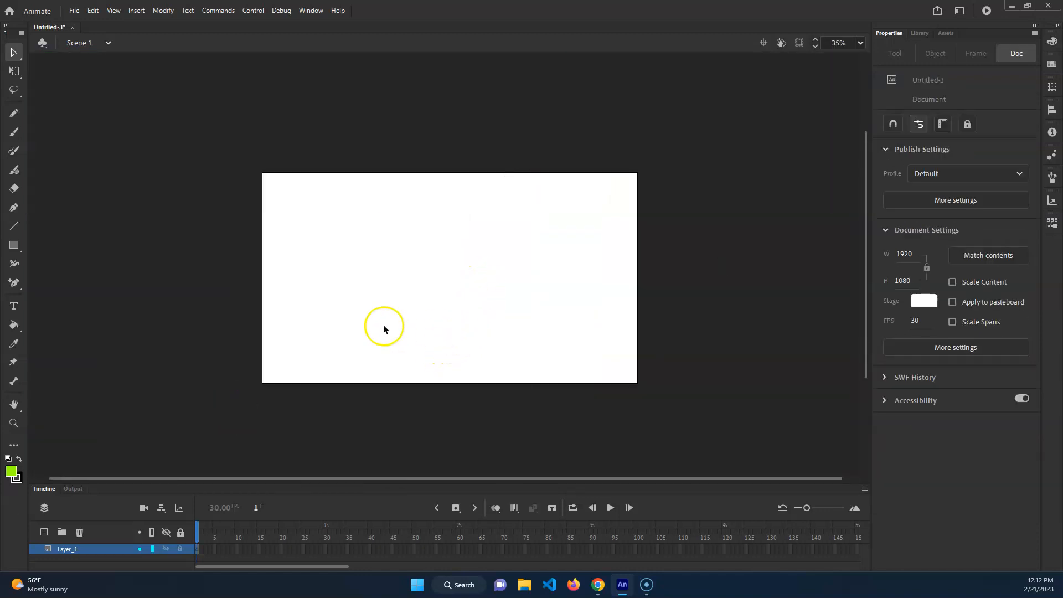
Draw a wavy Pencil line about 1590 by 471 px across the stage and shift it slightly up and left
click(859, 43)
click(905, 58)
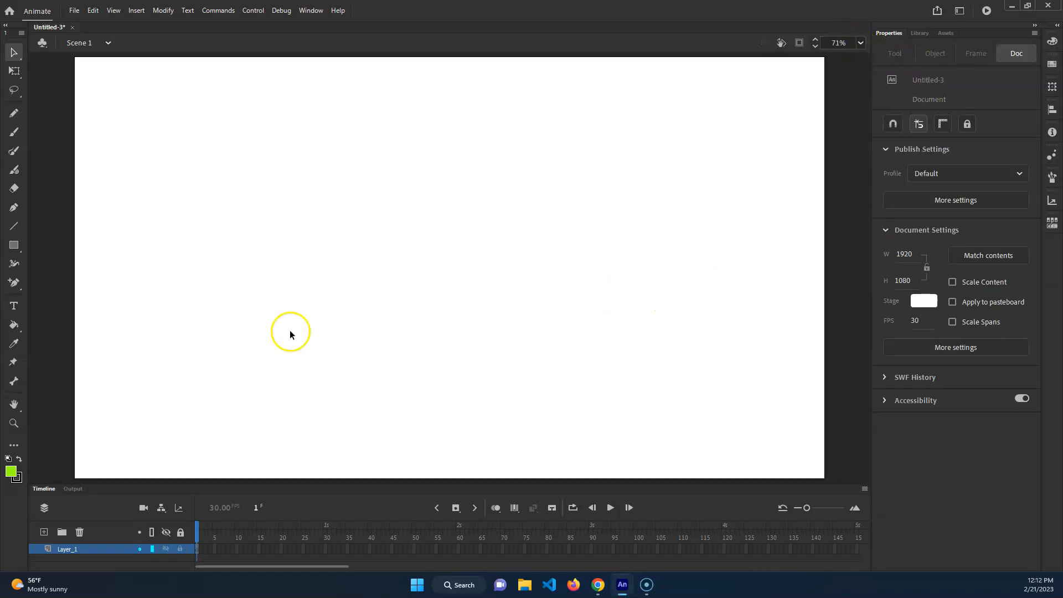
click(13, 113)
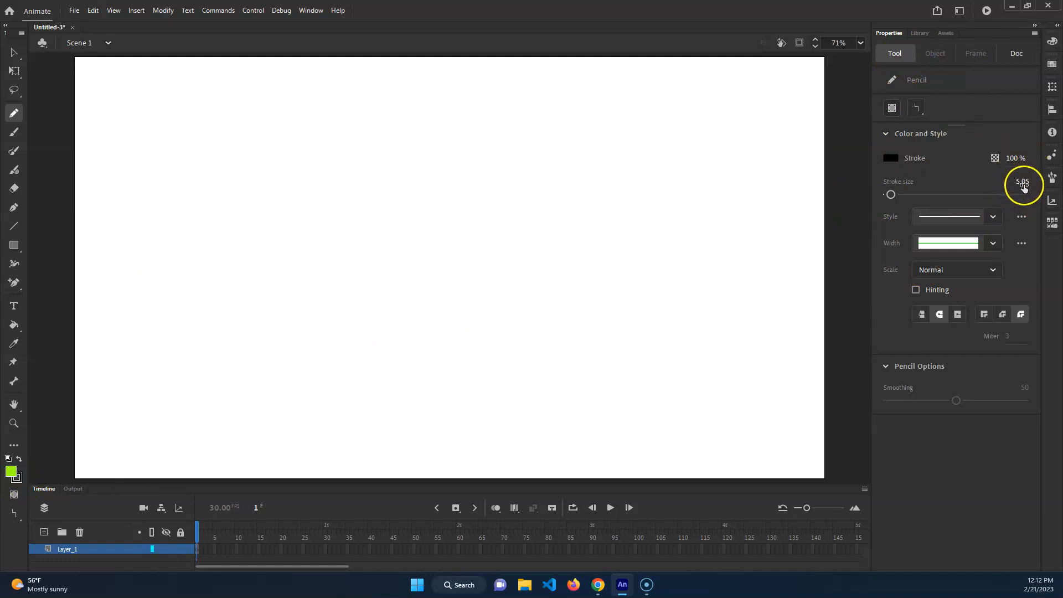
drag(357, 327, 133, 320)
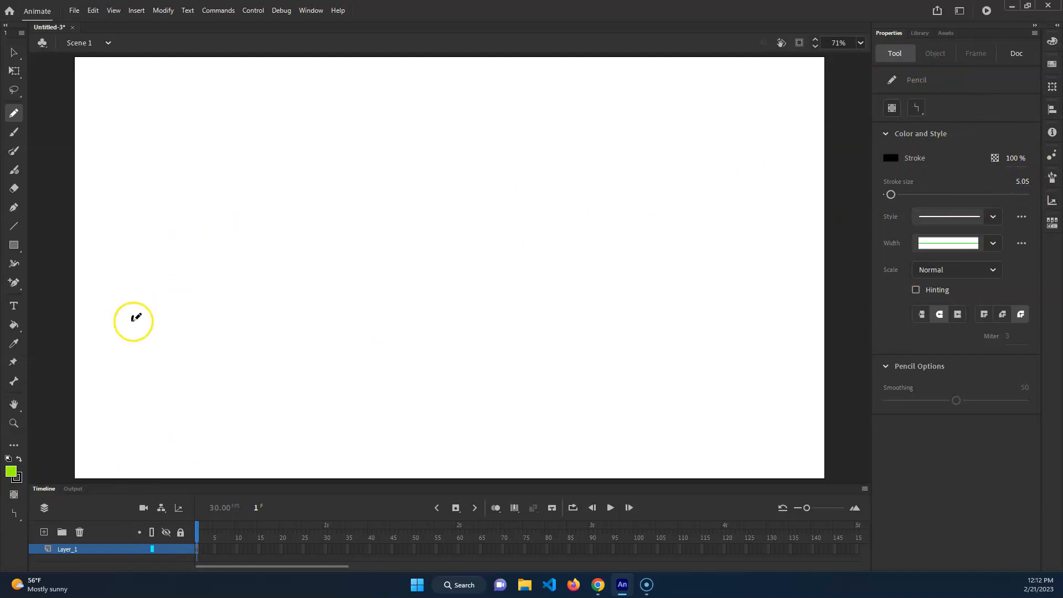
drag(357, 327, 756, 177)
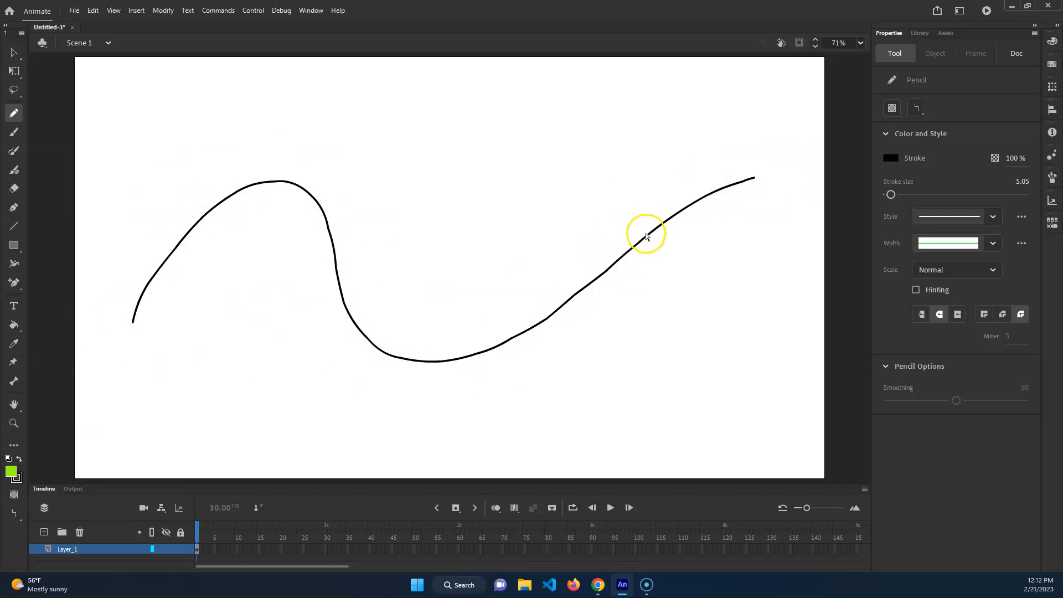
key(v)
drag(819, 113, 644, 362)
Try pulling an anchor point on the wave's rising section up into a peak, and undo the edit
drag(615, 286, 551, 166)
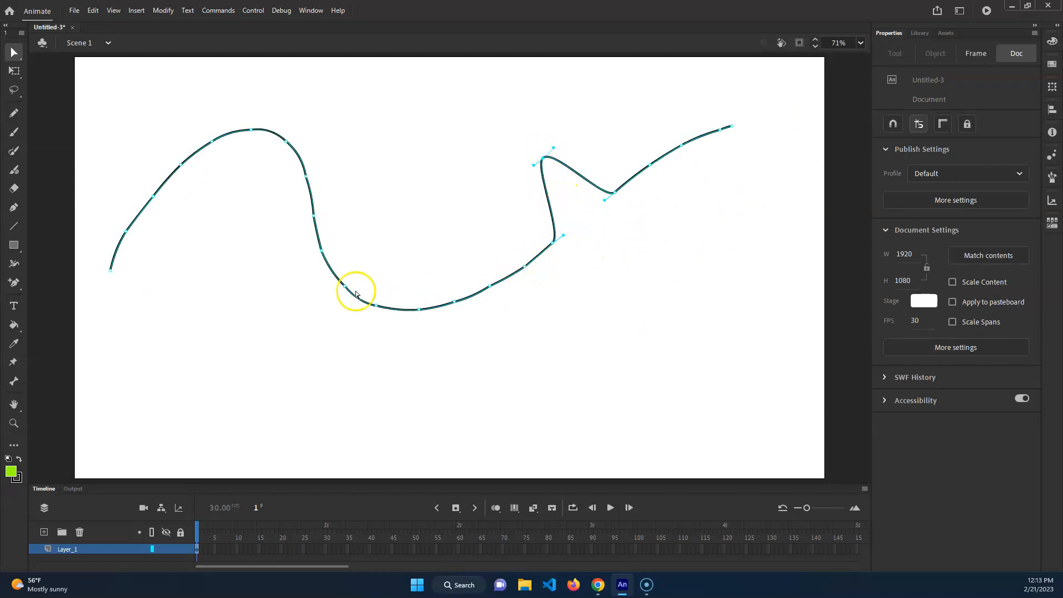
key(ctrl+z)
key(ctrl+z)
key(ctrl+z)
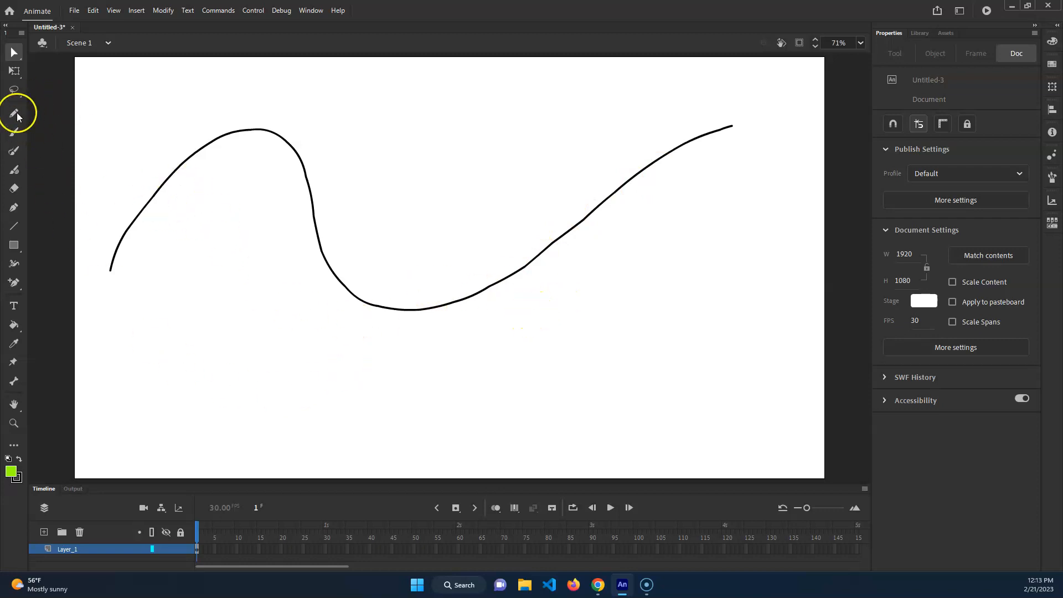
Select the whole wavy pencil line and delete it
key(b)
key(v)
mouse_move(544, 252)
mouse_down()
mouse_move(541, 275)
mouse_move(557, 238)
mouse_up()
click(559, 242)
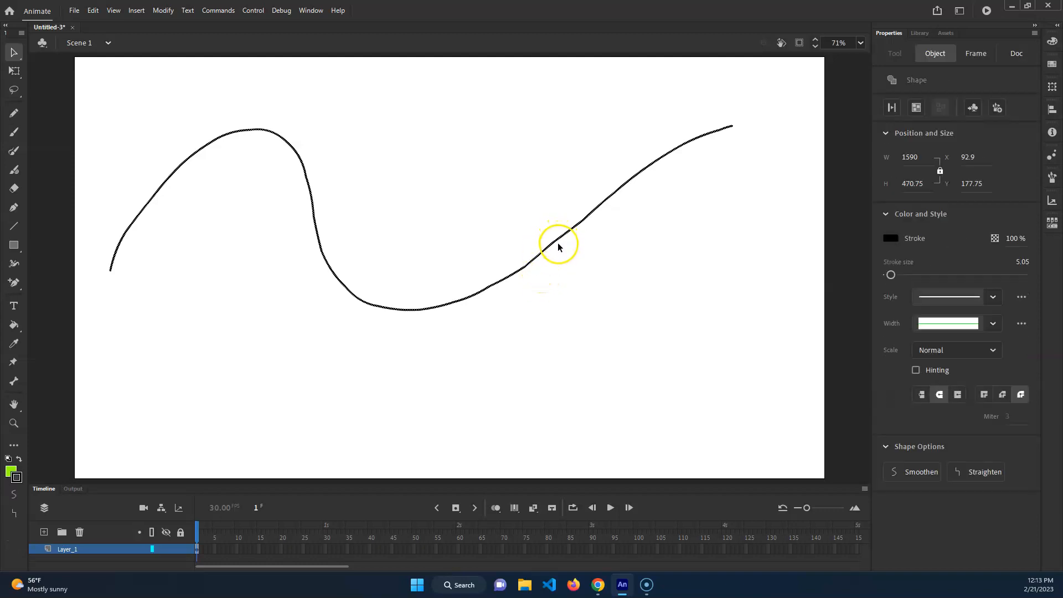
key(Delete)
Draw a rough diamond and a separate winding curve with the Pencil tool in Straighten mode
click(14, 112)
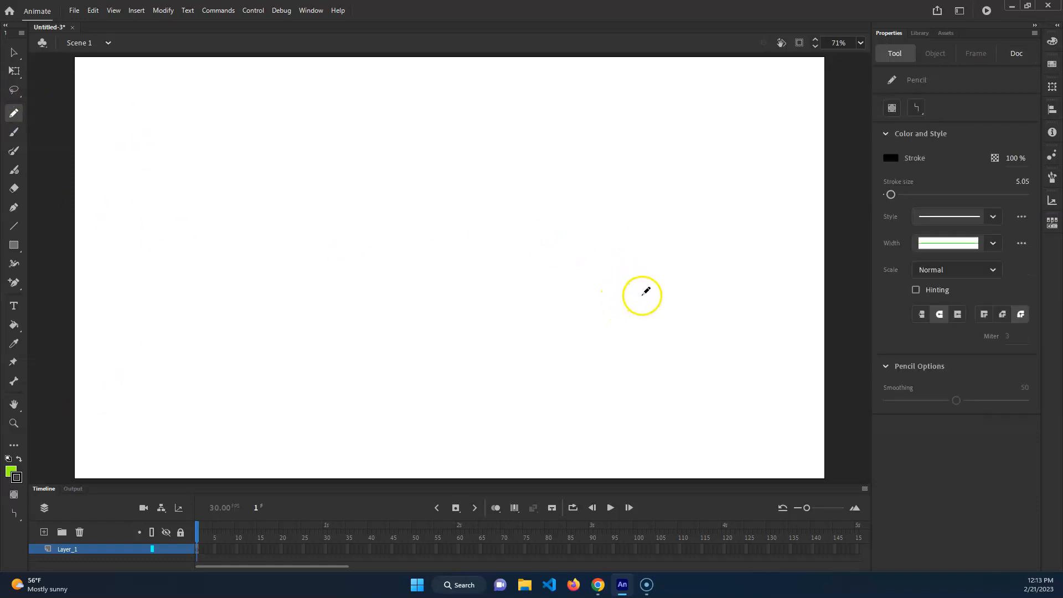
click(917, 109)
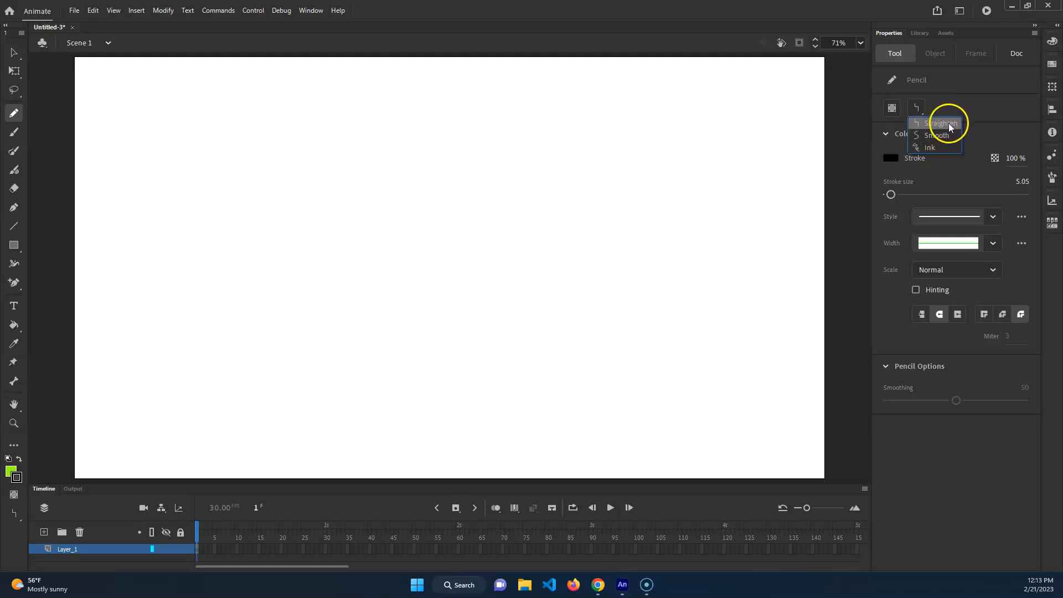
click(949, 123)
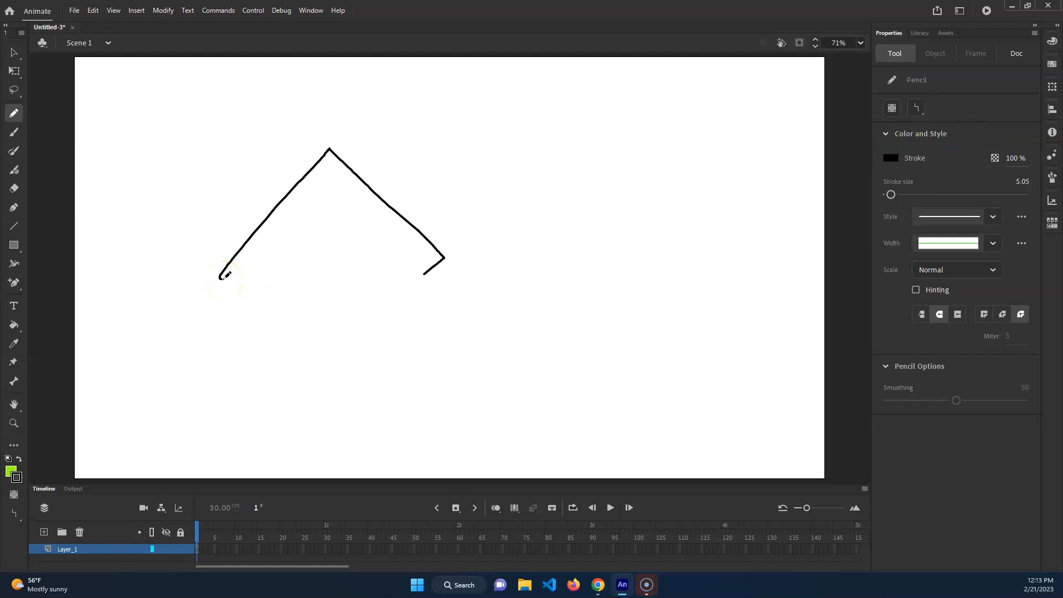
drag(222, 278, 221, 279)
mouse_move(539, 138)
mouse_down()
mouse_move(482, 222)
mouse_move(469, 333)
mouse_move(606, 357)
mouse_up()
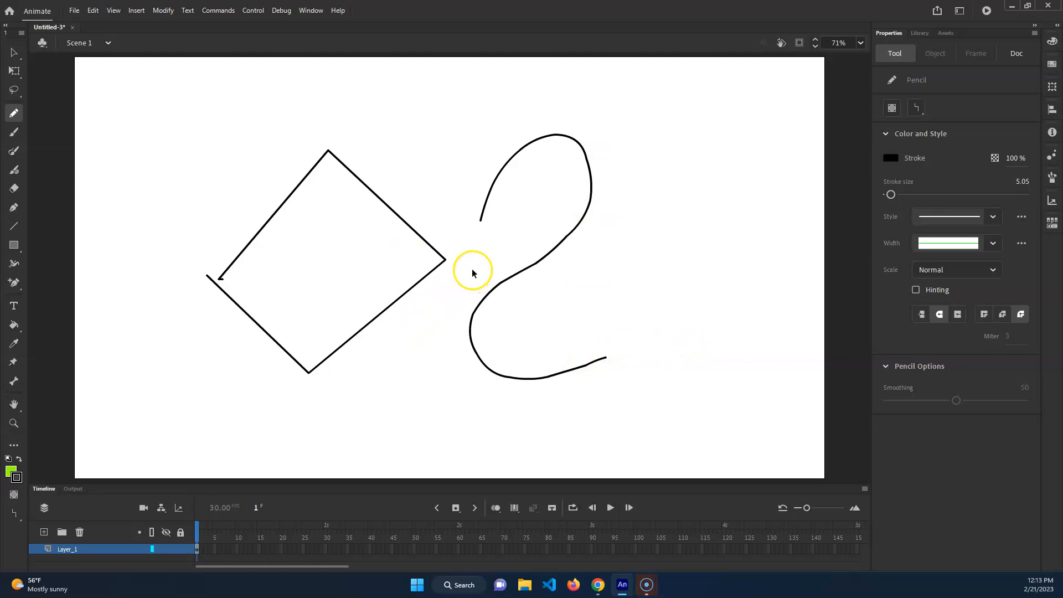
Undo the diamond and winding curve, and try one long winding Pencil line in Smooth mode, undoing it too
key(ctrl+z)
key(ctrl+z)
click(917, 109)
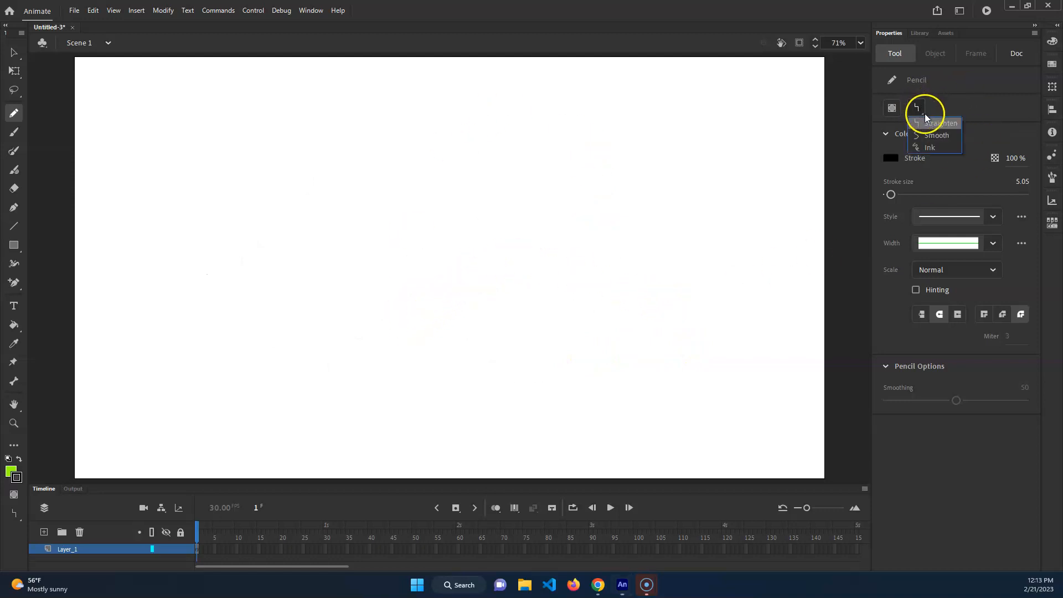
mouse_move(153, 309)
mouse_down()
mouse_move(239, 139)
mouse_move(294, 242)
mouse_move(373, 323)
mouse_move(599, 225)
mouse_up()
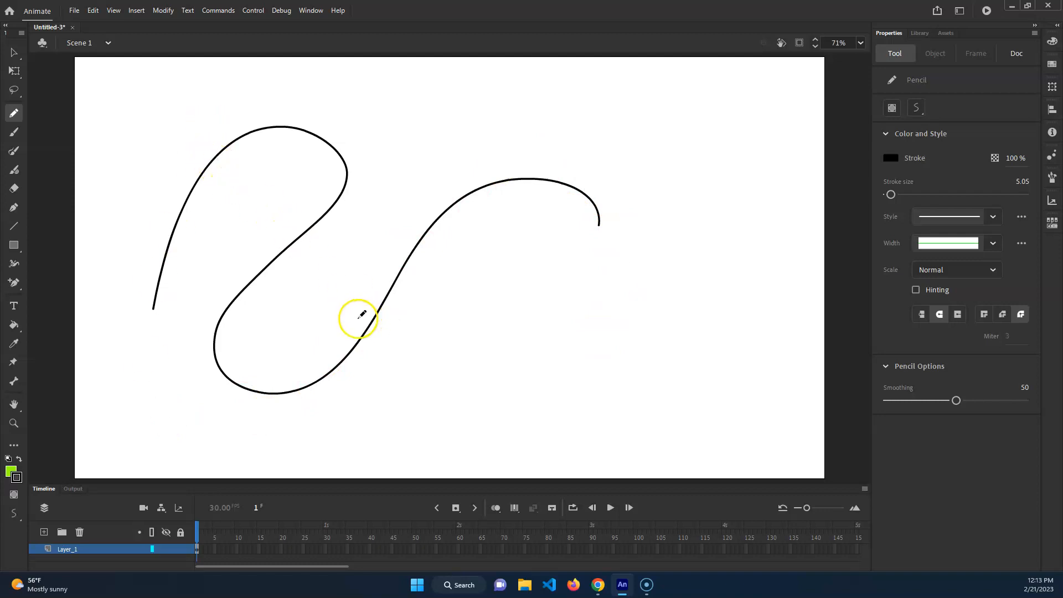
key(ctrl+z)
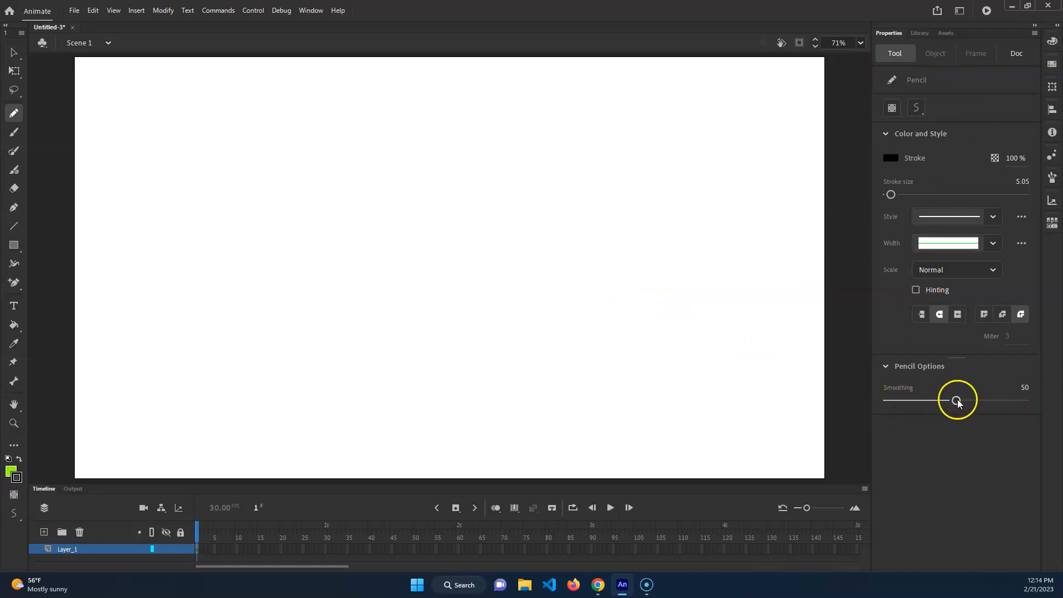
Try winding Pencil strokes with Smoothing set to 100 and undo them
drag(233, 166, 200, 317)
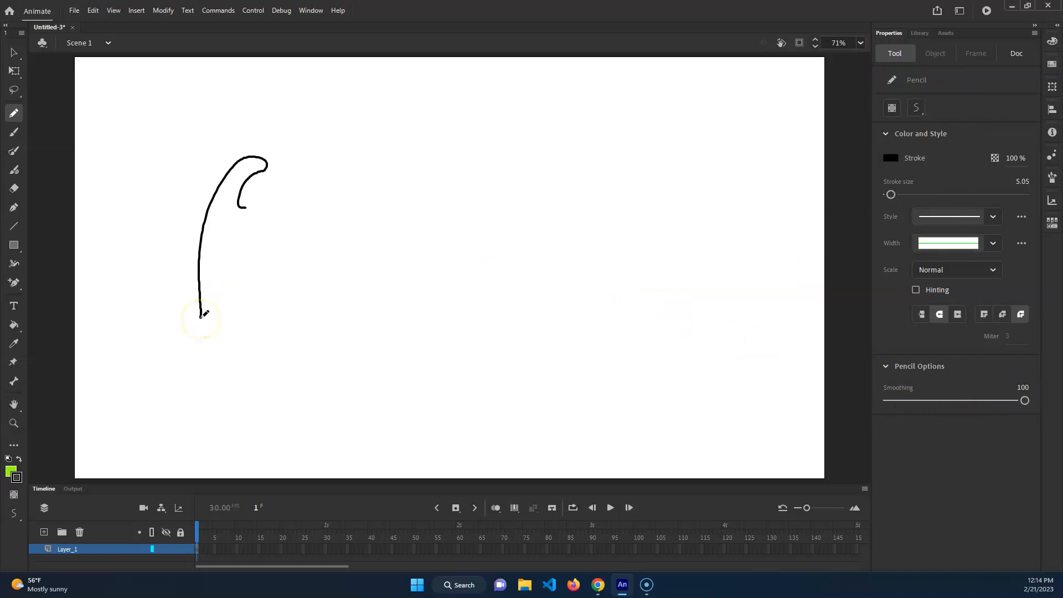
mouse_move(269, 308)
mouse_down()
mouse_move(368, 238)
mouse_move(436, 244)
mouse_up()
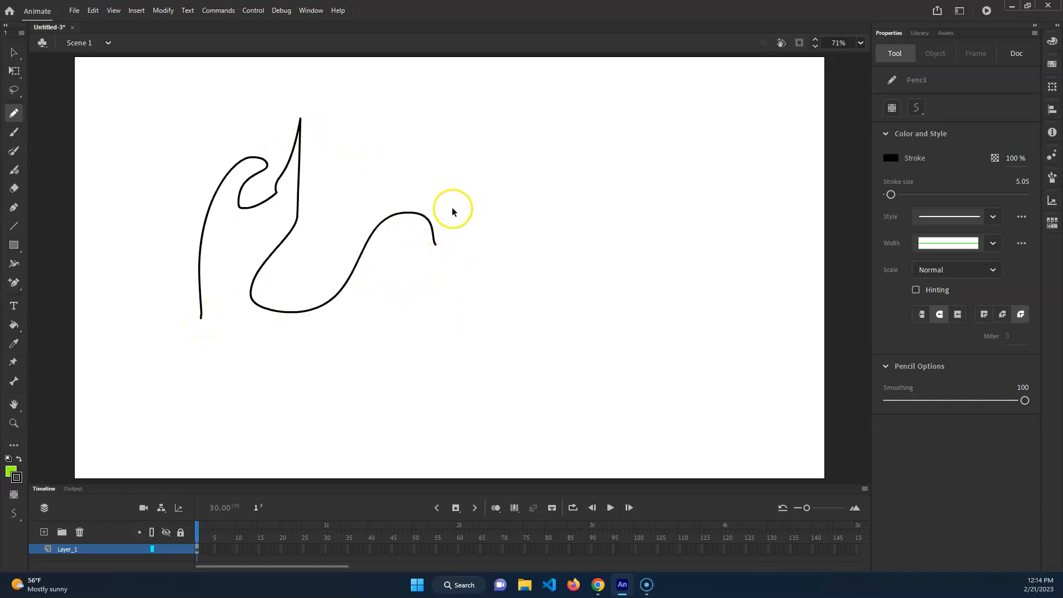
key(ctrl+z)
mouse_move(300, 251)
mouse_down()
mouse_move(307, 202)
mouse_move(293, 319)
mouse_move(545, 271)
mouse_up()
key(ctrl+z)
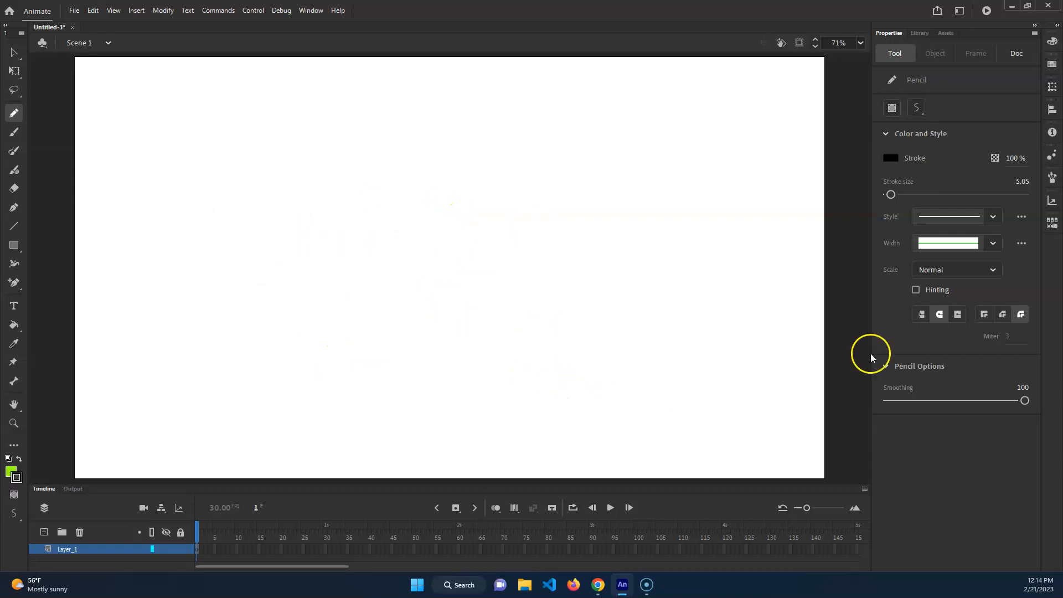
Try a bumpy Pencil line with Smoothing at 0, undo it, and set Smoothing to 53
drag(1021, 401, 887, 400)
mouse_move(343, 247)
mouse_down()
mouse_move(376, 209)
mouse_move(422, 298)
mouse_up()
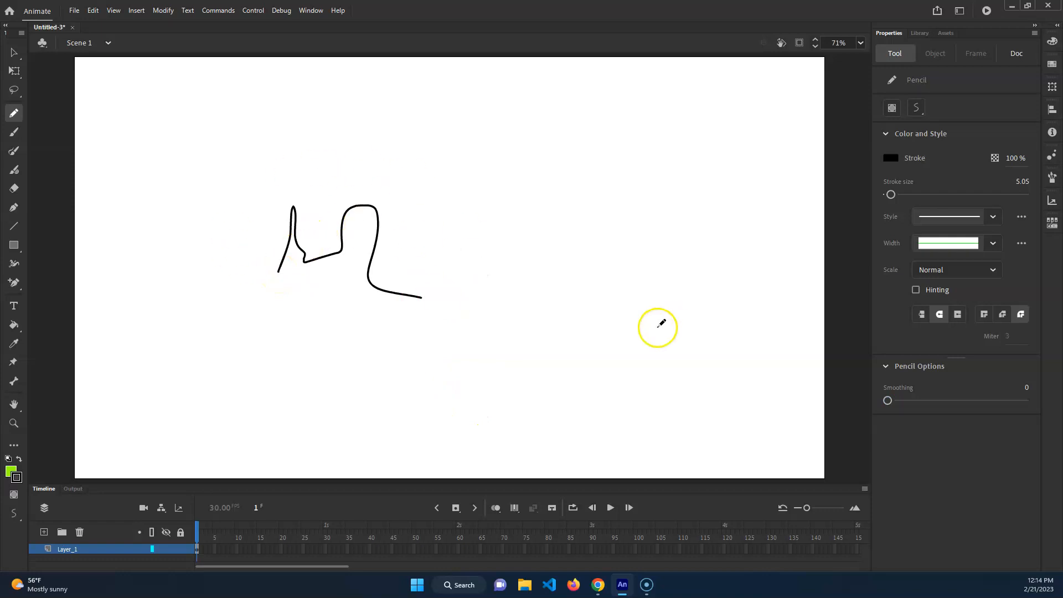
key(ctrl+z)
drag(887, 400, 960, 399)
Try an irregular freehand line and two short handwriting-like squiggles with the Pencil in Ink mode, and undo them all
click(919, 107)
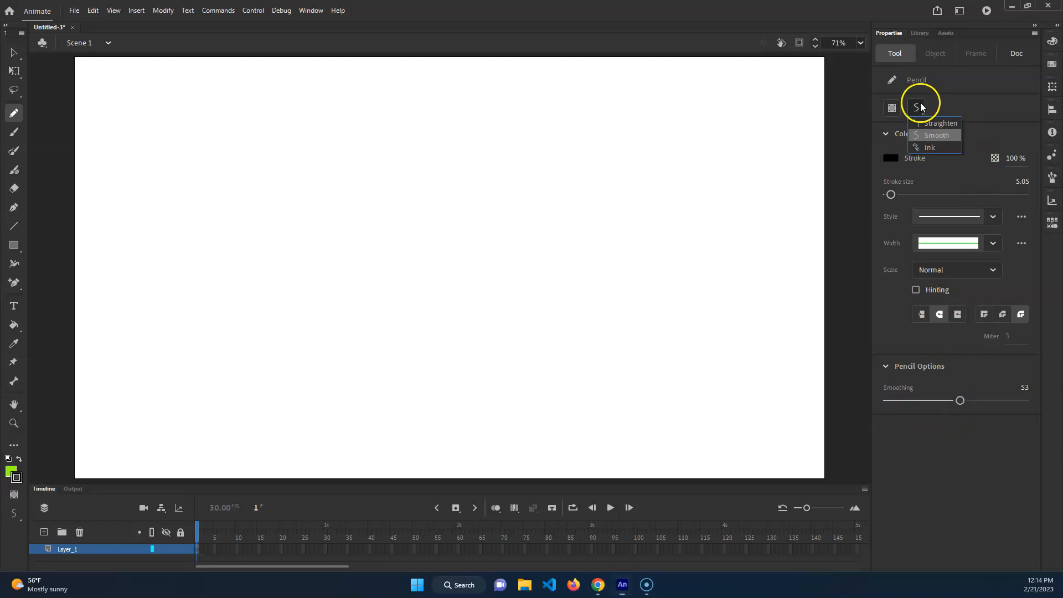
click(936, 148)
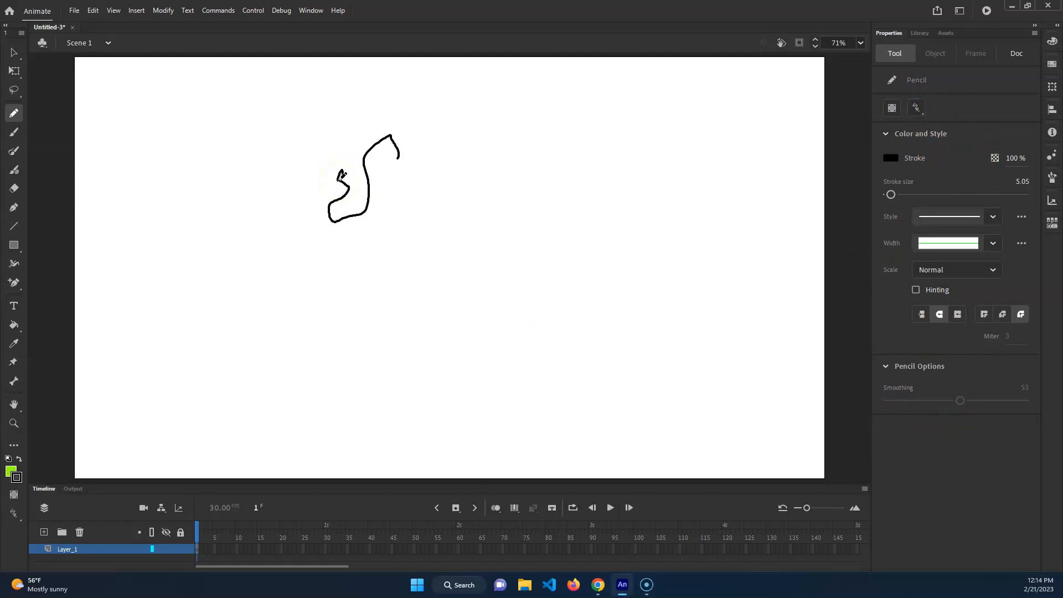
drag(426, 173, 449, 213)
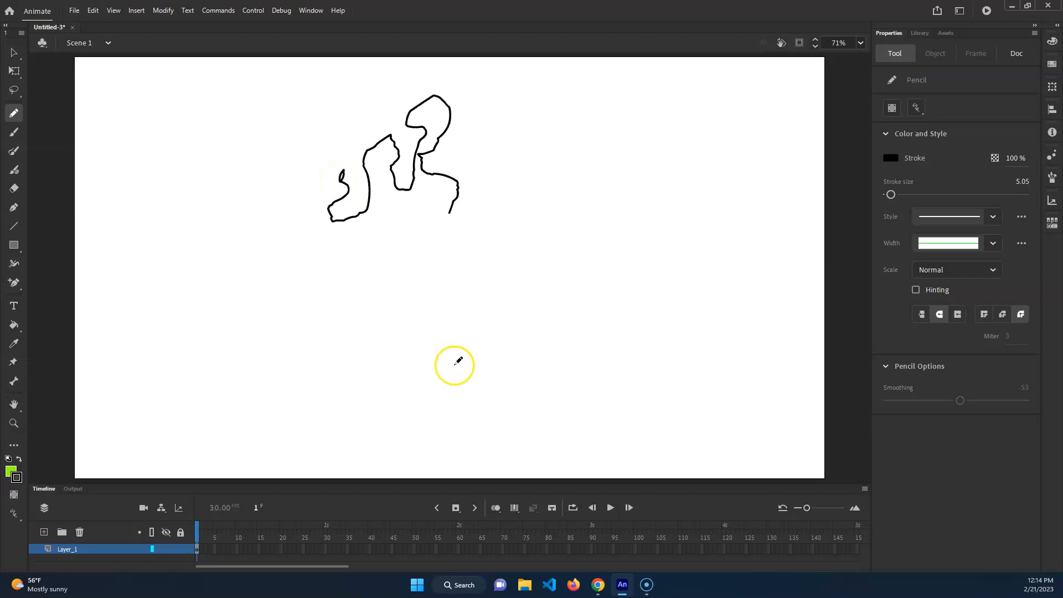
mouse_move(500, 170)
mouse_down()
mouse_move(490, 184)
mouse_move(524, 197)
mouse_up()
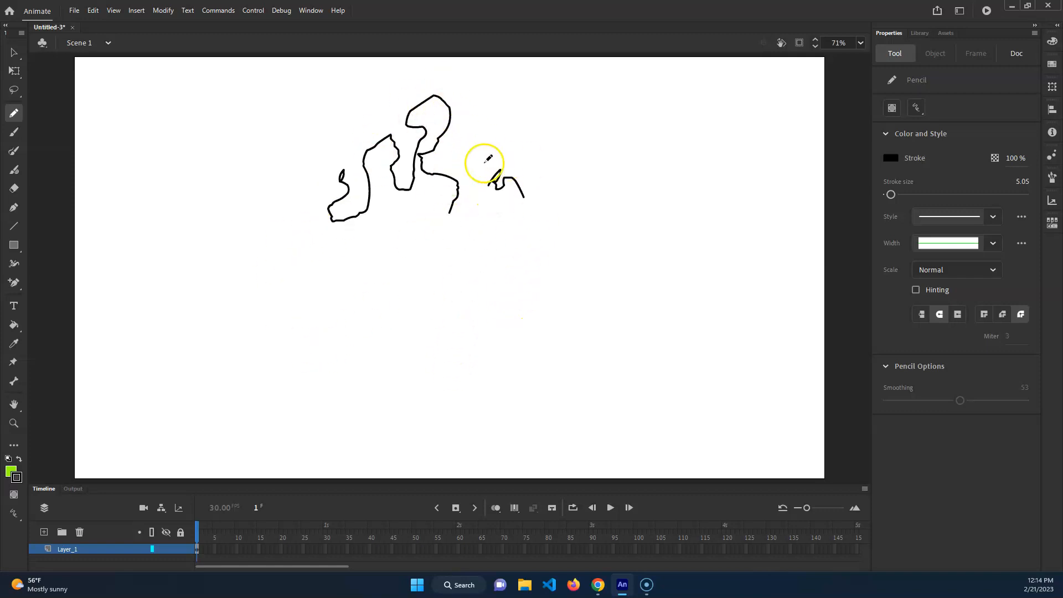
drag(468, 278, 521, 307)
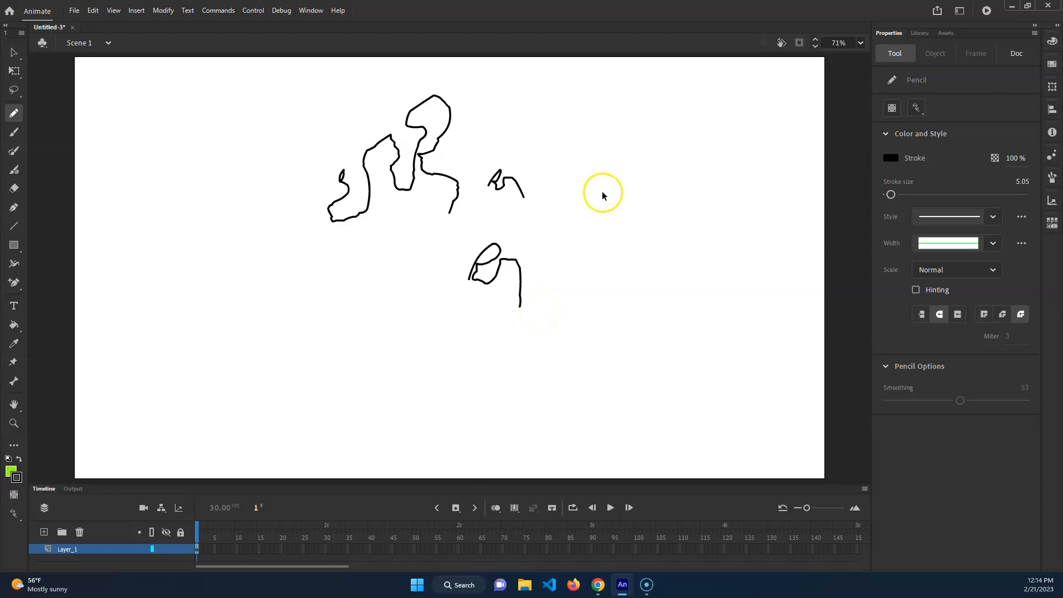
key(ctrl+z)
key(ctrl+z)
key(ctrl+z)
key(ctrl+z)
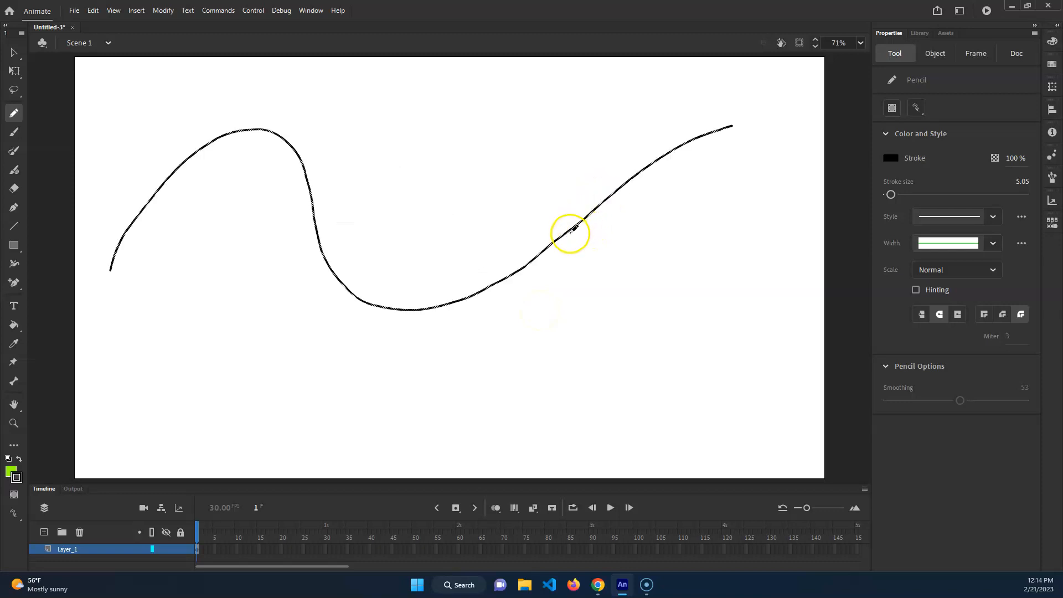
key(ctrl+z)
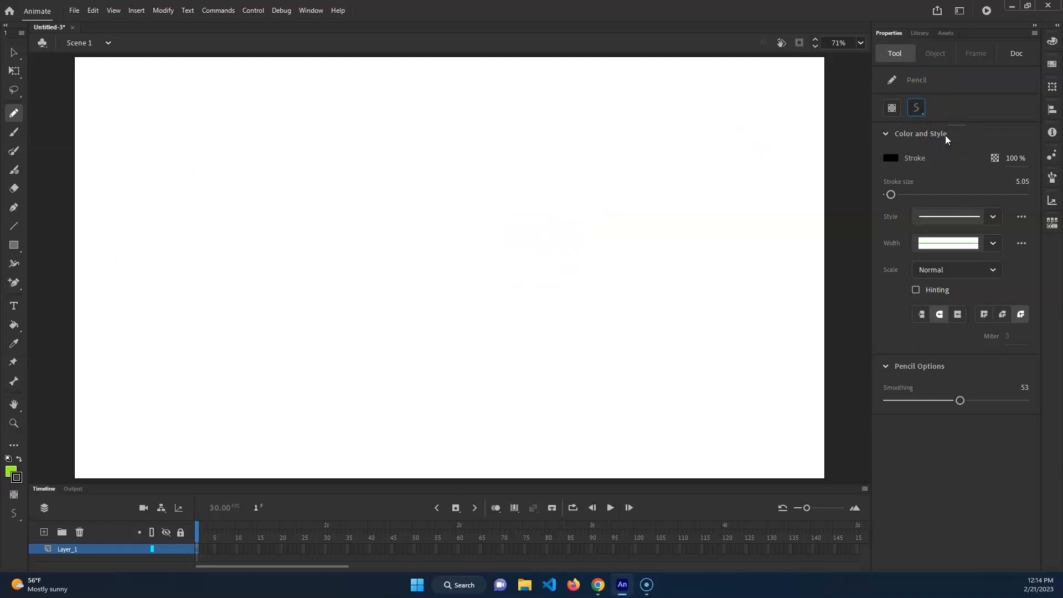
Browse the stroke colours and try the speckled stipple stroke style on a winding Pencil line, undoing the line
click(890, 158)
click(727, 214)
click(992, 218)
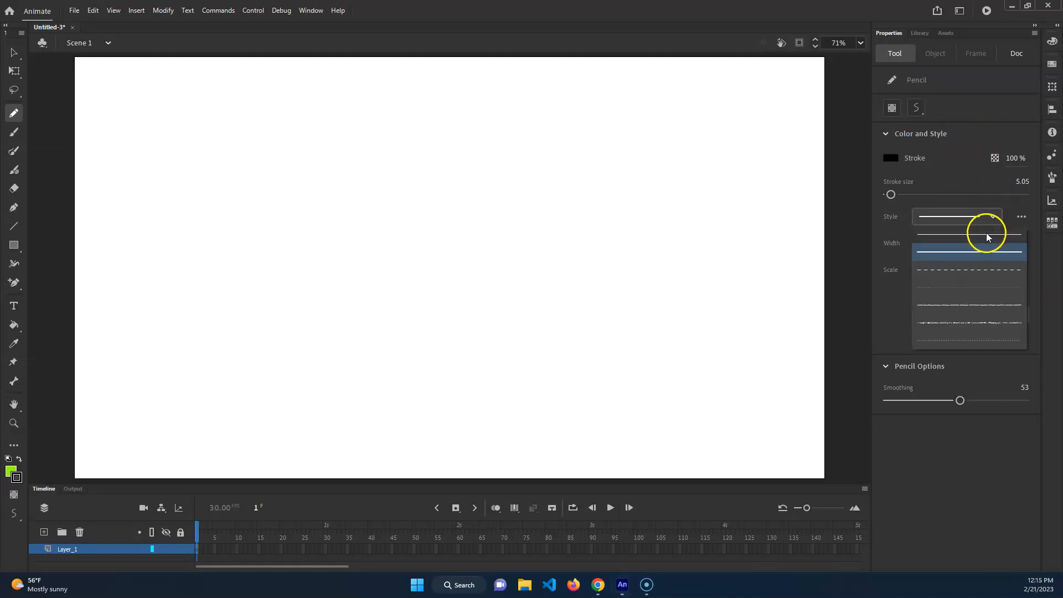
click(969, 324)
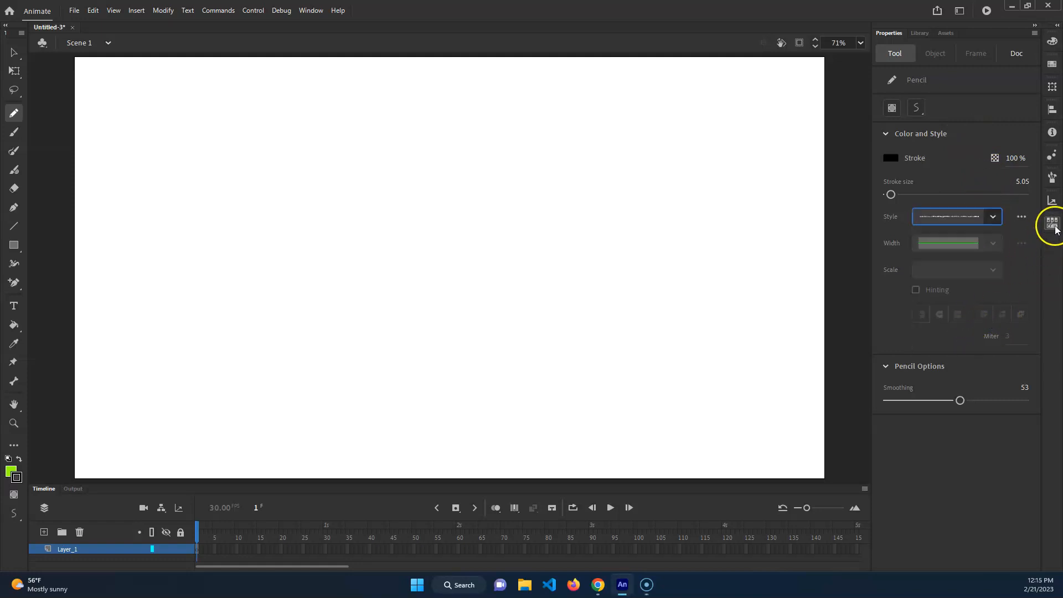
mouse_move(231, 284)
mouse_down()
mouse_move(332, 159)
mouse_move(320, 241)
mouse_move(568, 227)
mouse_up()
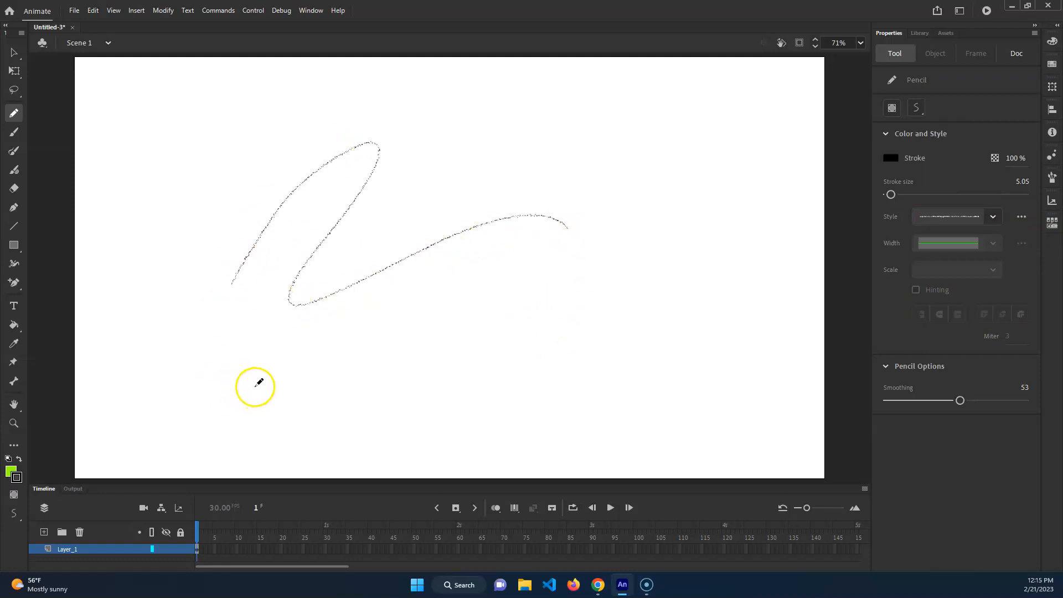
key(ctrl+z)
Try the hatched stroke style on an S-shaped Pencil curve and undo it
click(978, 218)
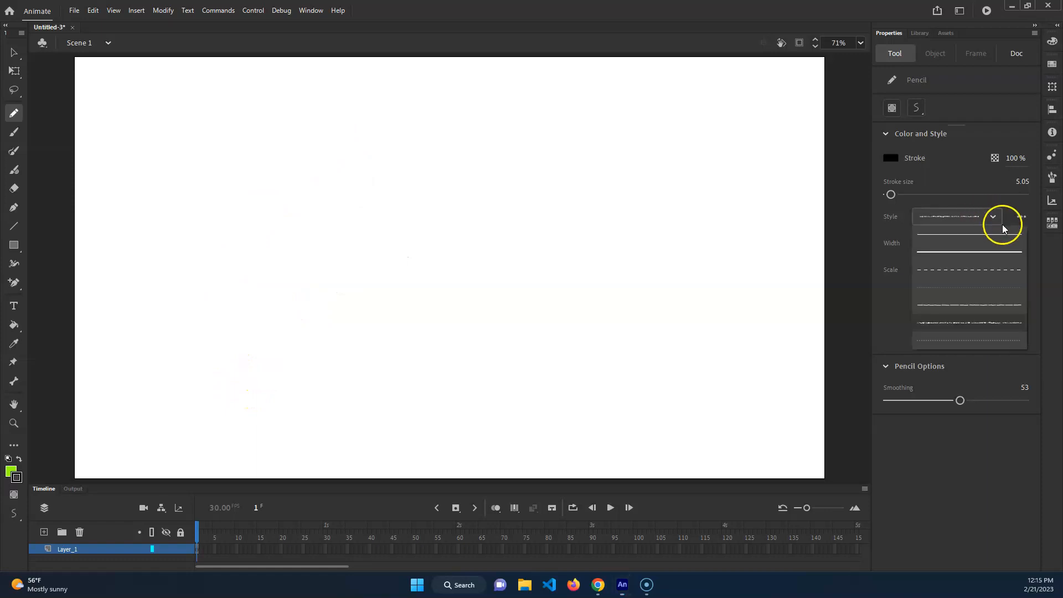
click(986, 332)
mouse_move(332, 251)
mouse_down()
mouse_move(434, 157)
mouse_move(524, 292)
mouse_up()
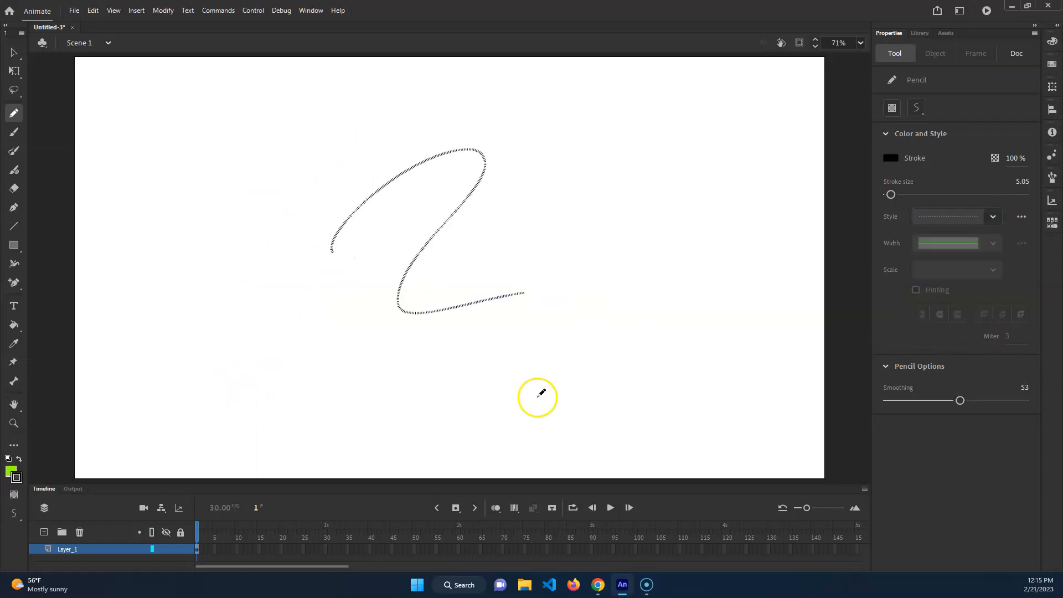
key(ctrl+z)
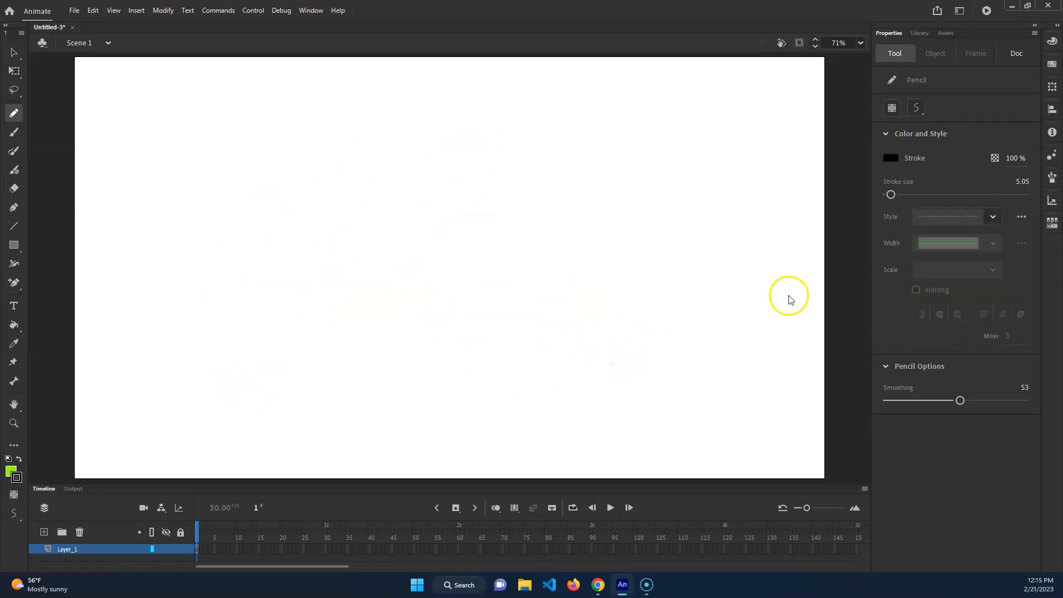
Look through the available stroke styles and the extra options for editing a stroke style
click(994, 221)
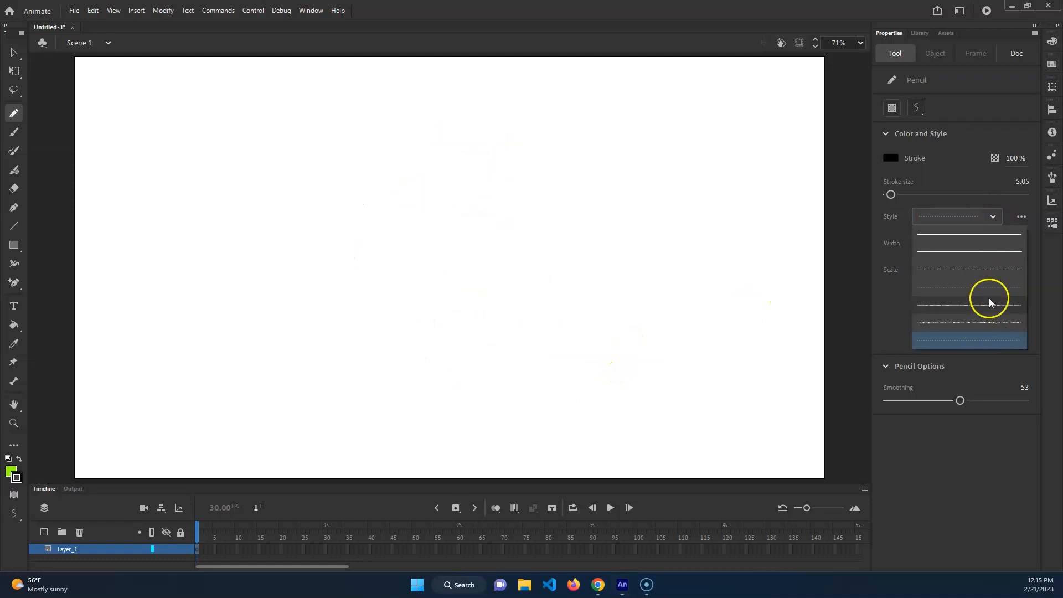
click(1022, 217)
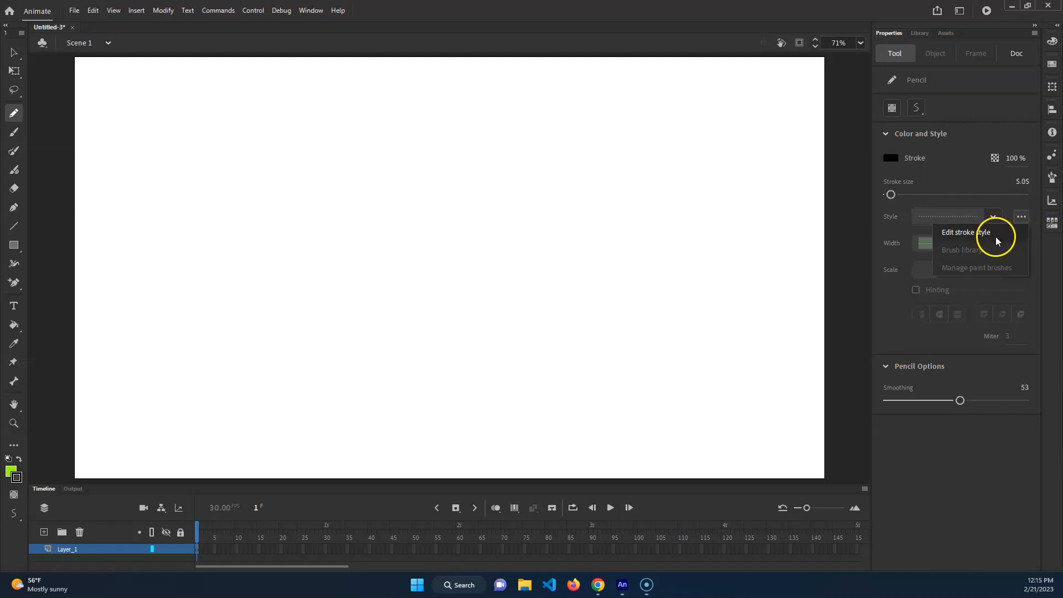
click(973, 459)
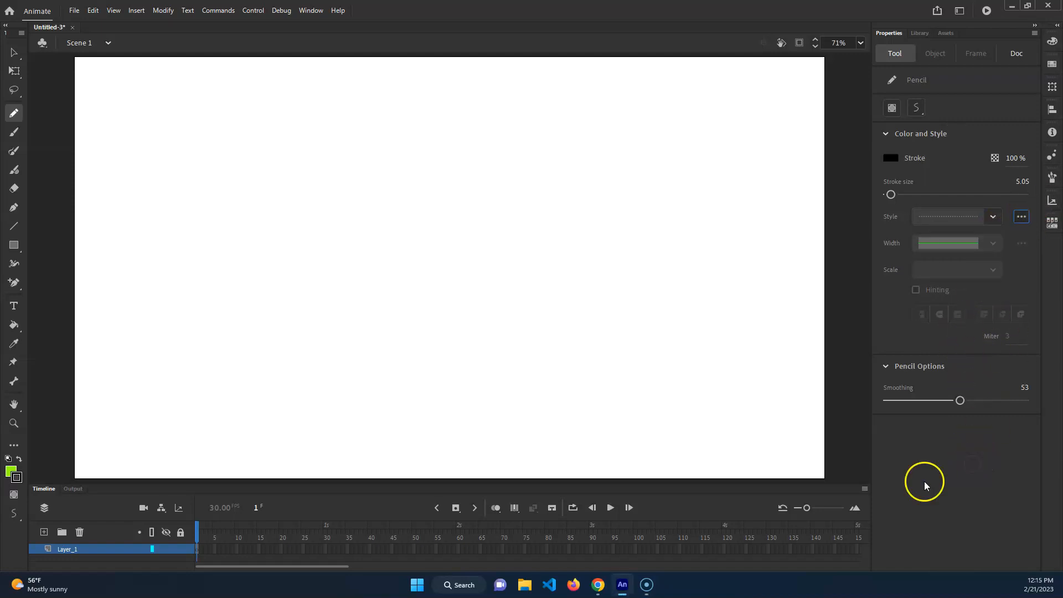
Set the Pencil to a solid stroke of size 5 and try it on a short wavy line, undoing the line
click(994, 214)
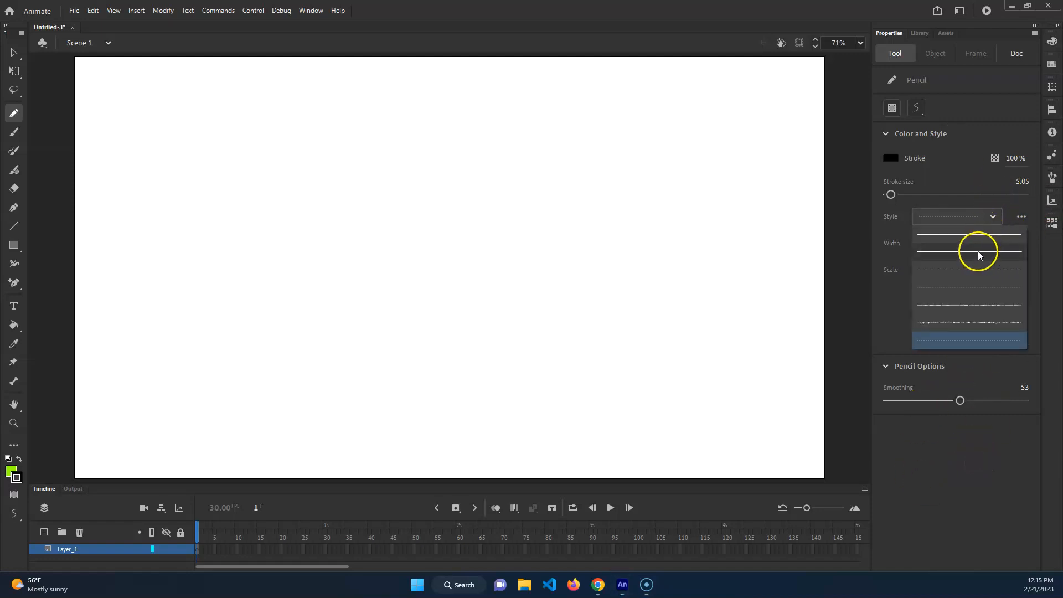
click(984, 232)
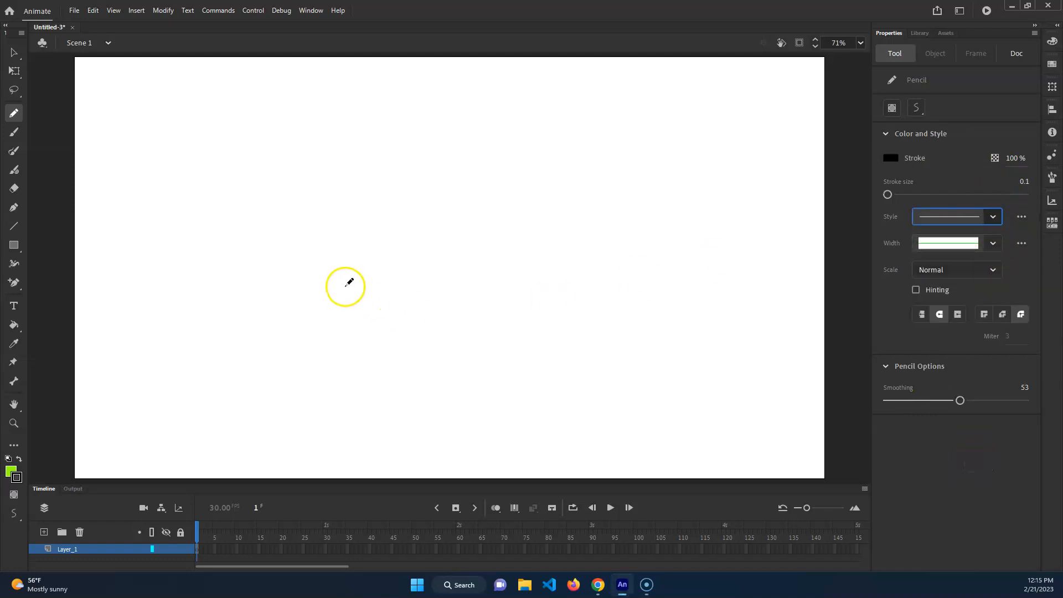
click(994, 215)
click(977, 246)
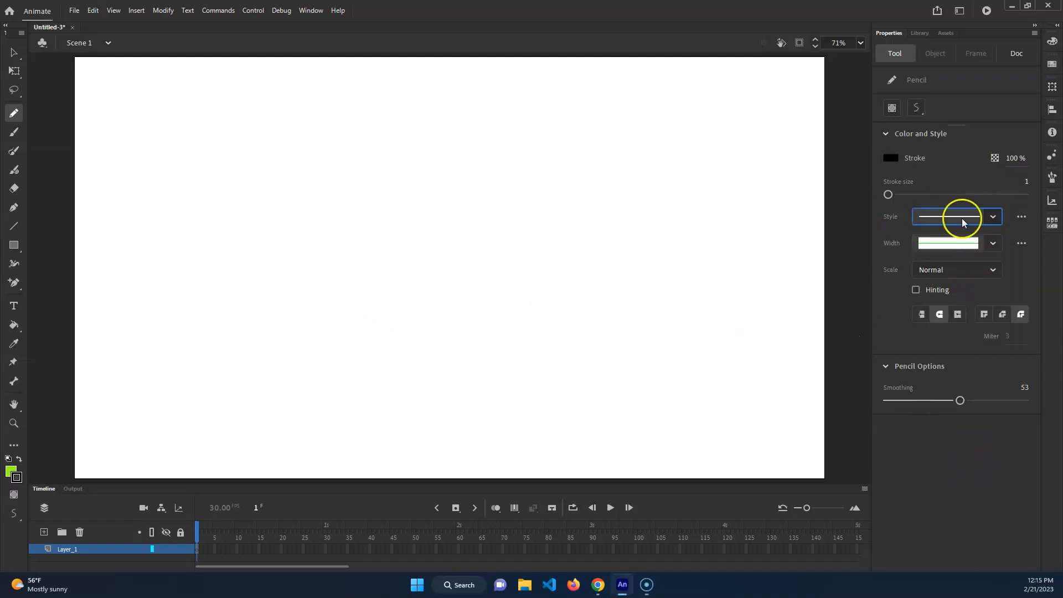
key(])
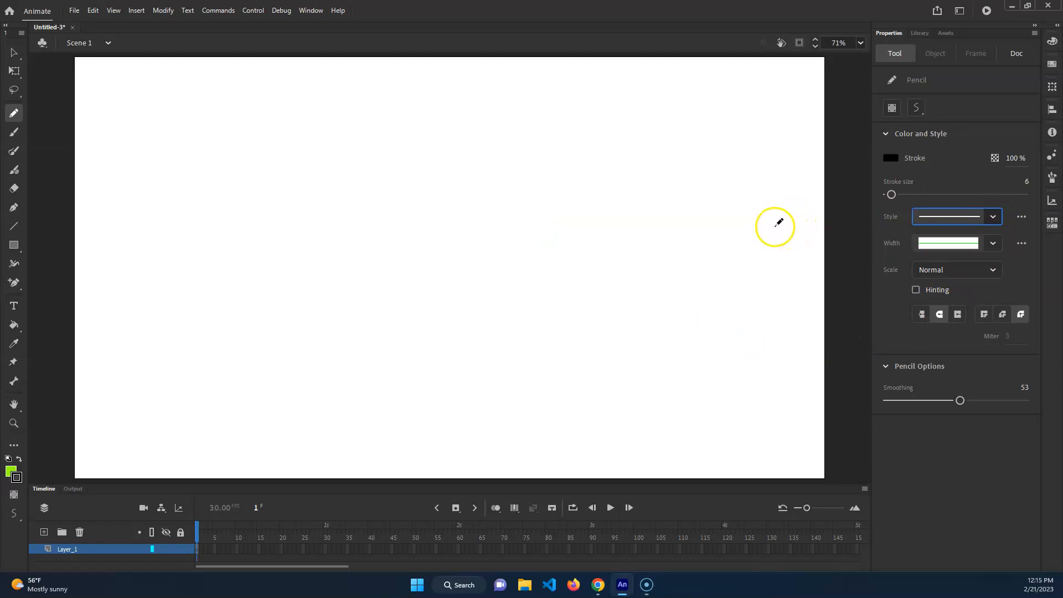
key([)
drag(427, 227, 691, 254)
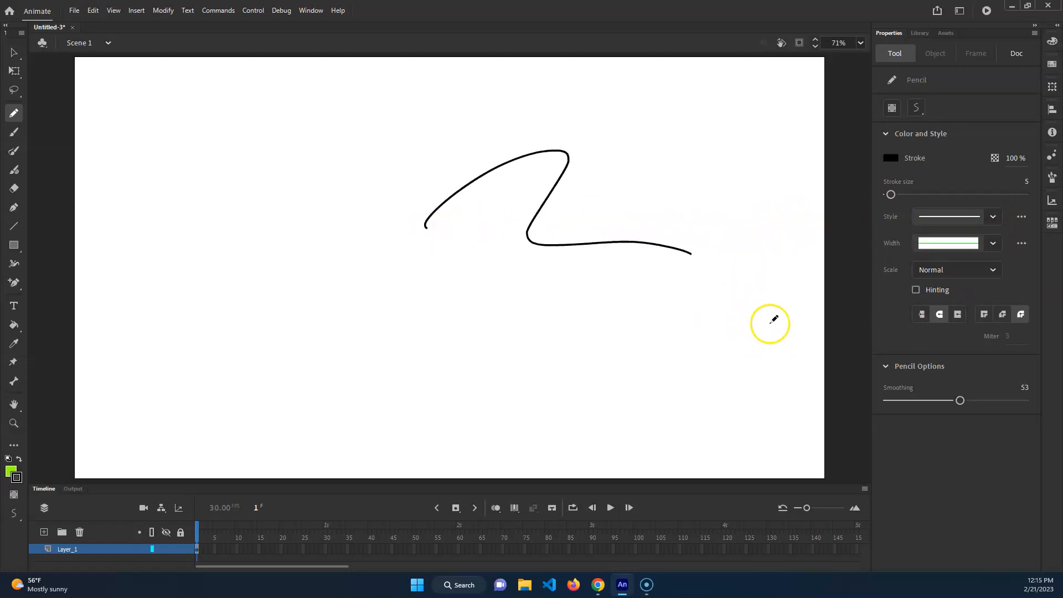
key(ctrl+z)
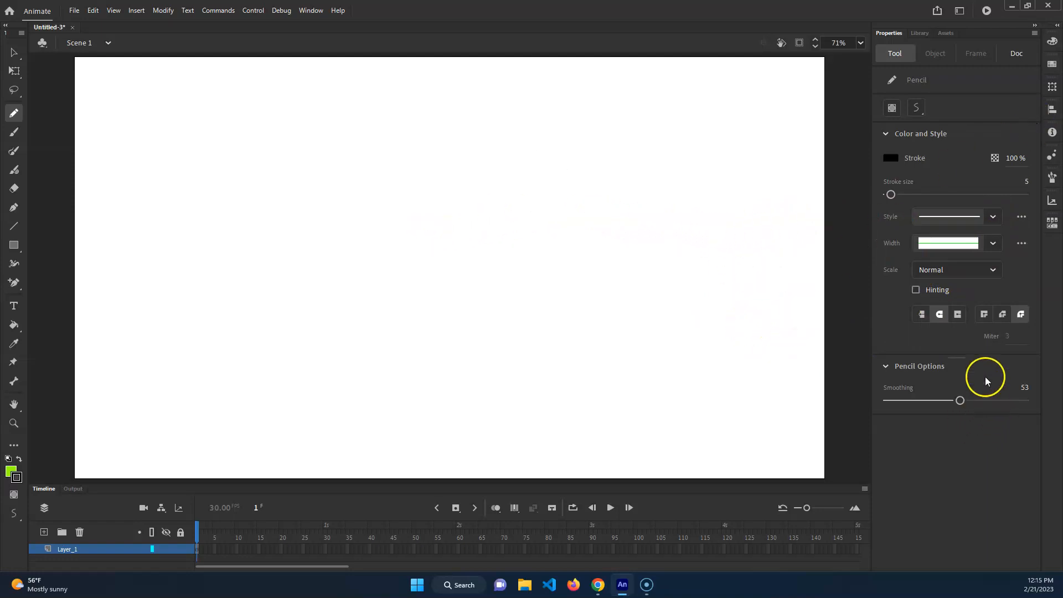
Try the lens-shaped width profile, tapered at both ends, on a wide Pencil arch and undo the arch
click(992, 243)
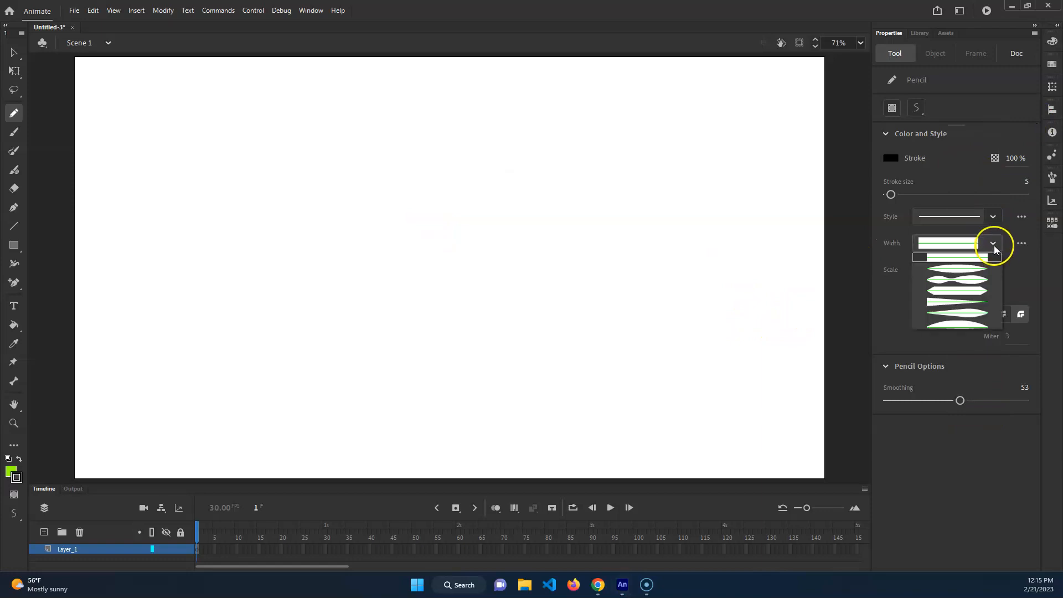
click(970, 269)
drag(176, 285, 678, 241)
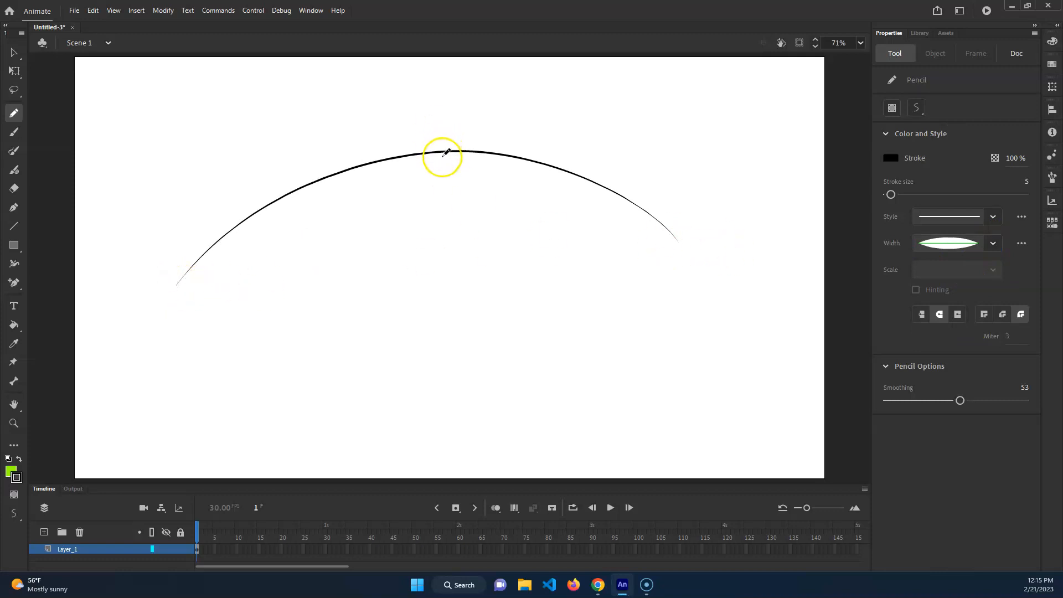
key(ctrl+z)
Apply the double-bulge width profile and draw a large open oval with the Pencil, undoing a wavy trial line first
click(995, 241)
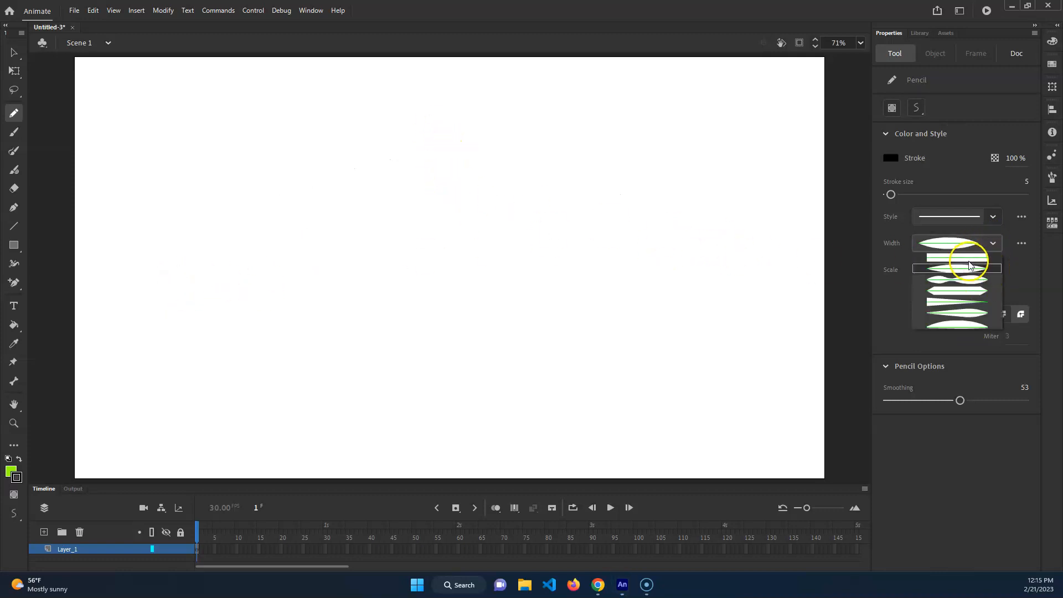
click(969, 297)
drag(456, 292, 240, 260)
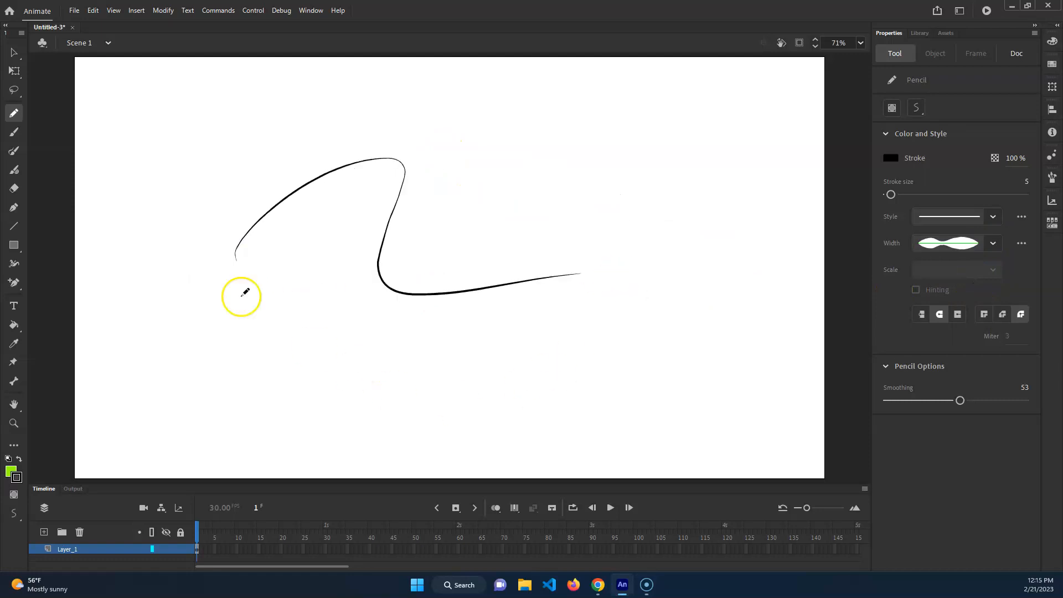
key(ctrl+z)
mouse_move(218, 309)
mouse_down()
mouse_move(512, 138)
mouse_move(349, 379)
mouse_up()
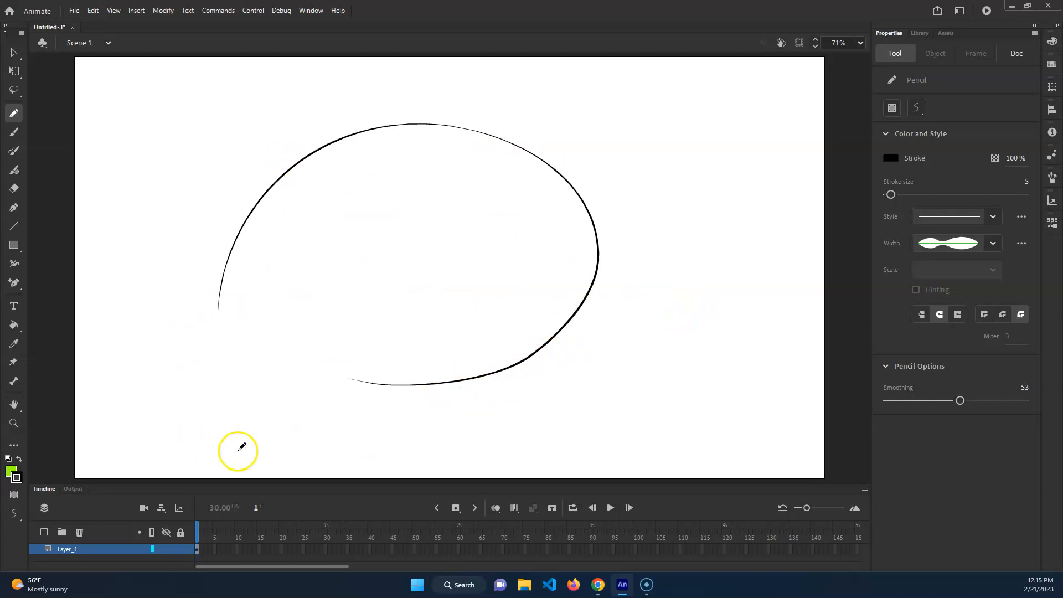
Undo the oval, reset the Pencil's width profile to uniform and look through the stroke scale options, leaving it on Normal
key(ctrl+z)
click(993, 244)
click(979, 261)
click(993, 270)
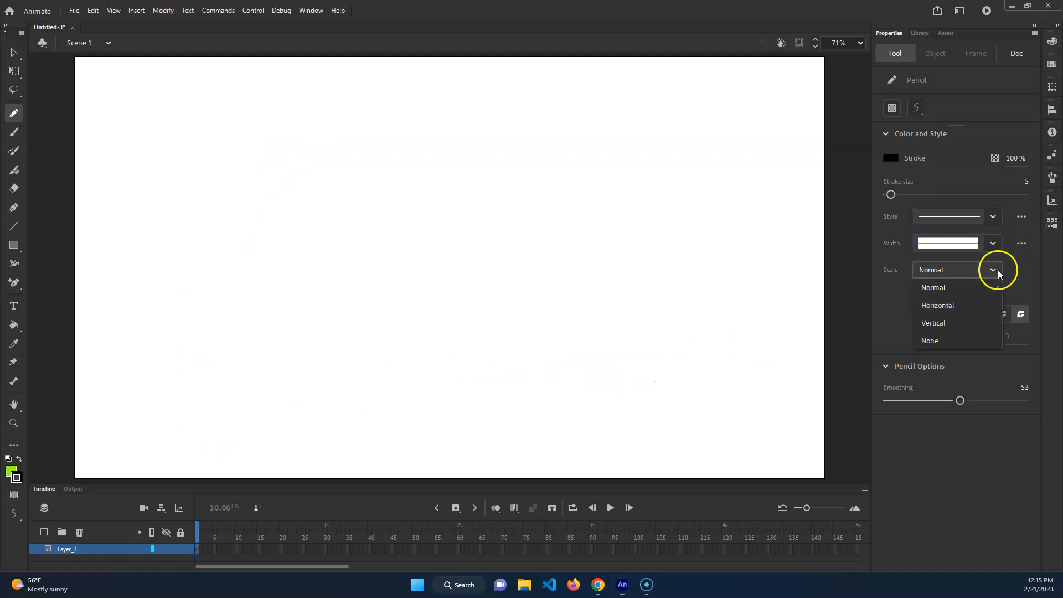
click(999, 271)
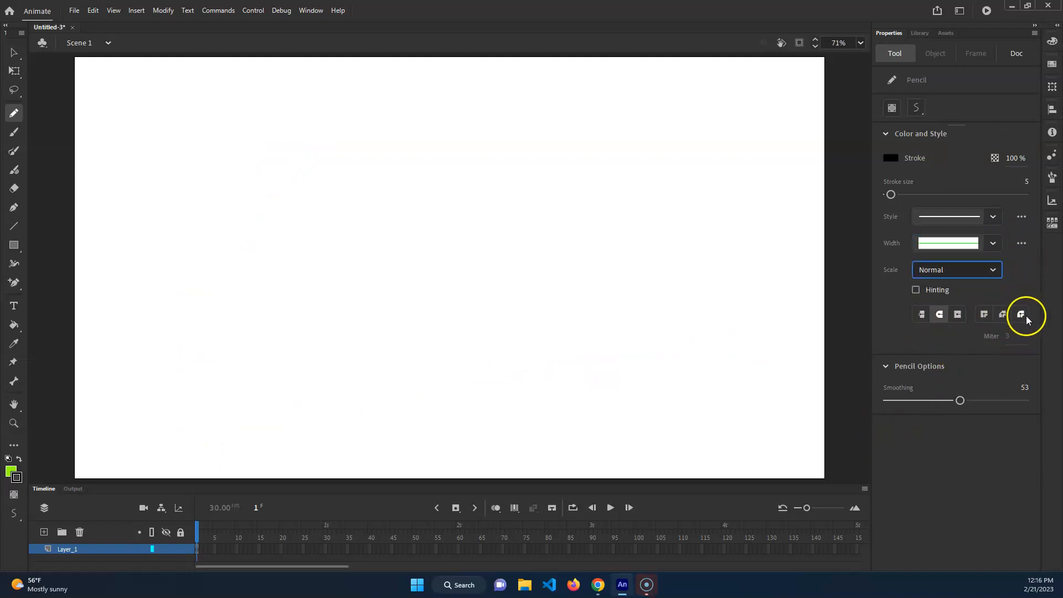
Set the Pencil to a round cap and stroke size 21, and draw a long, slightly rising line across the stage
click(940, 317)
key(bracketright)
key(bracketright)
key(bracketright)
key(bracketright)
key(bracketright)
key(bracketright)
key(bracketright)
mouse_move(183, 270)
mouse_down()
mouse_move(401, 246)
mouse_move(614, 242)
mouse_up()
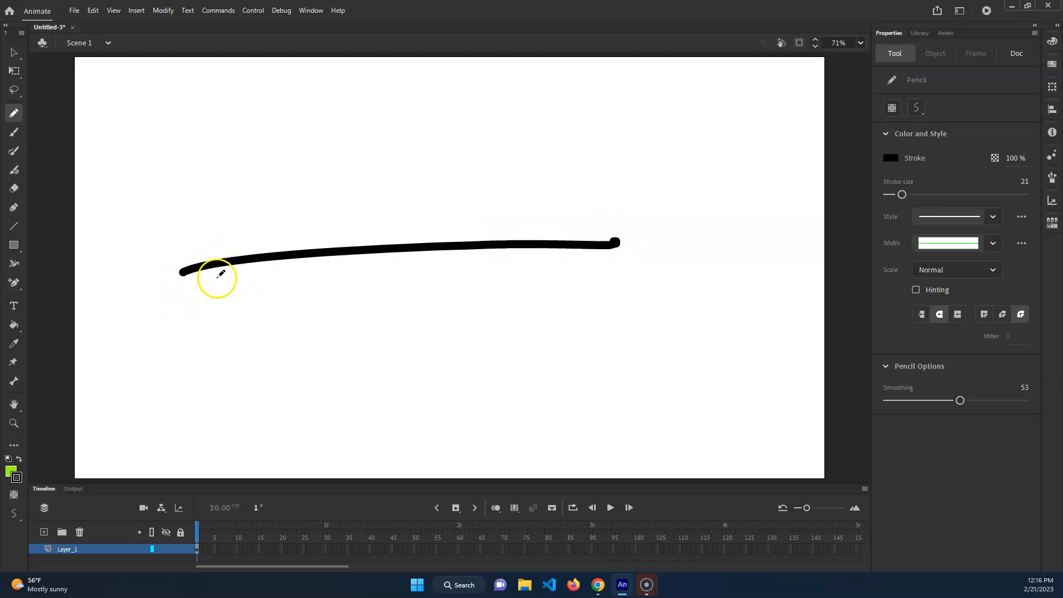
Select the long left part of the thick line and try the flat cap and the projecting cap on it
key(v)
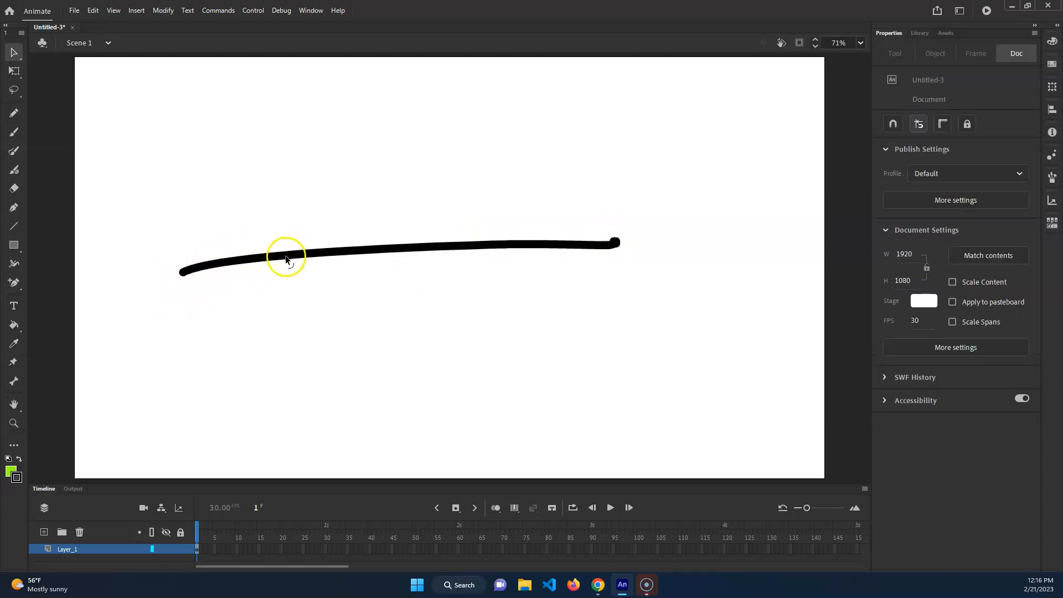
click(285, 256)
click(347, 206)
click(336, 254)
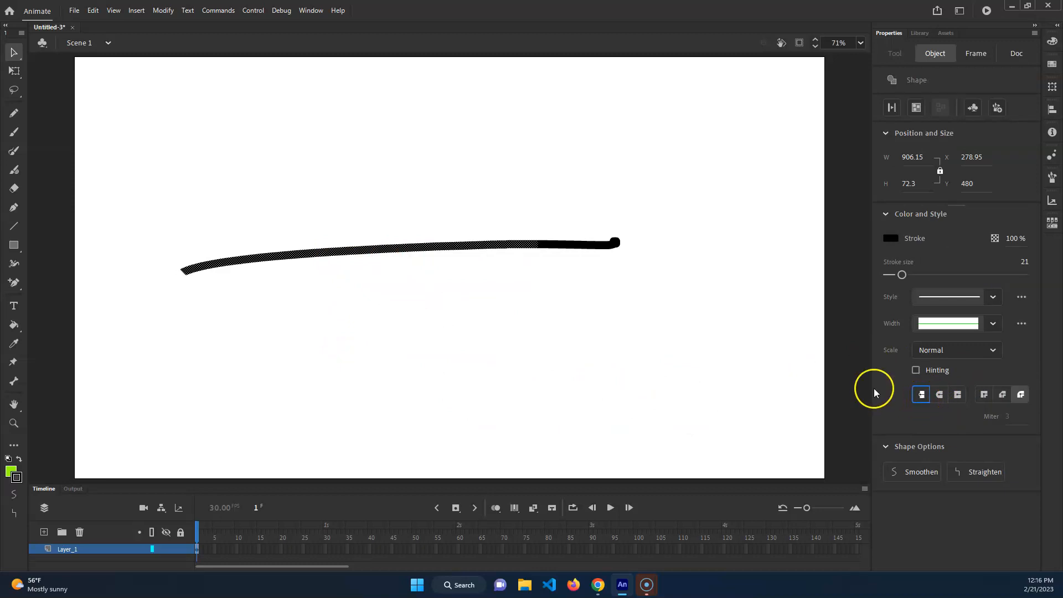
click(957, 394)
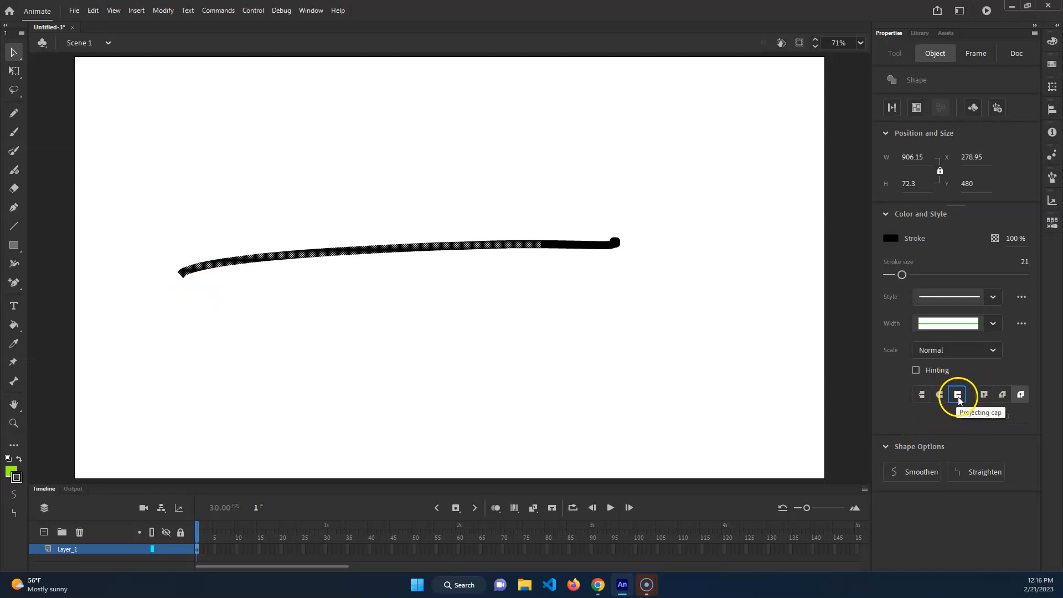
Examine the line's left end up close with its anchor points shown, comparing the projecting cap with the end point
scroll(157, 255, up, 5)
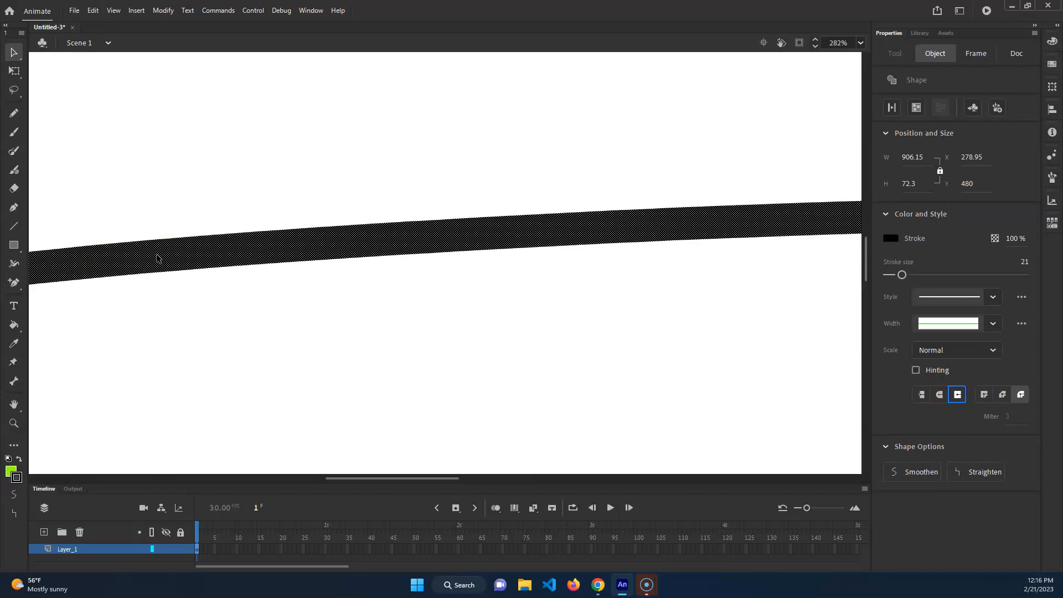
scroll(169, 353, left, 3)
key(q)
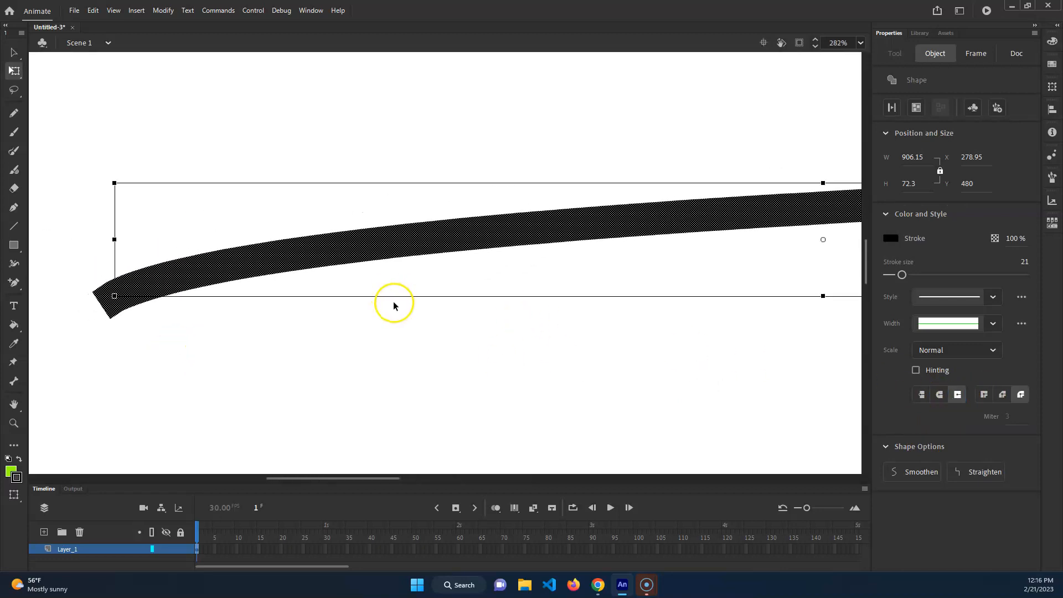
key(a)
drag(56, 247, 281, 357)
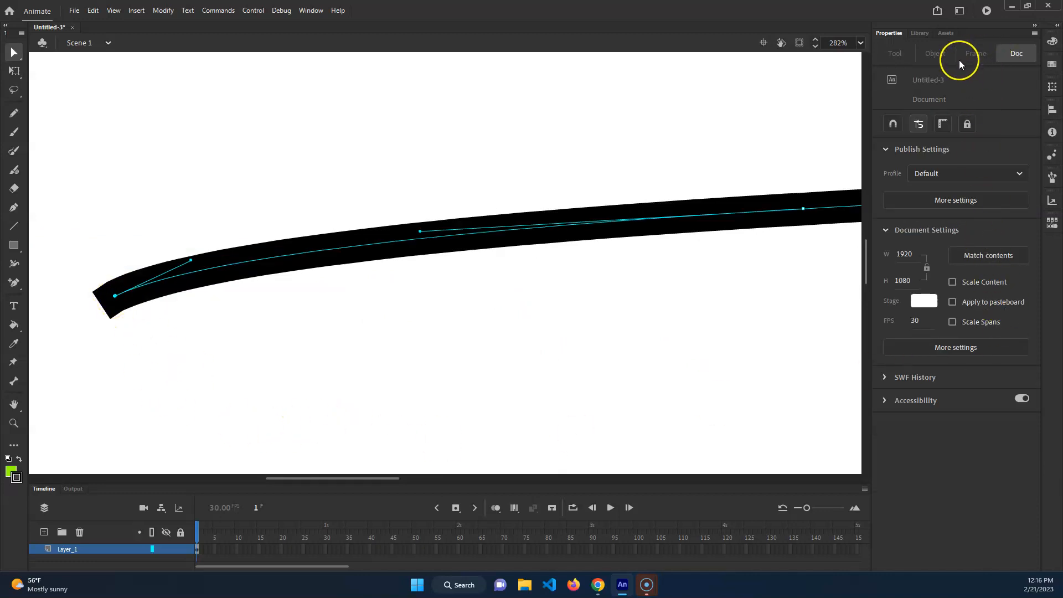
Apply the flat cap to the selected line and compare its left end with the anchor point
key(v)
click(335, 258)
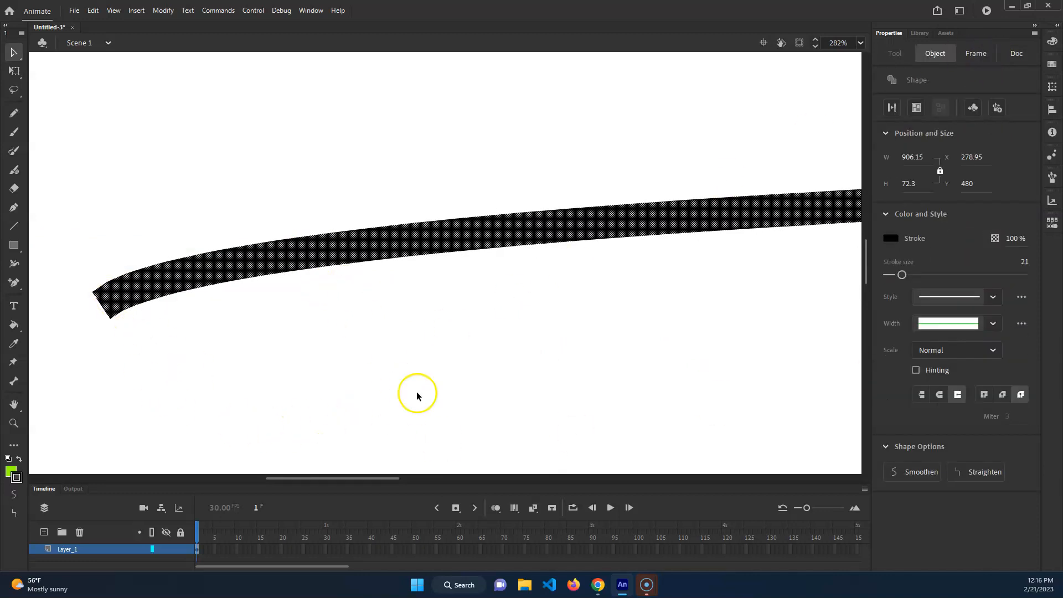
click(920, 395)
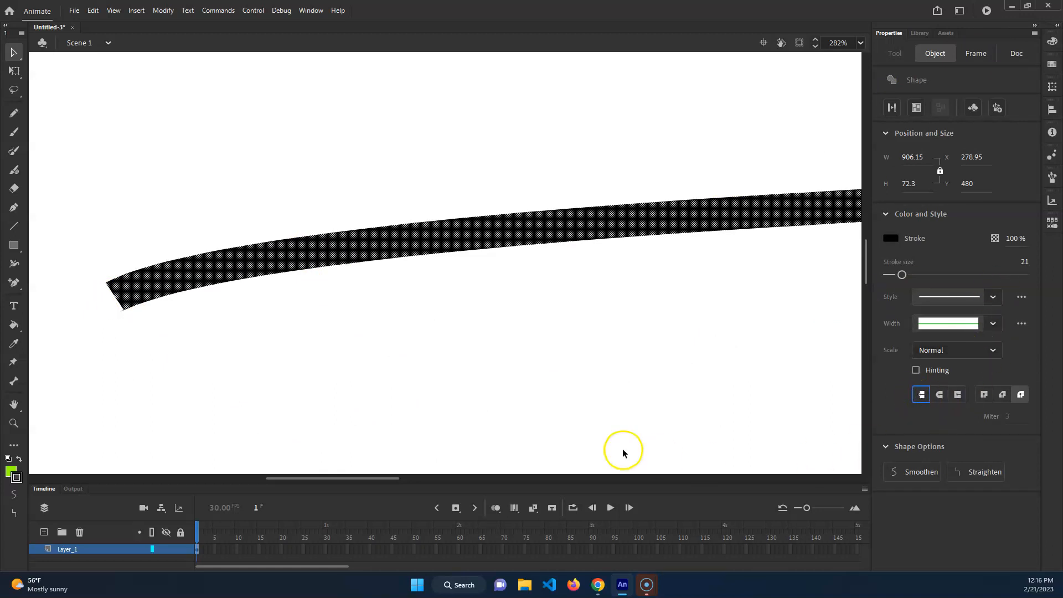
click(64, 230)
right_click(138, 367)
click(90, 268)
click(119, 305)
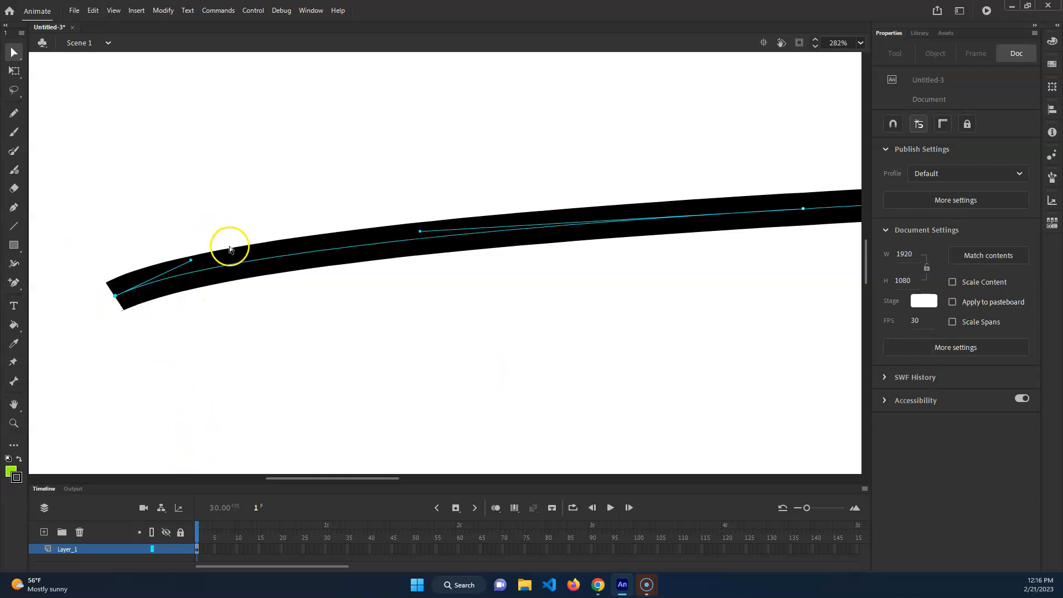
Reselect the line and give it a round cap, keeping the round join
key(v)
click(252, 254)
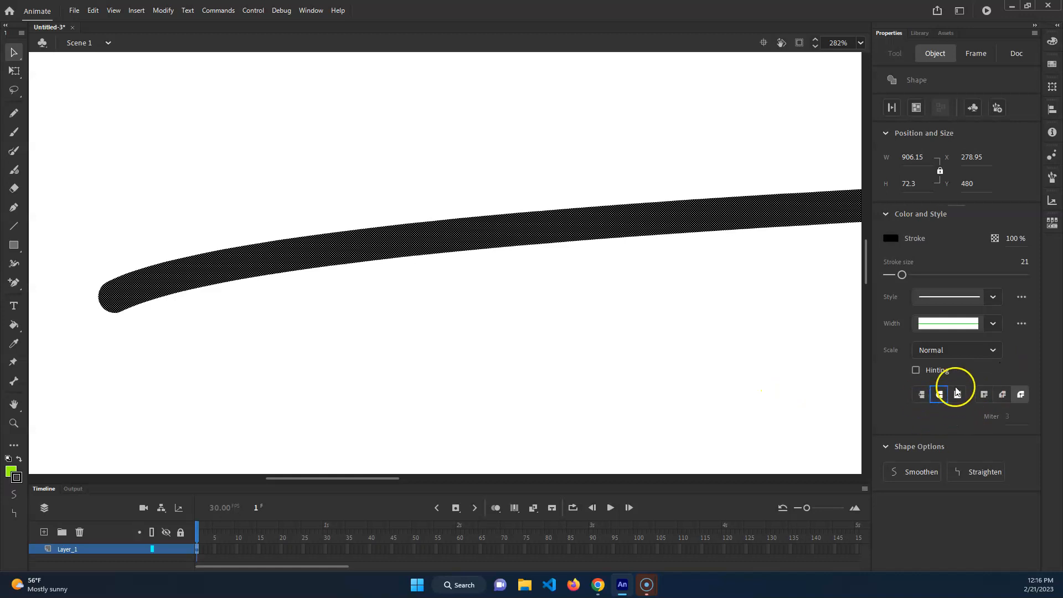
click(1018, 396)
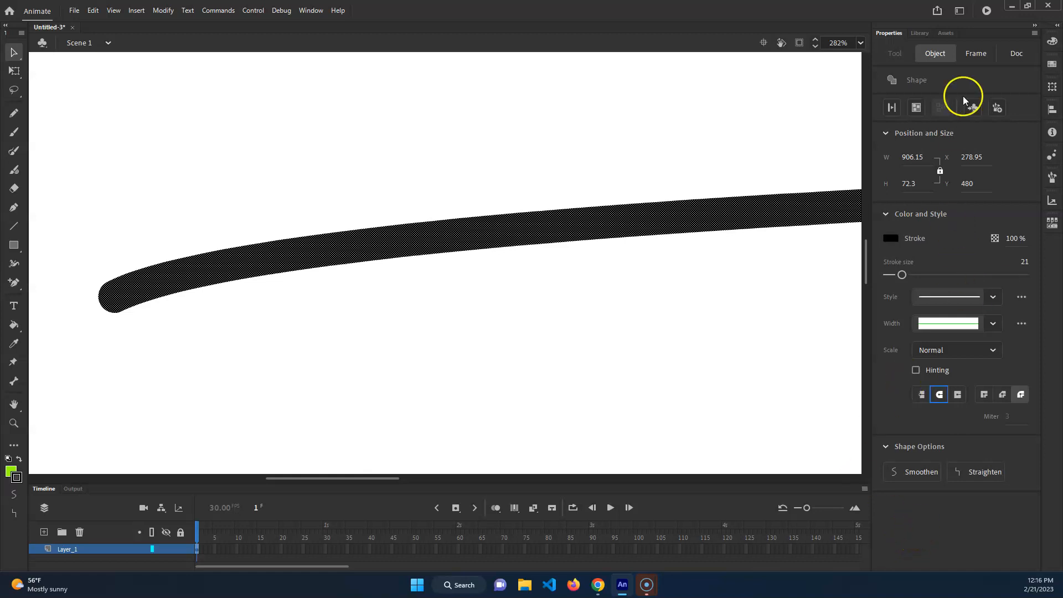
Select the whole thick Pencil line and delete it from the stage
click(958, 477)
key(ctrl+minus)
key(ctrl+minus)
mouse_move(325, 142)
mouse_down()
mouse_move(676, 304)
mouse_move(820, 448)
mouse_up()
key(Delete)
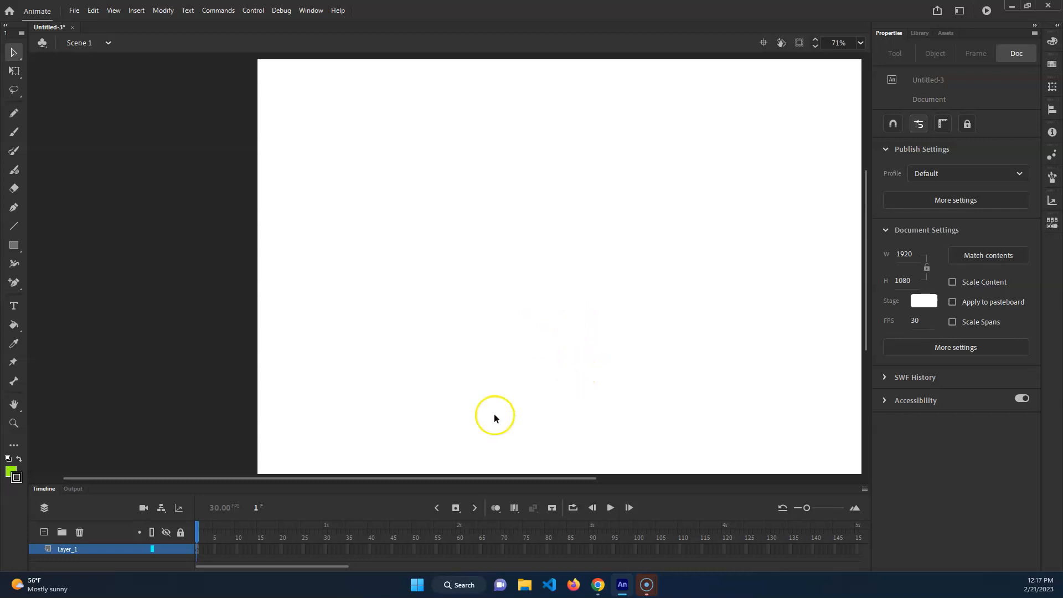
Turn off pressure for the Classic Brush and paint a green wavy stroke of size 19, about 1157 px wide and 420 px high
click(14, 132)
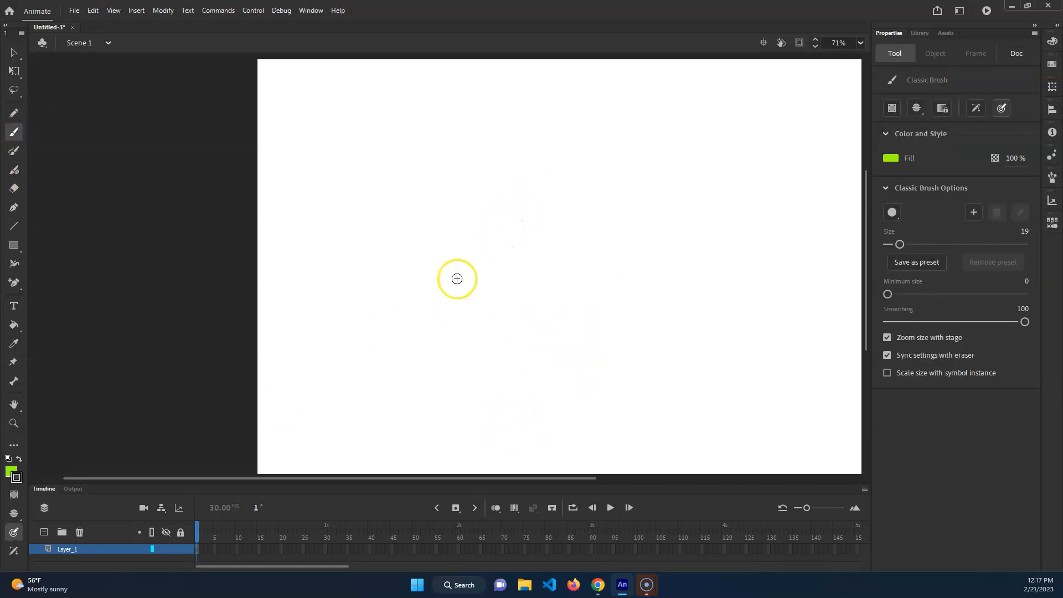
click(14, 532)
mouse_move(308, 287)
mouse_down()
mouse_move(464, 172)
mouse_move(756, 211)
mouse_up()
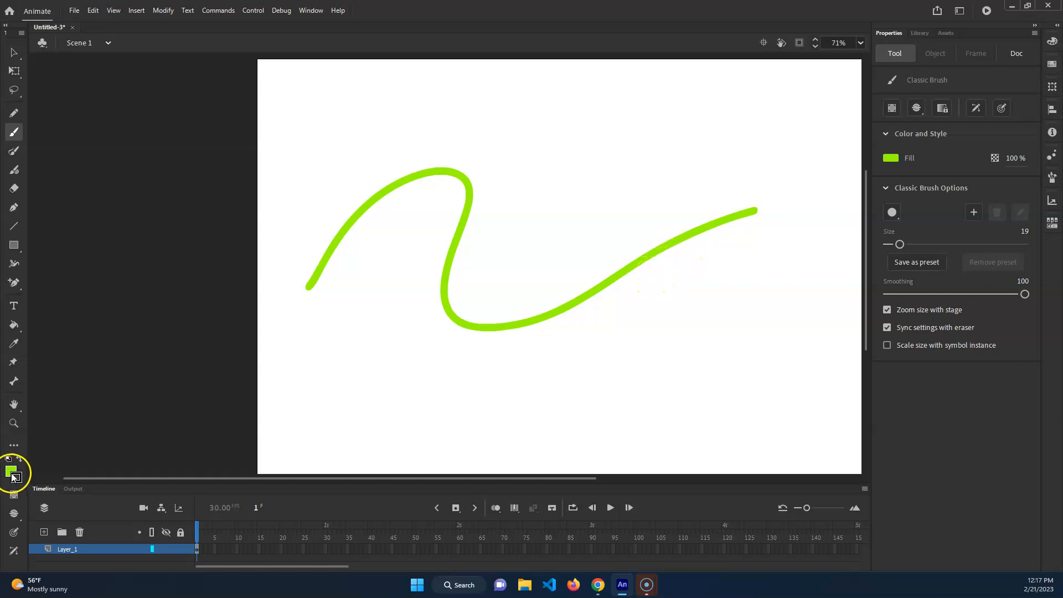
Select the green brush stroke, then deselect it and pull its edges out into several bulges with the Selection tool
key(v)
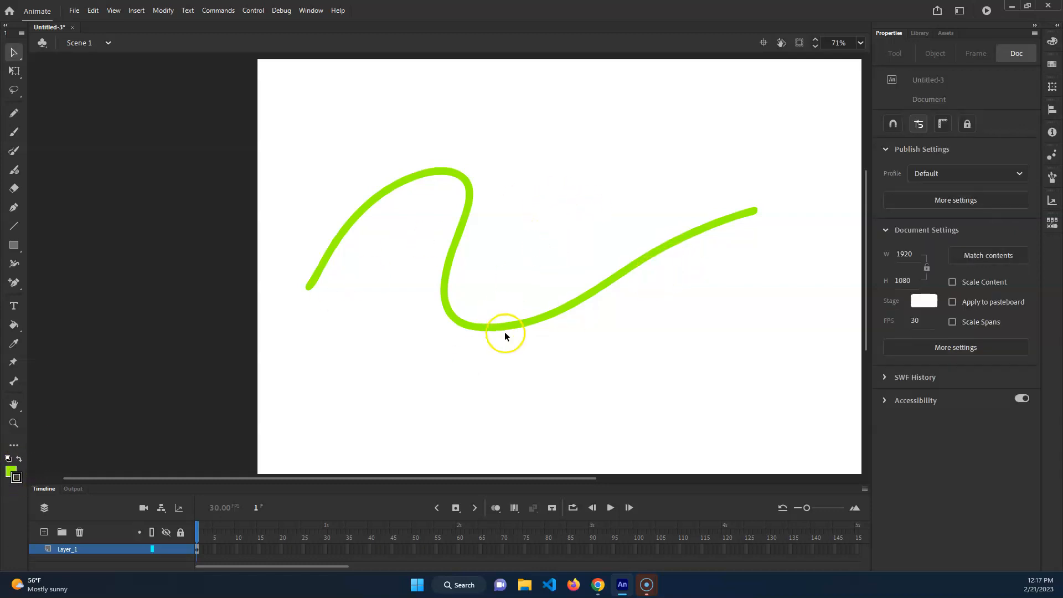
click(513, 328)
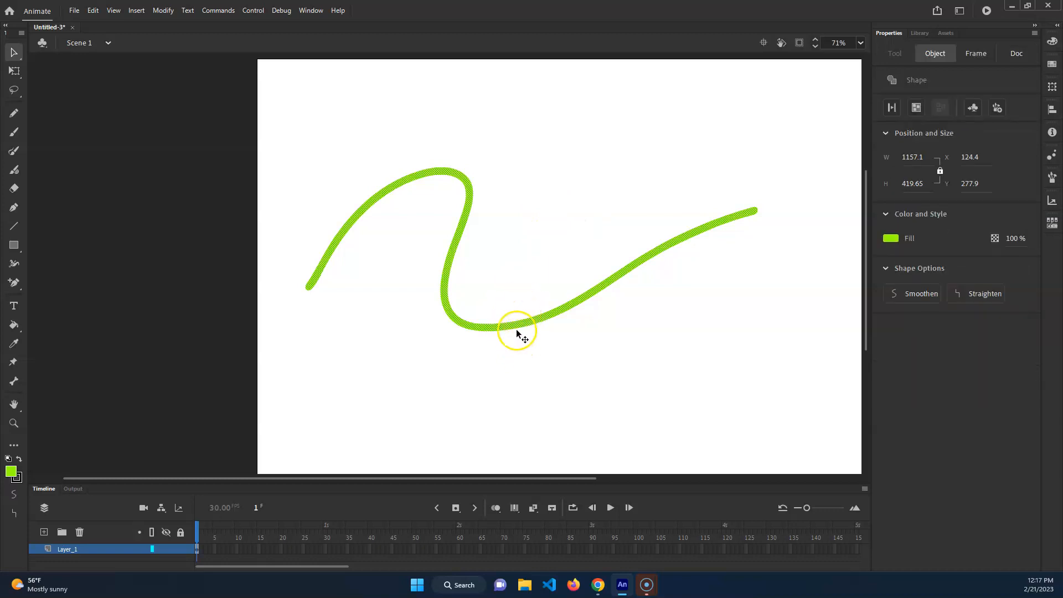
click(517, 330)
mouse_move(519, 319)
mouse_down()
mouse_move(555, 320)
mouse_move(623, 237)
mouse_up()
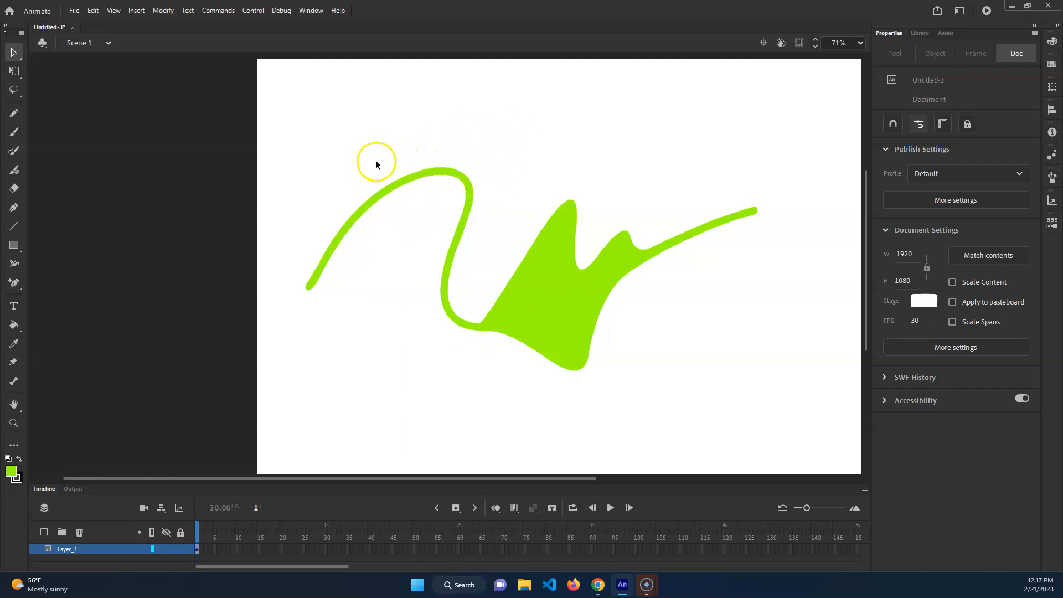
Show the green shape's anchor points with the Subselection tool, then undo the edge changes and the brush stroke
drag(505, 201, 391, 135)
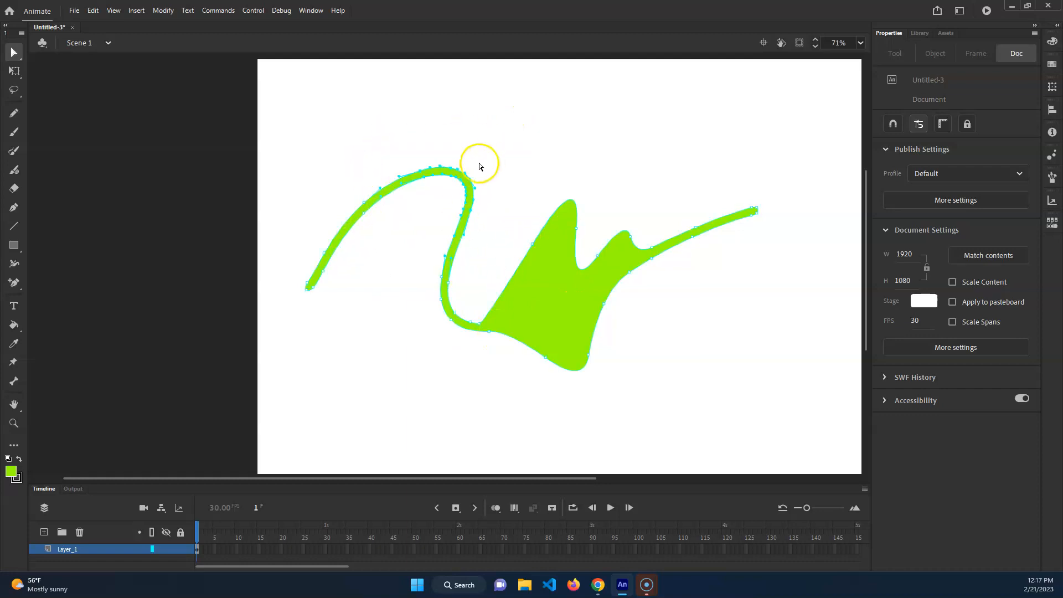
click(479, 186)
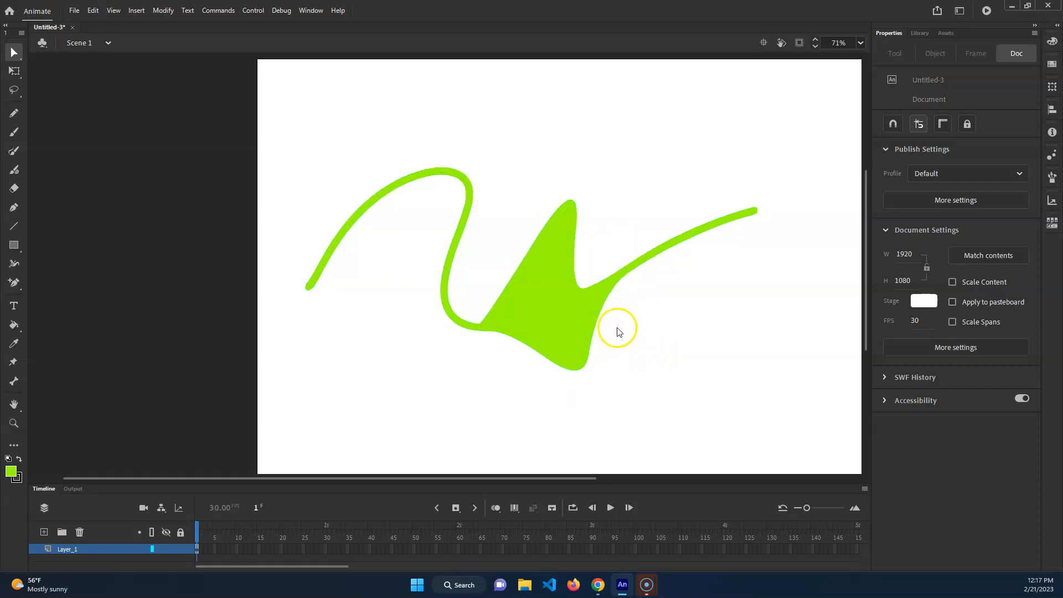
key(ctrl+z)
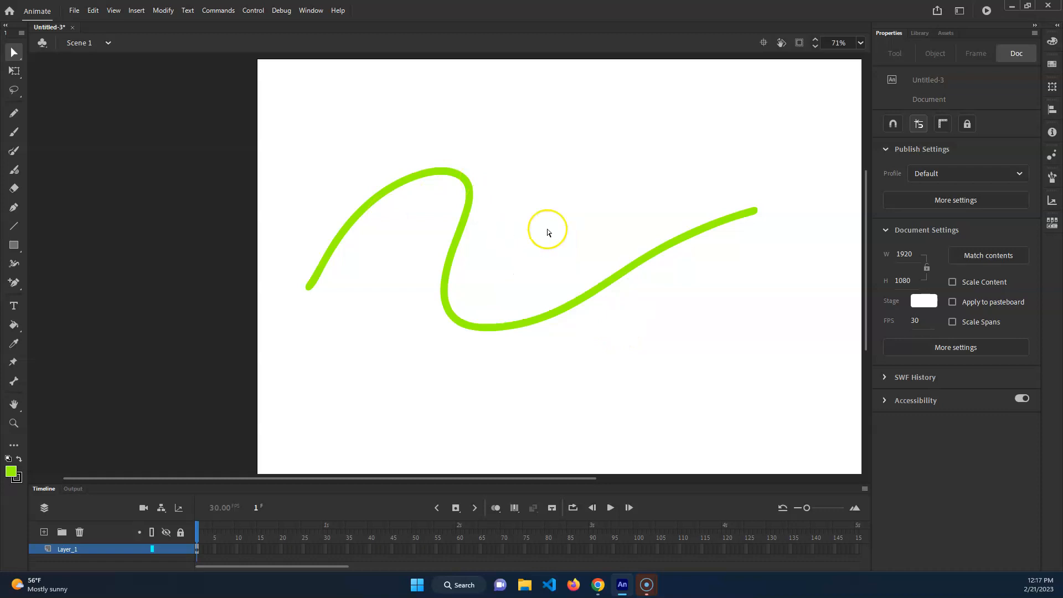
key(ctrl+z)
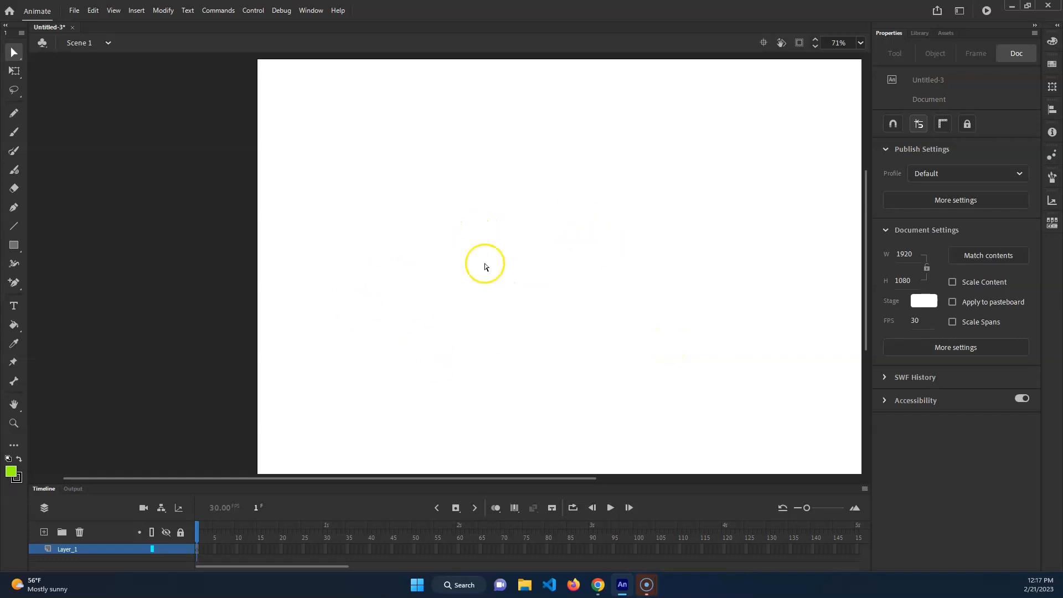
Return to the Classic Brush and swap the fill and stroke colors so that the fill is black
click(17, 135)
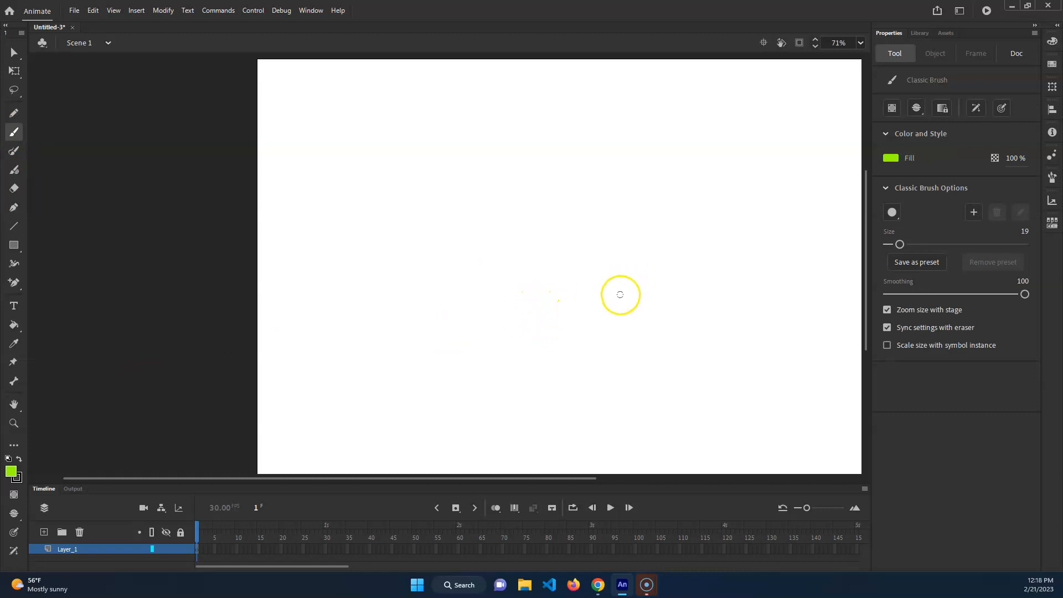
key(x)
key(x)
key(x)
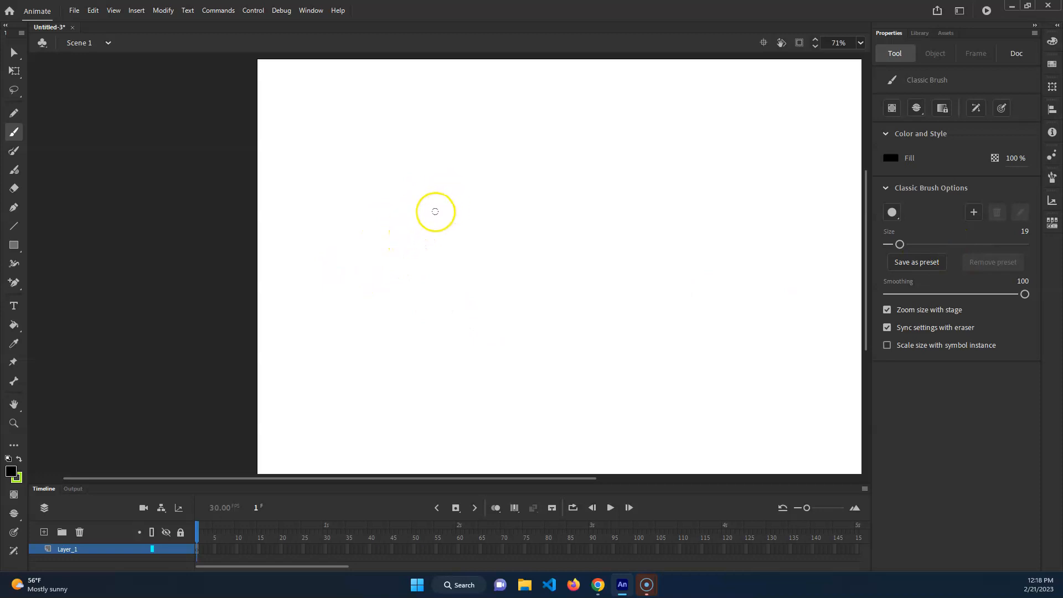
Turn on pressure for the Classic Brush and paint a black S-shaped wave and a large curved stroke crossing it
click(16, 551)
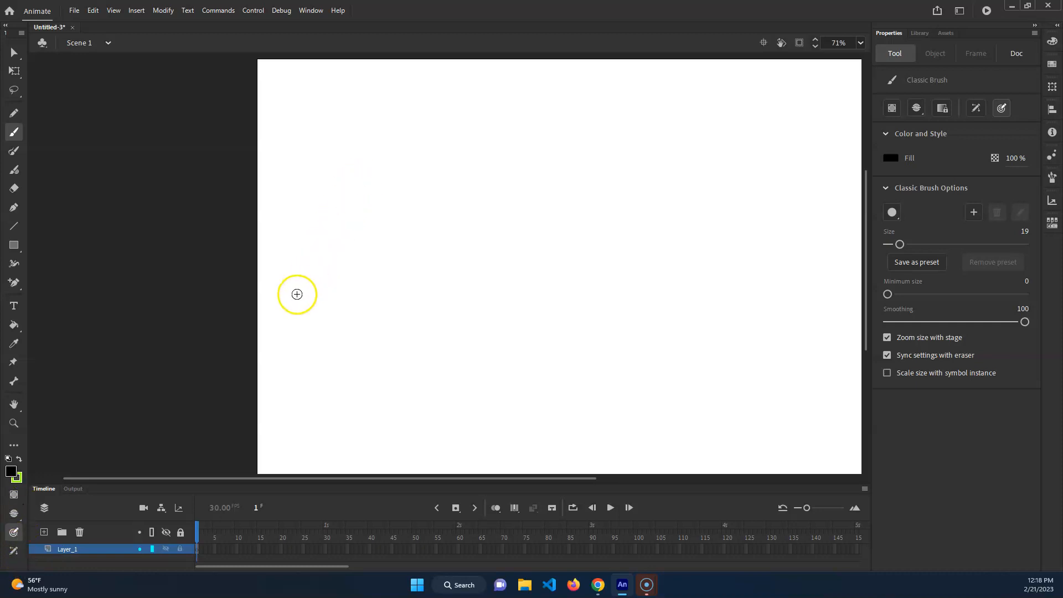
mouse_move(375, 176)
mouse_down()
mouse_move(444, 129)
mouse_move(486, 175)
mouse_move(412, 270)
mouse_move(374, 383)
mouse_move(491, 327)
mouse_move(573, 166)
mouse_move(704, 147)
mouse_up()
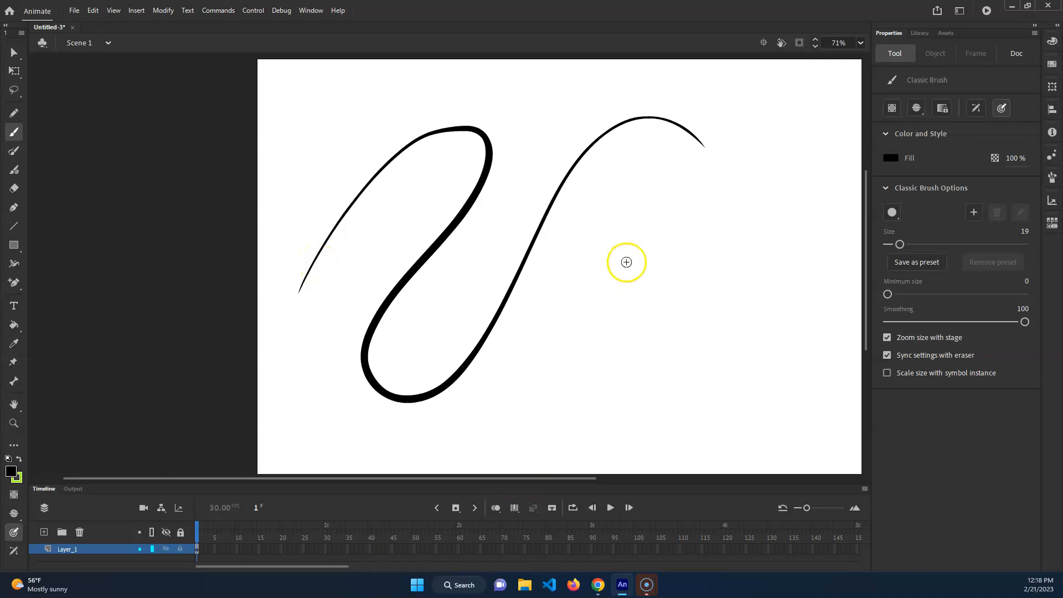
mouse_move(621, 93)
mouse_down()
mouse_move(613, 356)
mouse_move(438, 320)
mouse_up()
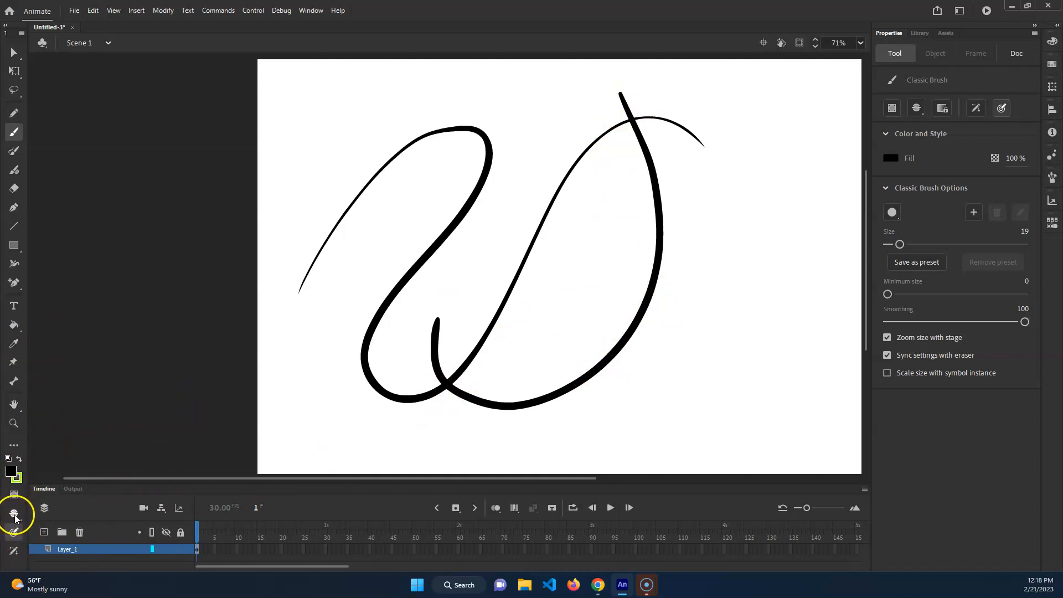
Review the brush modes, keep Paint Normal, swap the fill to green and paint an arc across the black strokes
click(15, 518)
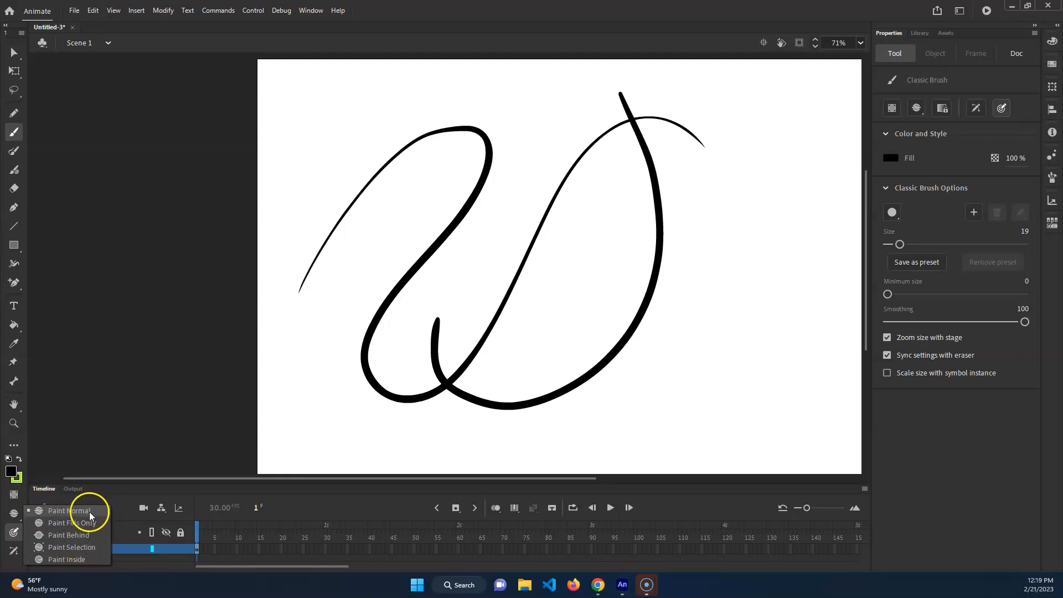
click(698, 36)
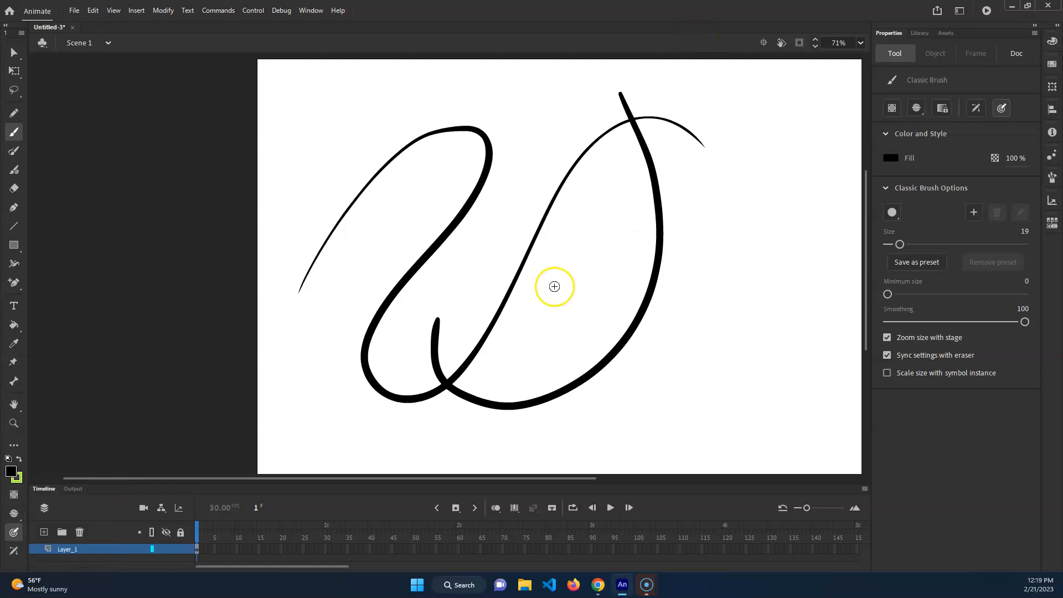
click(19, 459)
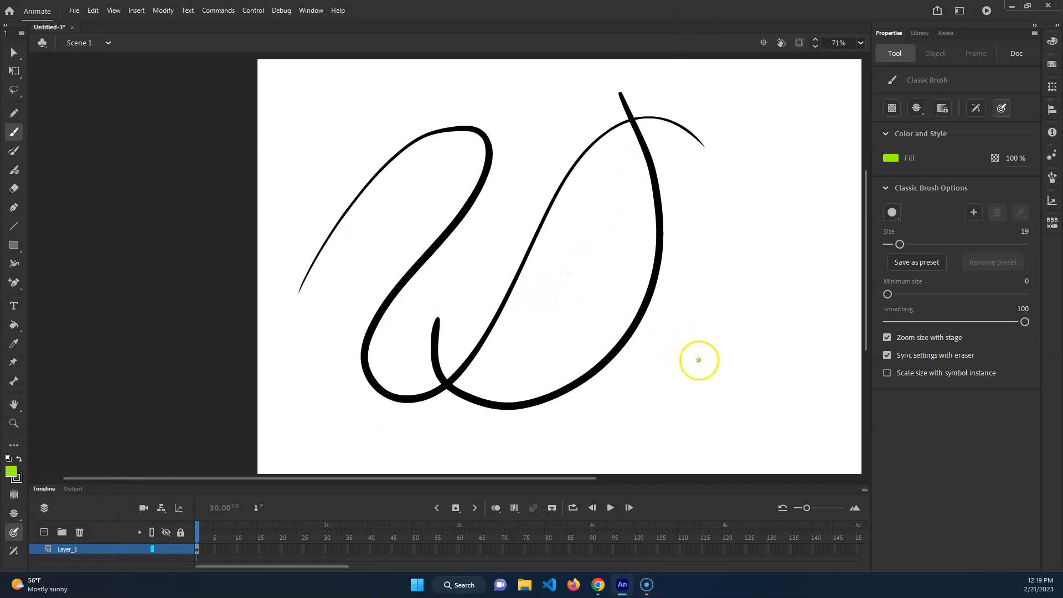
mouse_move(697, 358)
mouse_down()
mouse_move(481, 248)
mouse_move(346, 280)
mouse_up()
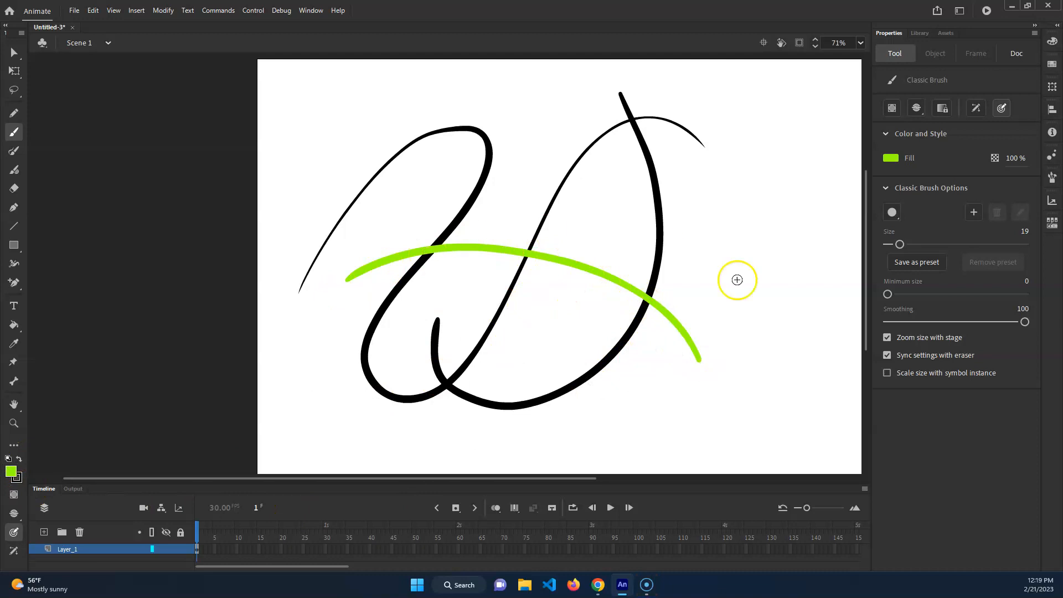
Set the Classic Brush to Paint Fills Only and paint green over the lower part of the black curves
click(14, 513)
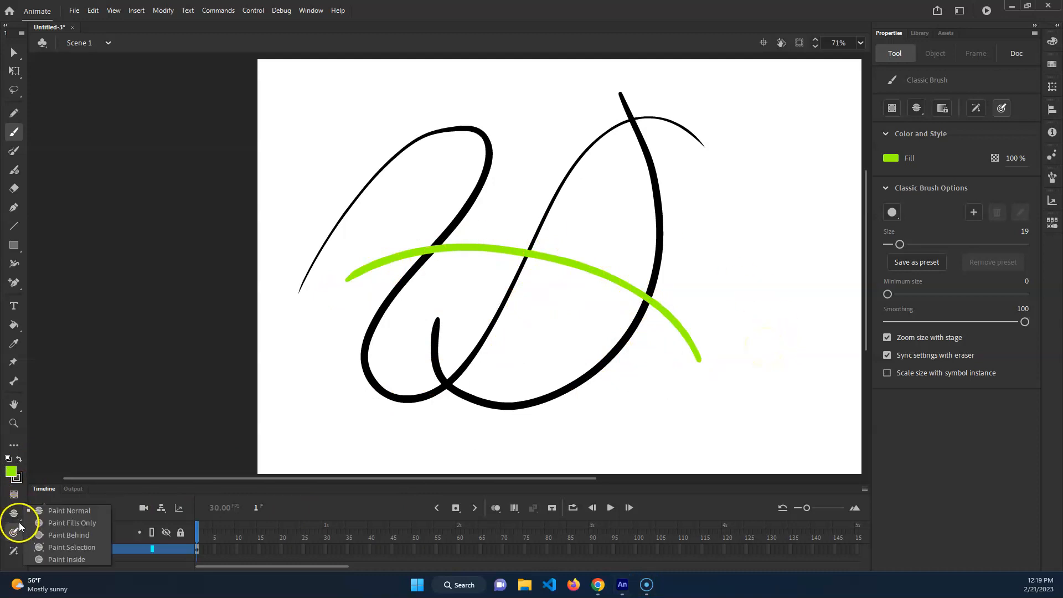
click(92, 524)
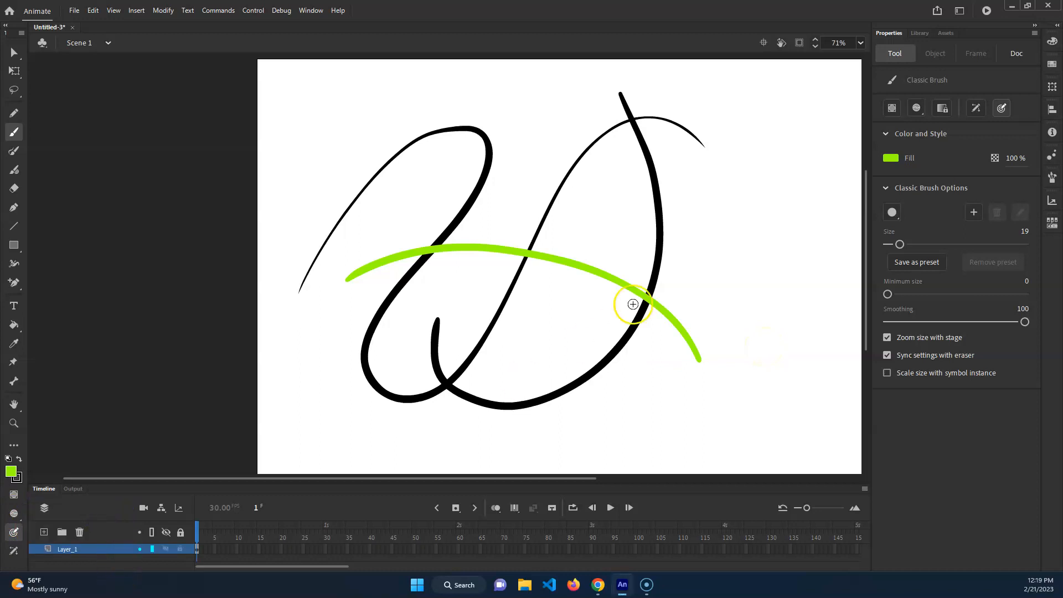
mouse_move(632, 404)
mouse_down()
mouse_move(453, 356)
mouse_move(648, 388)
mouse_move(438, 404)
mouse_move(461, 422)
mouse_move(652, 358)
mouse_move(652, 372)
mouse_move(472, 431)
mouse_up()
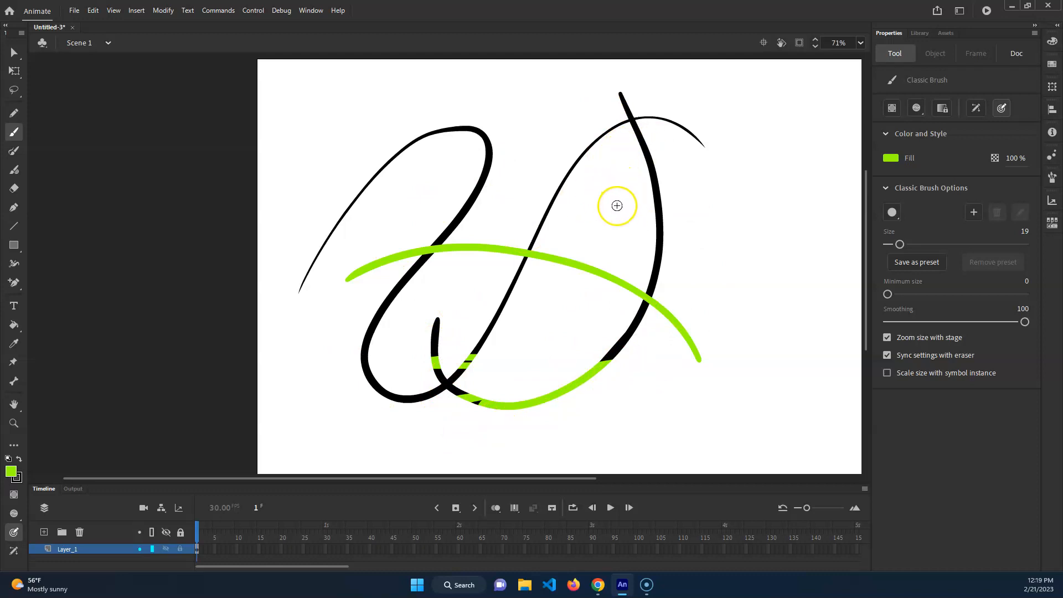
Fill the enclosed area between the black curves and the green arc with green, and scribble black over its upper part with the Classic Brush
key(k)
click(601, 211)
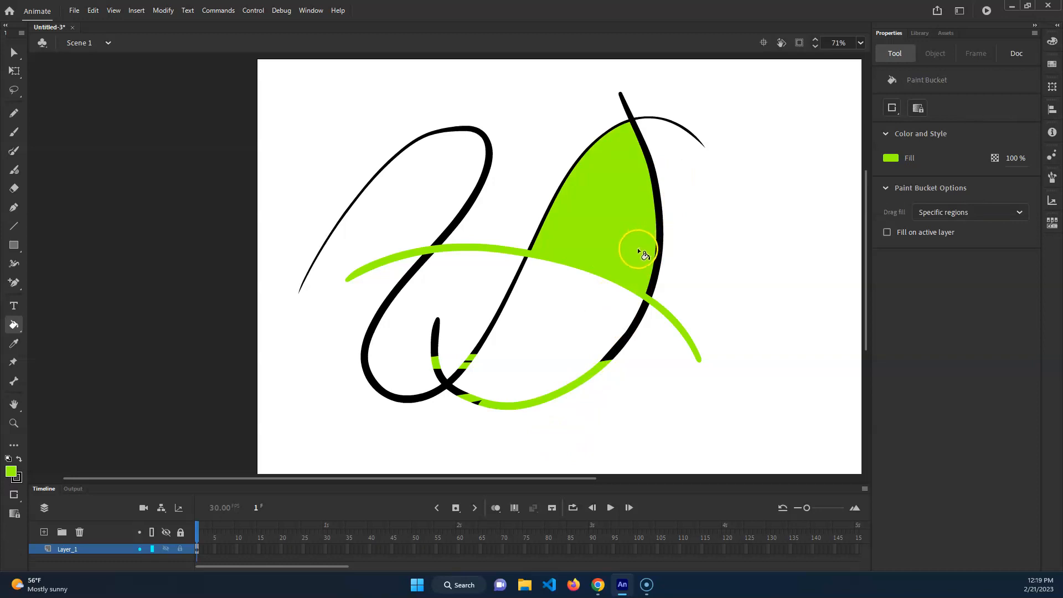
key(b)
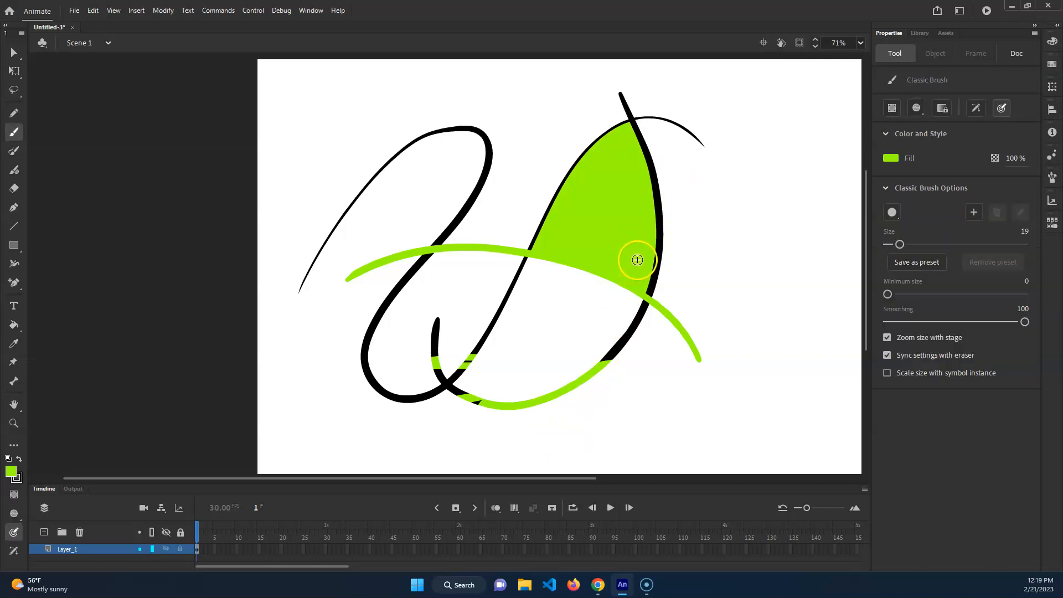
key(x)
mouse_move(629, 178)
mouse_down()
mouse_move(532, 209)
mouse_move(600, 123)
mouse_move(629, 124)
mouse_up()
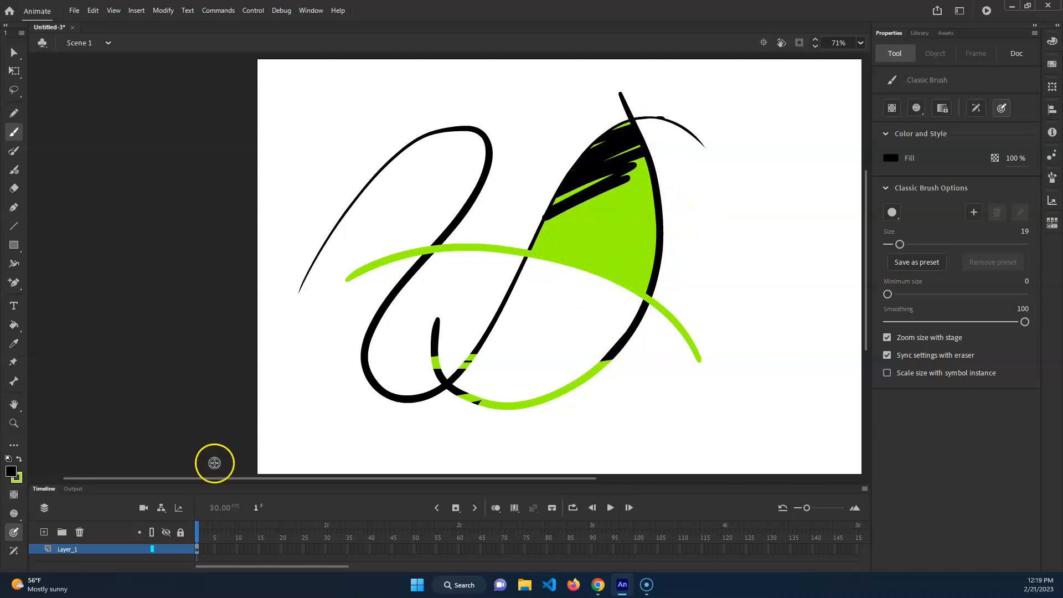
Set the brush to Paint Behind and scribble black across the green arc and the black curve near its lower end
click(14, 513)
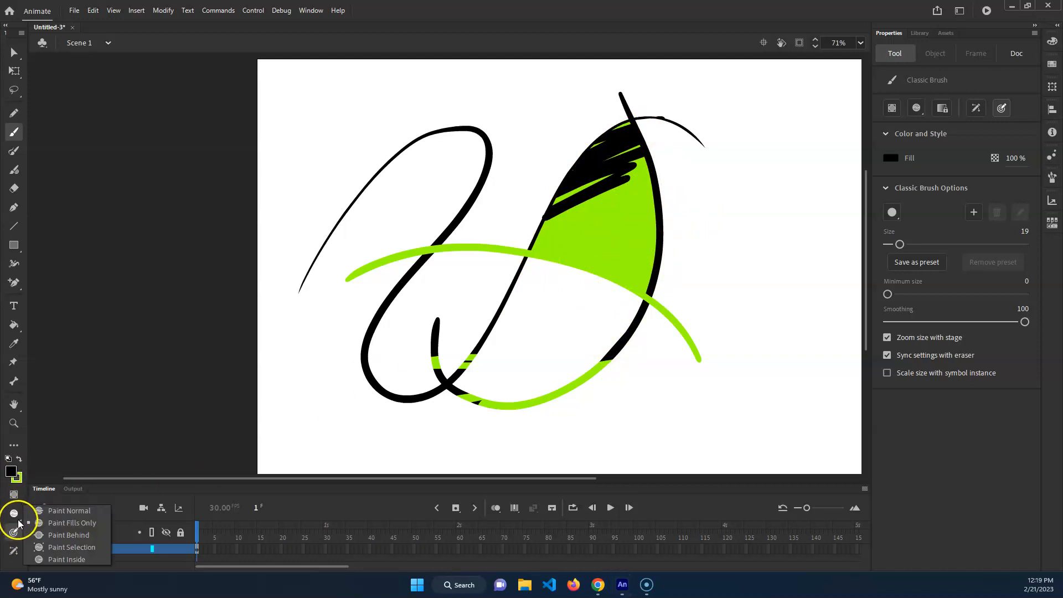
click(90, 536)
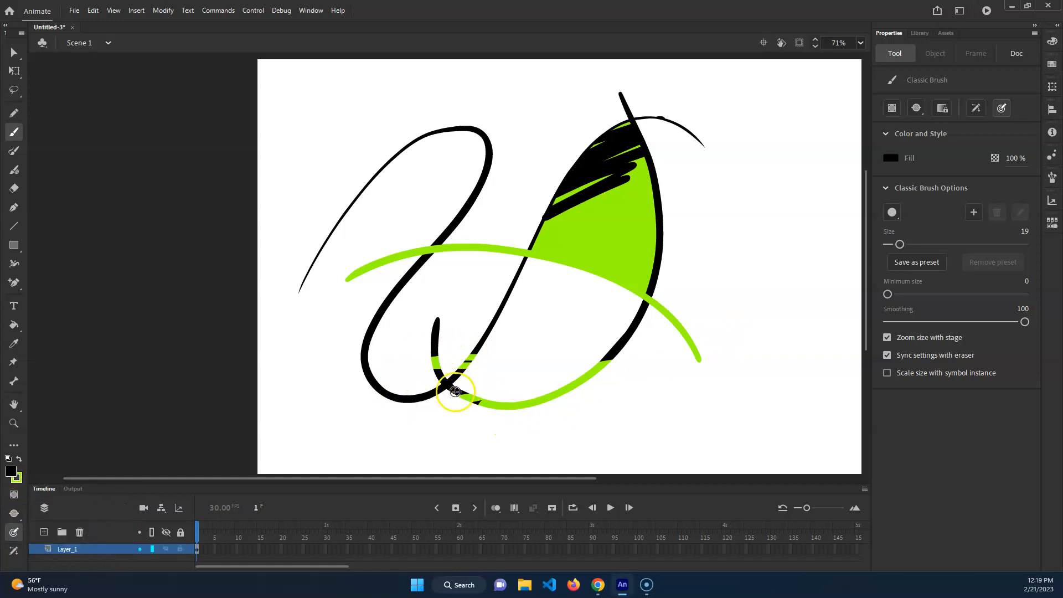
mouse_move(631, 280)
mouse_down()
mouse_move(636, 265)
mouse_move(610, 354)
mouse_up()
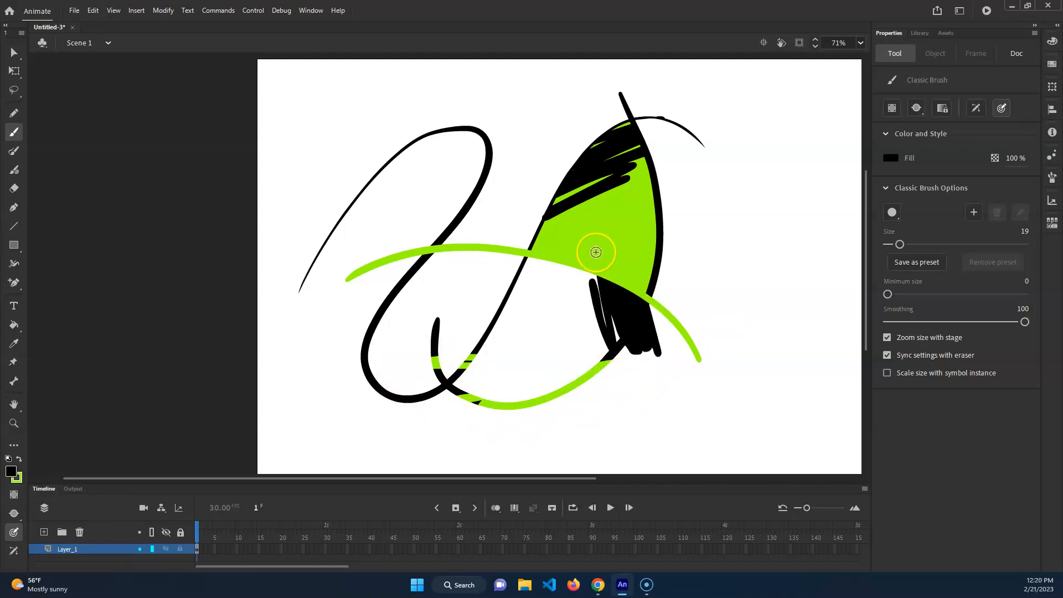
mouse_move(667, 356)
mouse_down()
mouse_move(676, 350)
mouse_move(660, 216)
mouse_up()
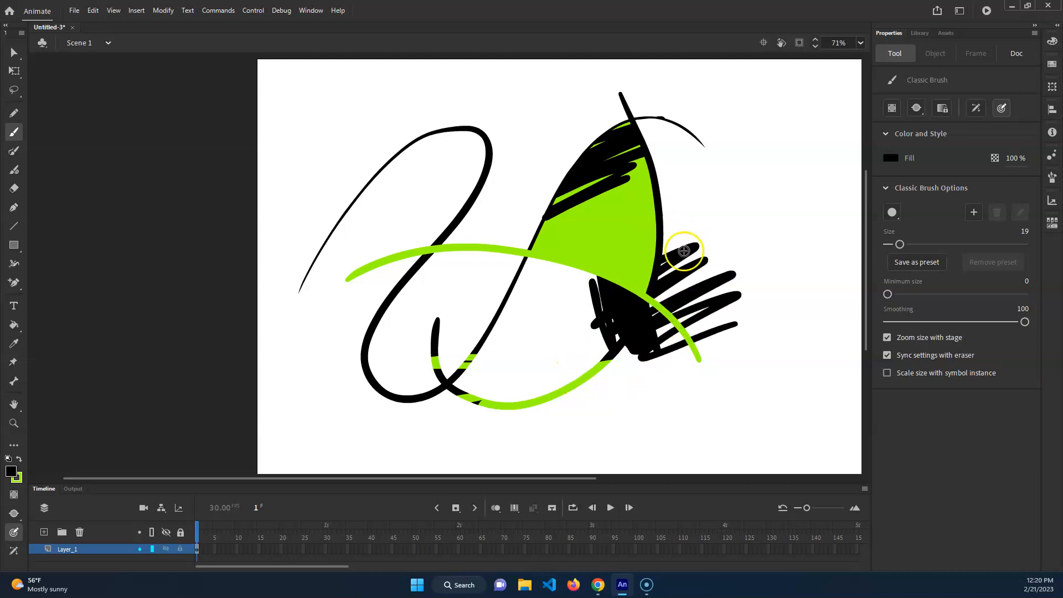
Set the brush to Paint Inside and paint black strokes starting on the green arc and from the empty area above the S-shaped wave
click(14, 532)
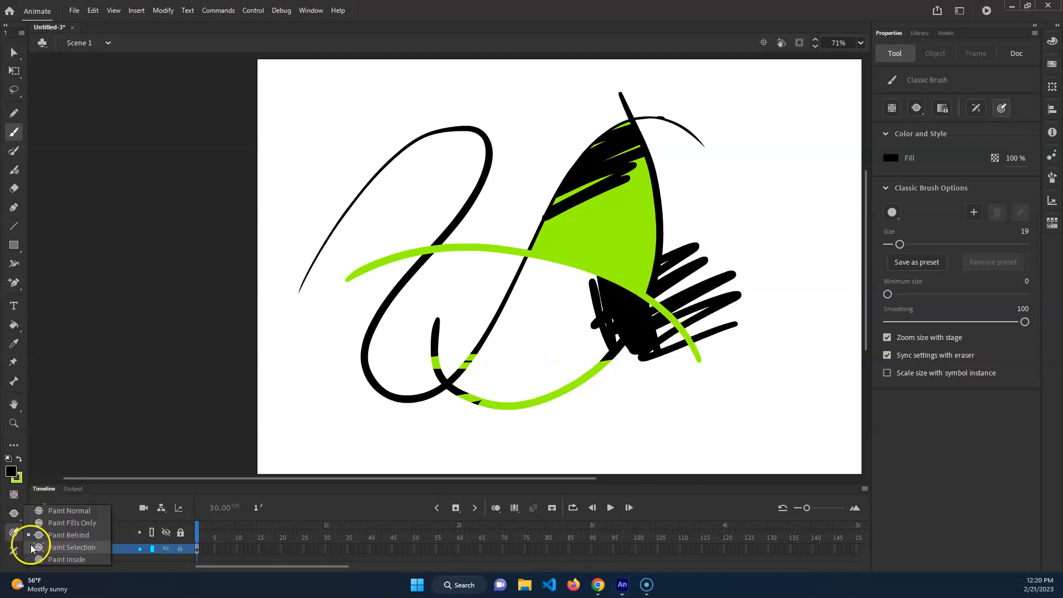
click(86, 559)
drag(440, 249, 542, 309)
mouse_move(478, 97)
mouse_down()
mouse_move(482, 128)
mouse_move(445, 276)
mouse_up()
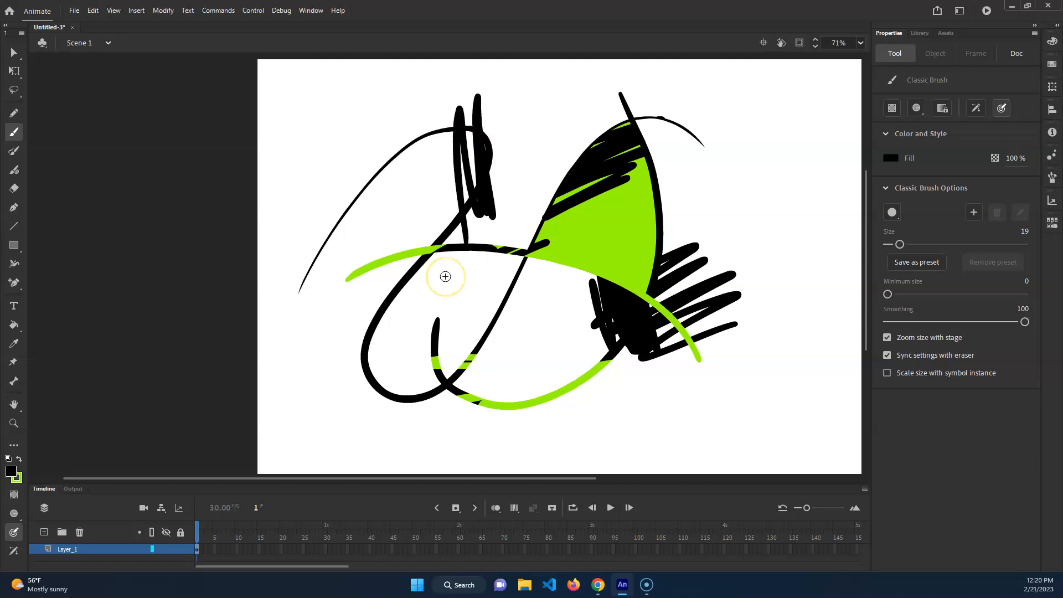
click(490, 119)
Return to Paint Normal, try the minimum size and smoothing settings, restore 0 and 100, and paint a black squiggle and short dashes beside the artwork
click(14, 514)
click(42, 511)
drag(888, 295, 889, 299)
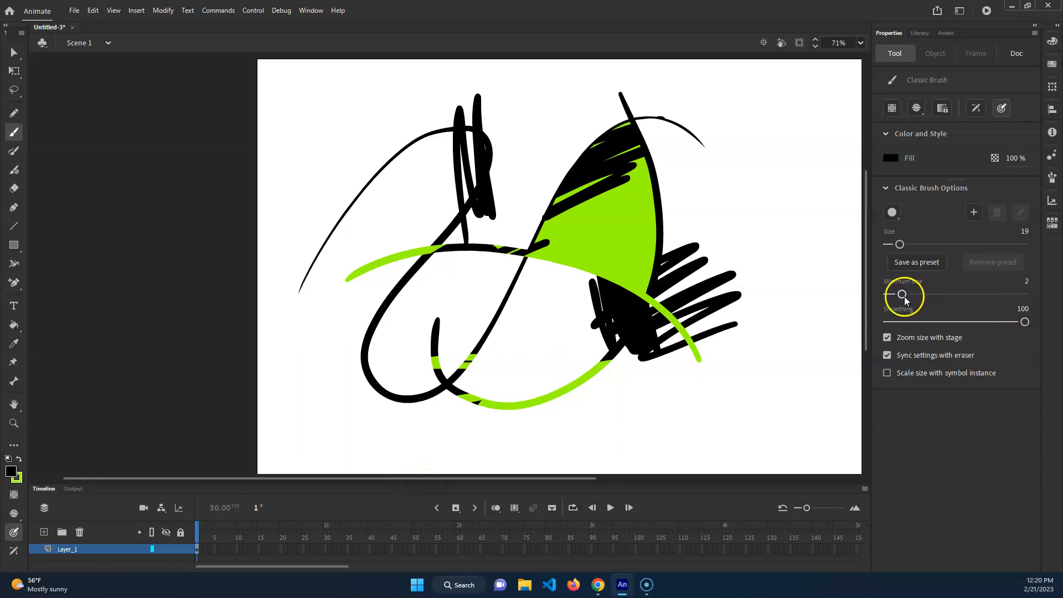
click(888, 294)
drag(1015, 326, 1025, 327)
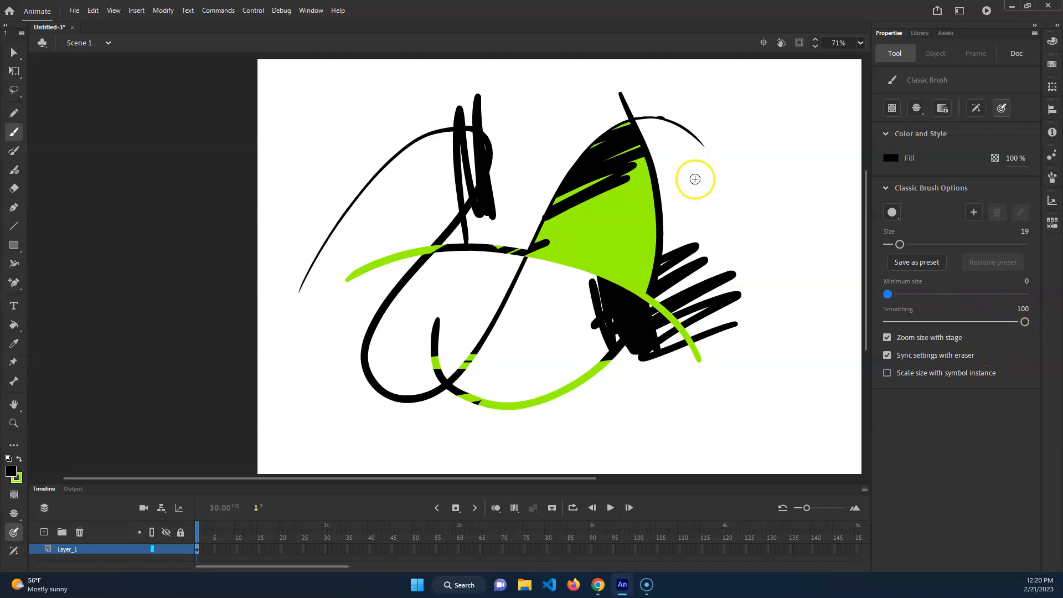
mouse_move(725, 172)
mouse_down()
mouse_move(688, 205)
mouse_move(729, 239)
mouse_up()
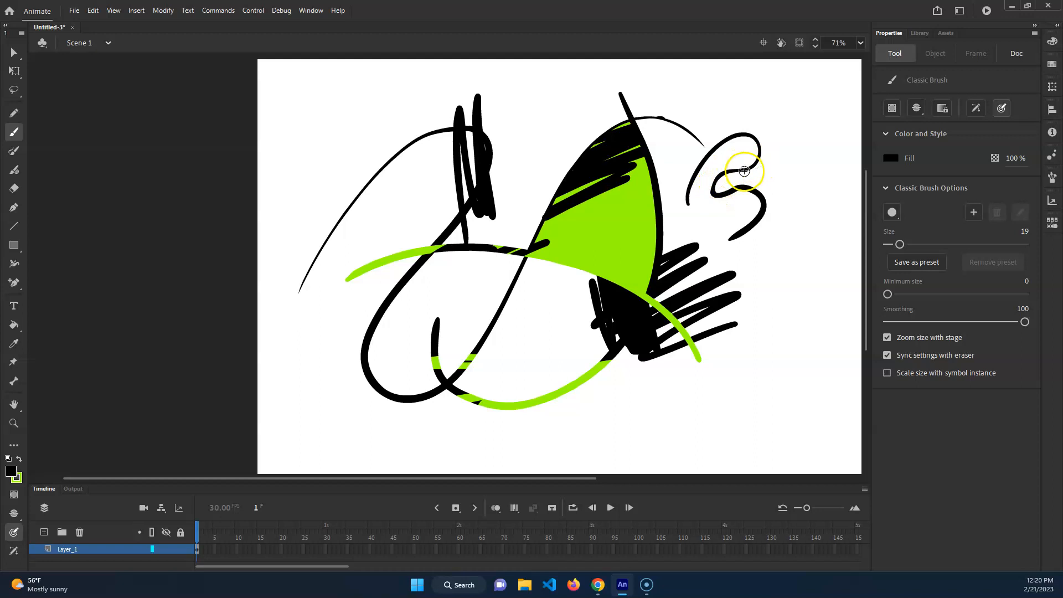
mouse_move(768, 288)
mouse_down()
mouse_move(783, 304)
mouse_move(765, 314)
mouse_move(767, 363)
mouse_up()
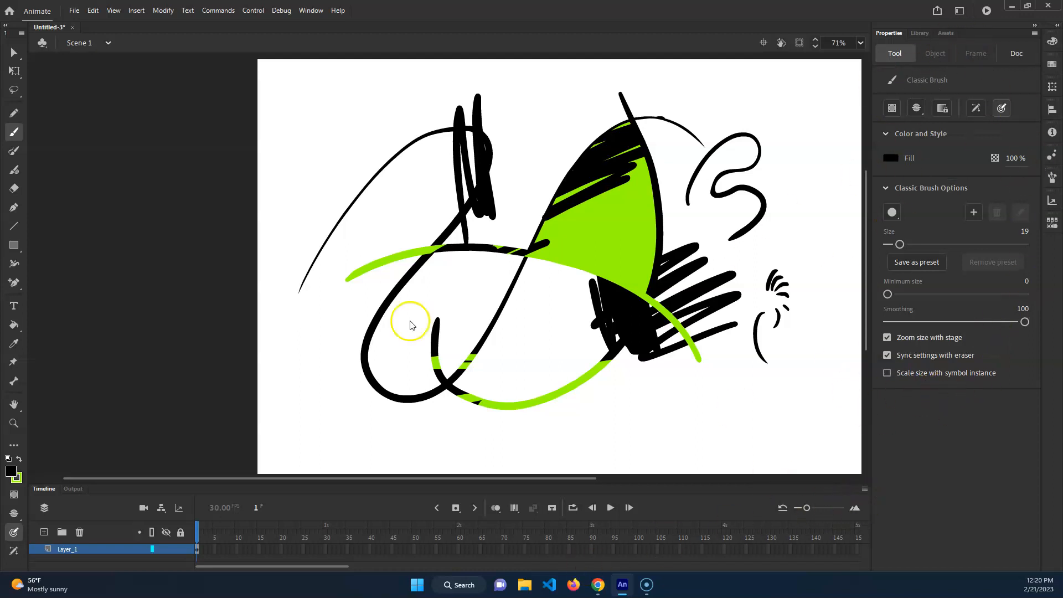
Delete all artwork on Layer_1 and take the Paint Brush with the colors swapped so the stroke is black
click(107, 553)
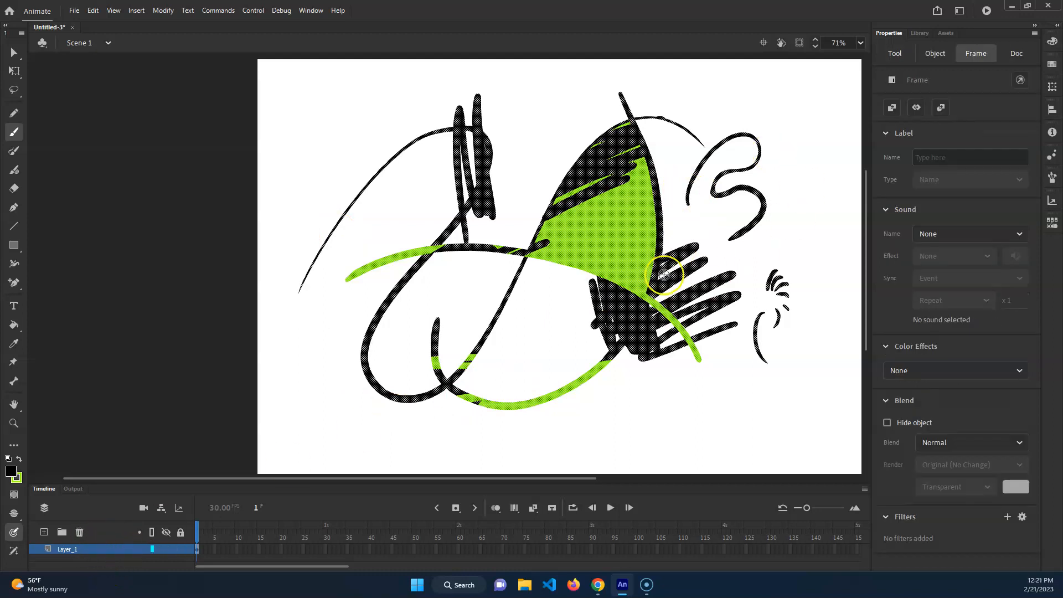
key(Delete)
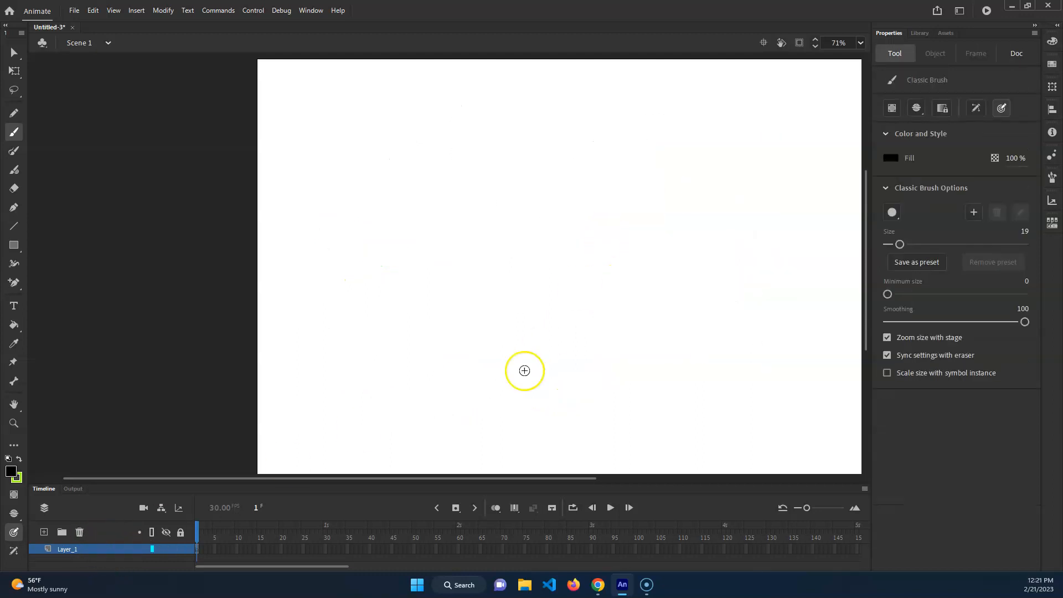
click(14, 150)
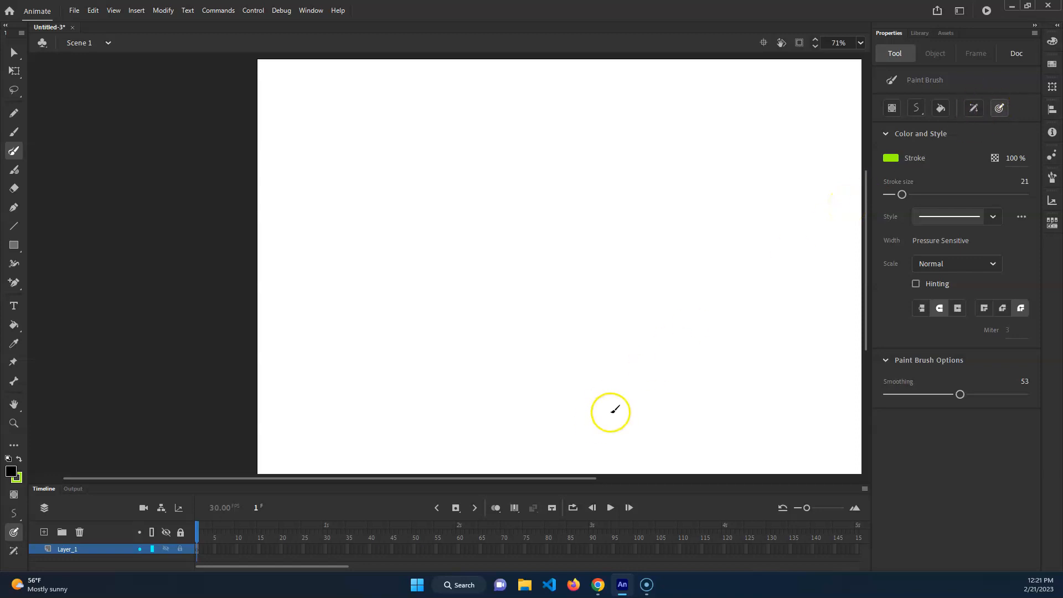
key(x)
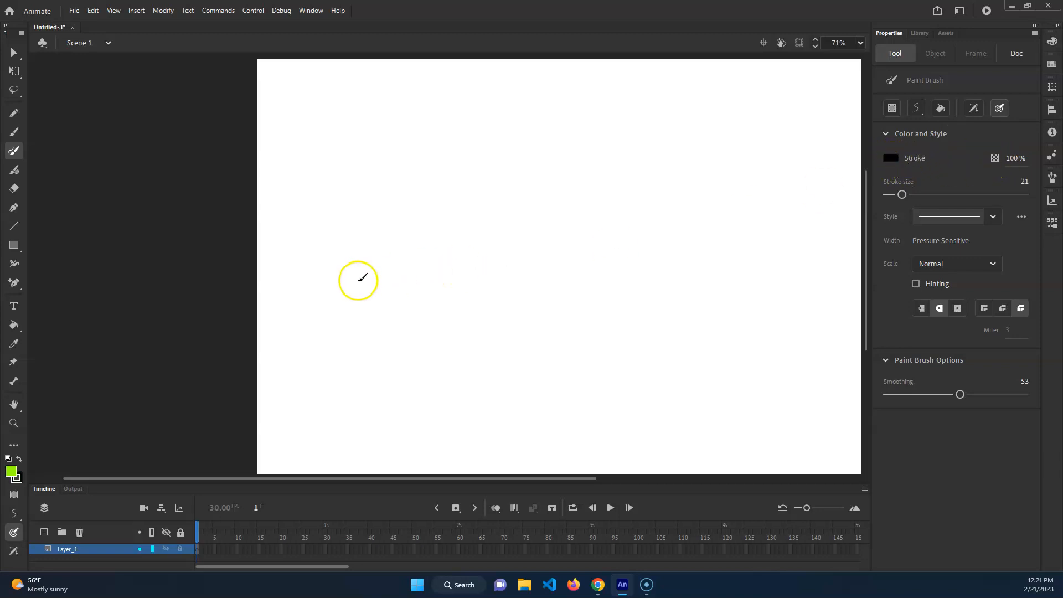
Toggle the Paint Brush's pressure off and back on, and paint two wavy black strokes on the stage
click(1000, 107)
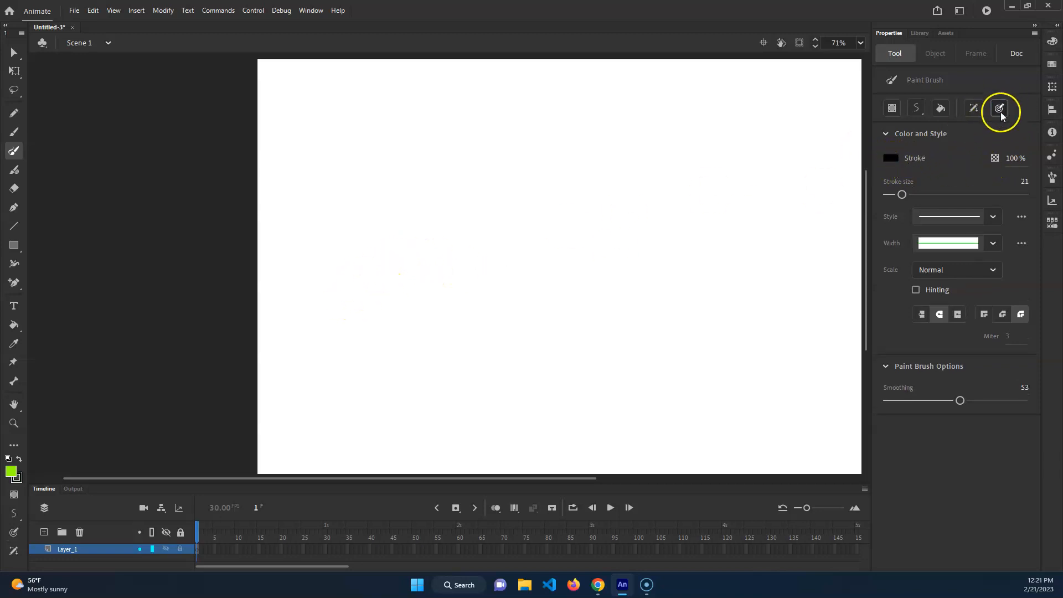
click(14, 533)
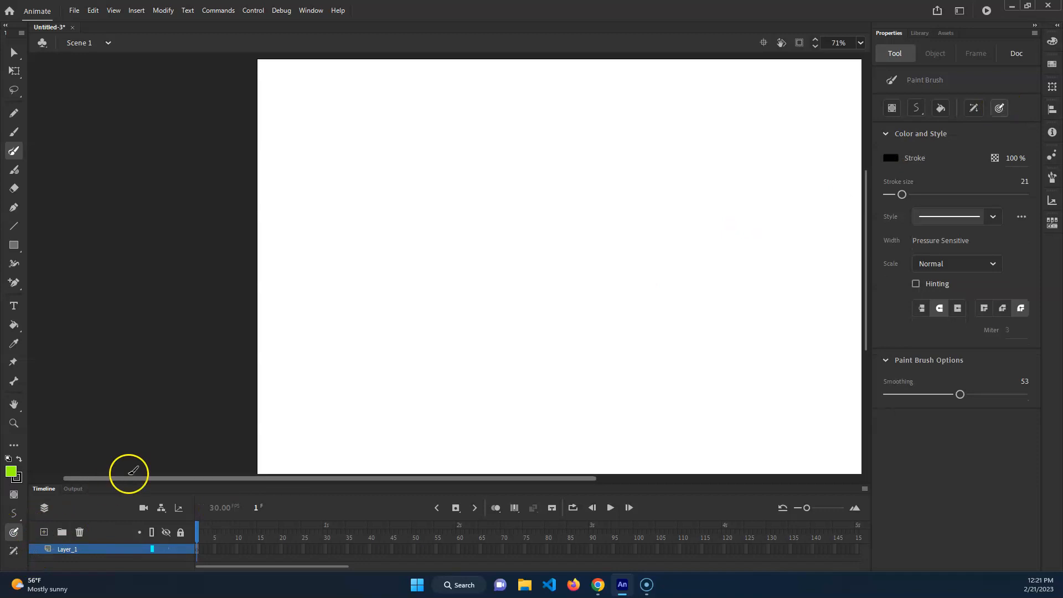
mouse_move(314, 292)
mouse_down()
mouse_move(356, 186)
mouse_move(446, 133)
mouse_up()
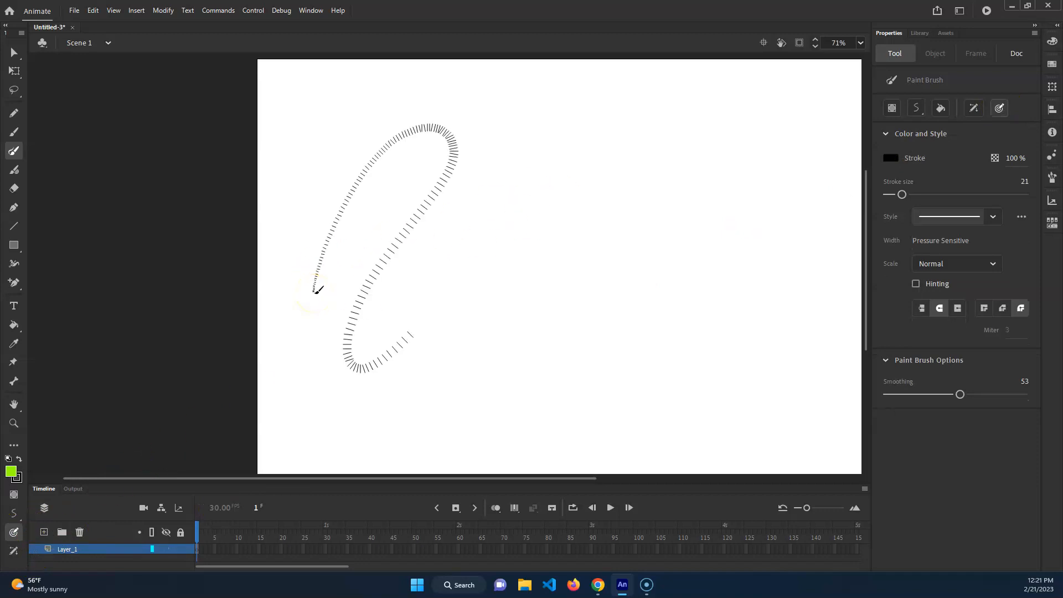
drag(581, 305, 628, 302)
mouse_move(518, 153)
mouse_down()
mouse_move(584, 185)
mouse_move(689, 296)
mouse_up()
Bend the thick part of the larger stroke in three places with the Selection tool, and show both strokes' anchor points with the Subselection tool
key(v)
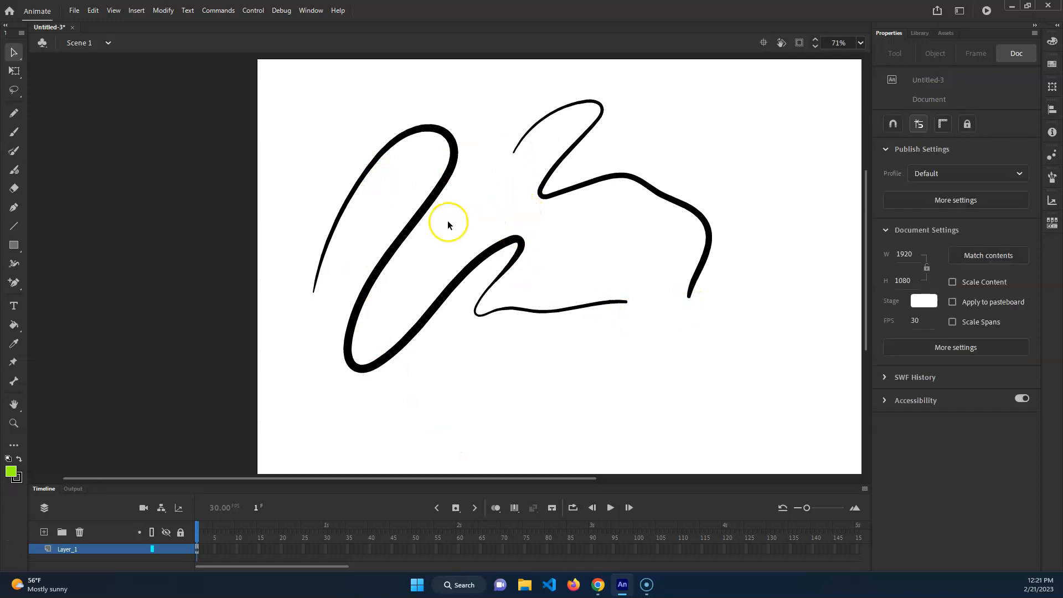
drag(437, 189, 504, 197)
drag(374, 274, 339, 271)
drag(346, 316, 376, 318)
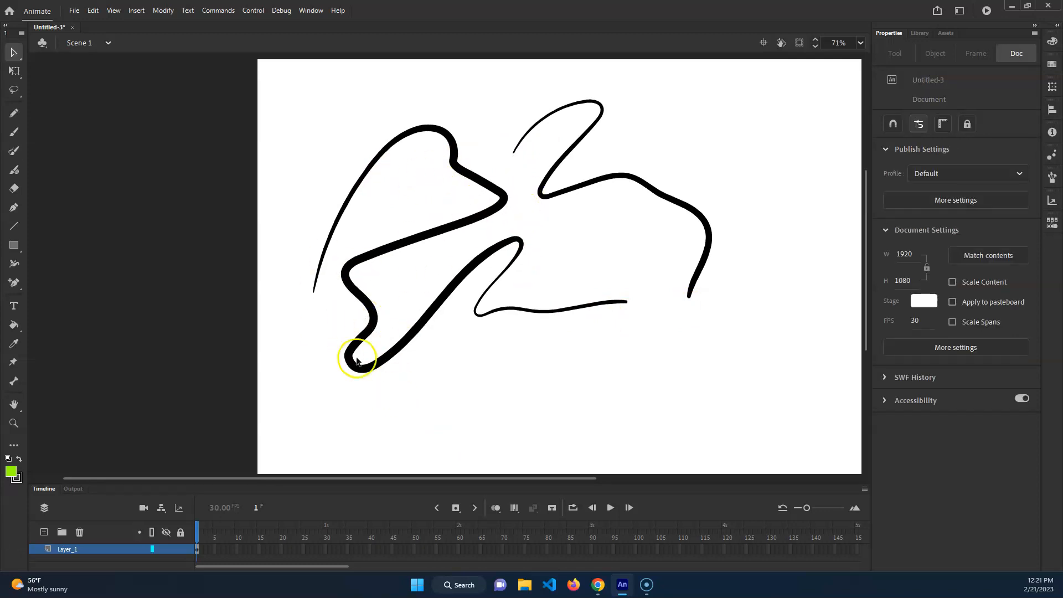
key(a)
drag(289, 387, 690, 156)
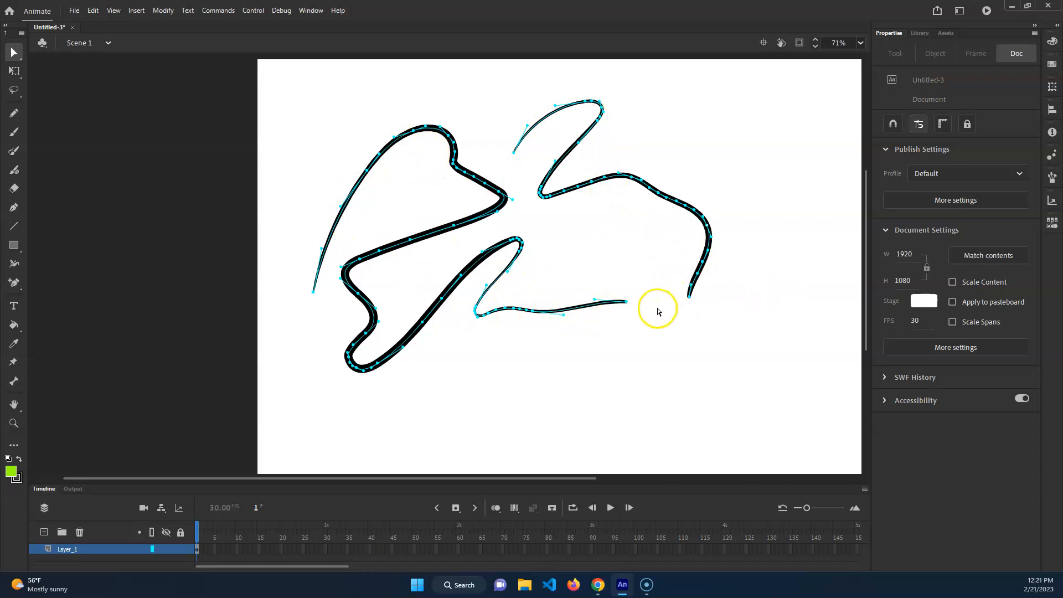
Draw a long wave below the strokes with the Pencil, and use the Width tool to widen its beginning and thin its middle
click(14, 113)
mouse_move(436, 391)
mouse_down()
mouse_move(394, 418)
mouse_move(813, 370)
mouse_up()
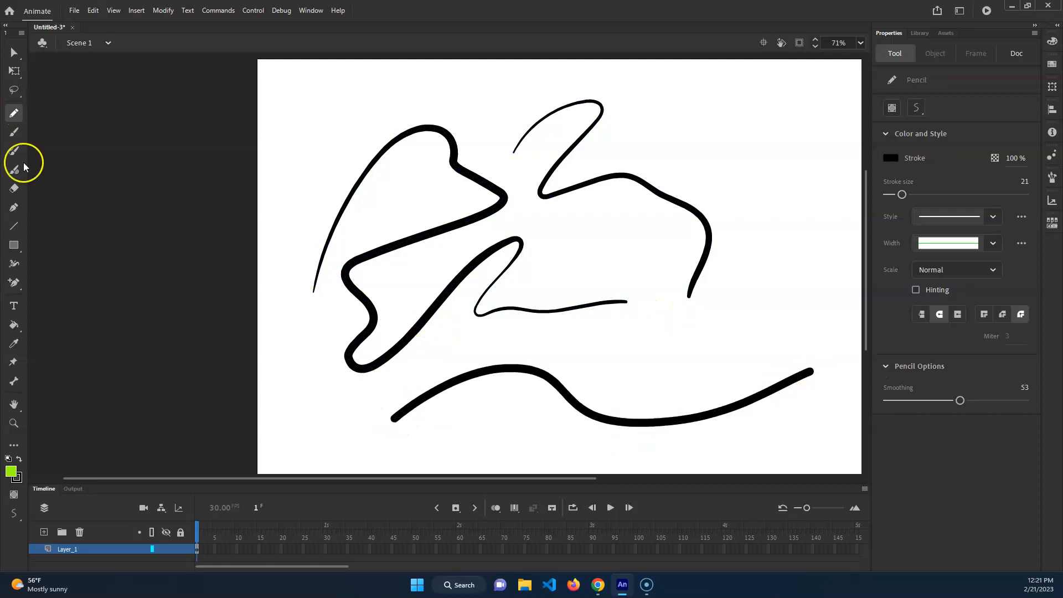
click(15, 266)
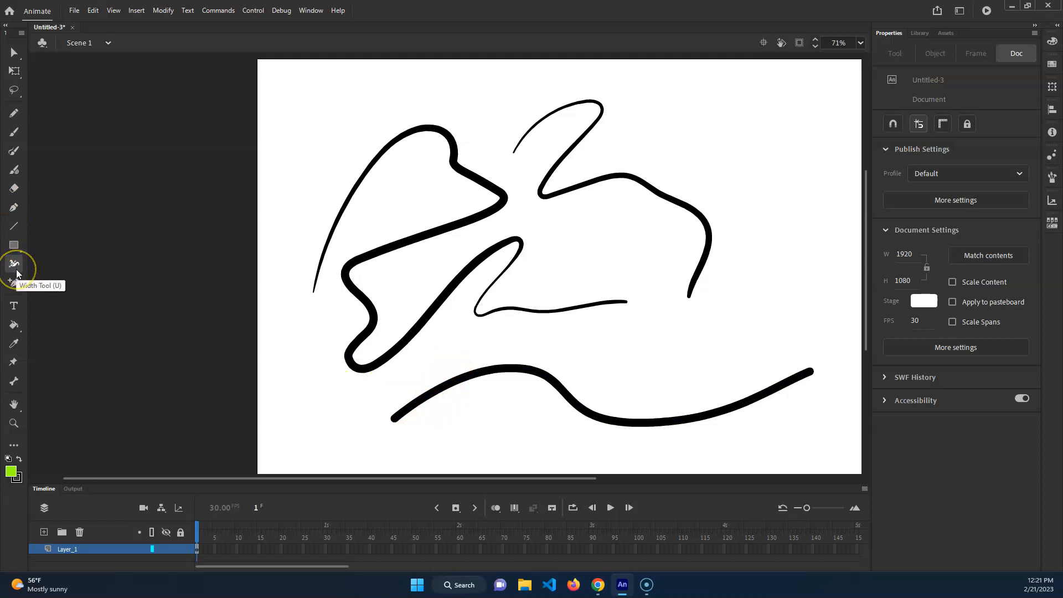
mouse_move(431, 394)
mouse_down()
mouse_move(418, 371)
mouse_move(431, 396)
mouse_up()
mouse_move(543, 373)
mouse_down()
mouse_move(541, 439)
mouse_move(546, 378)
mouse_up()
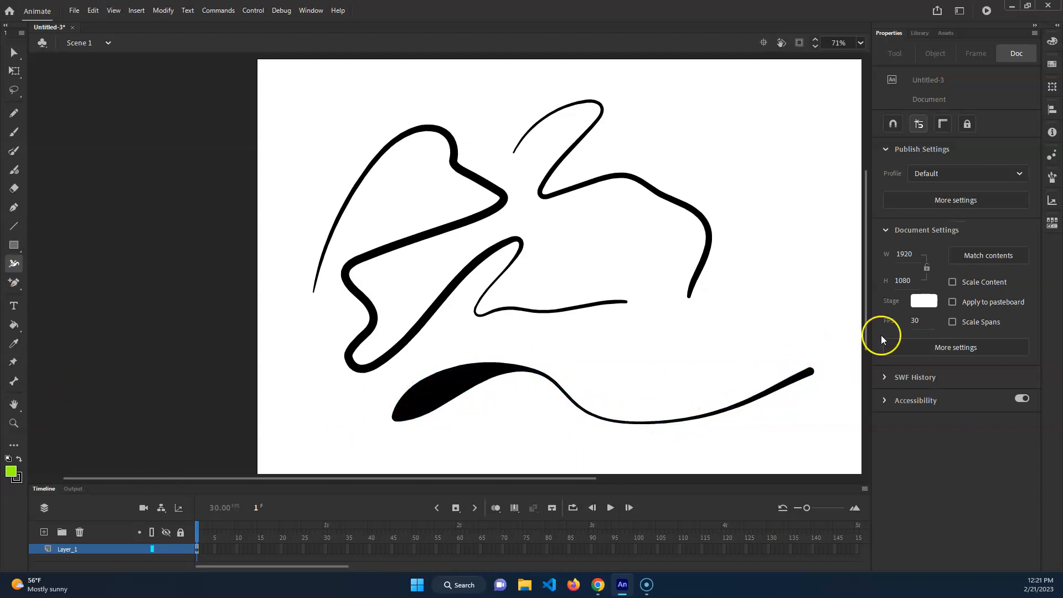
Return to the Paint Brush and delete all artwork in the first frame of Layer_1
click(14, 151)
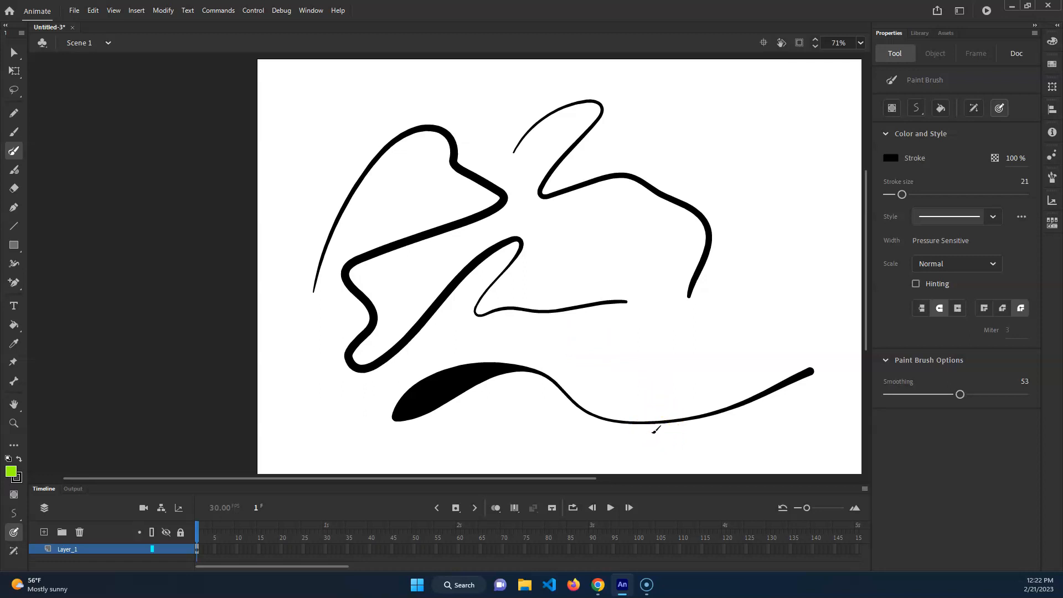
click(98, 560)
click(196, 549)
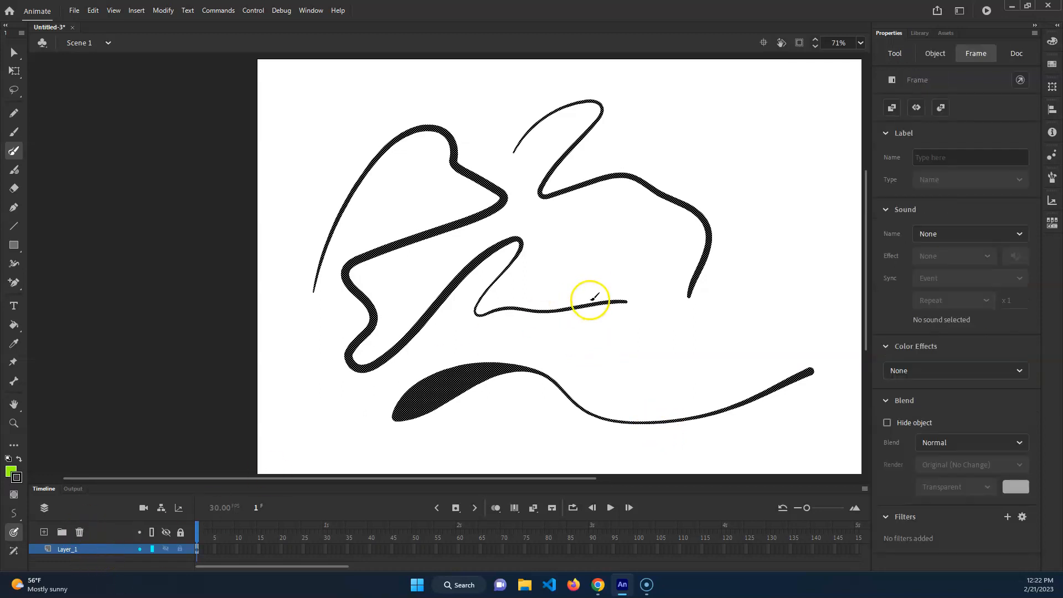
key(Delete)
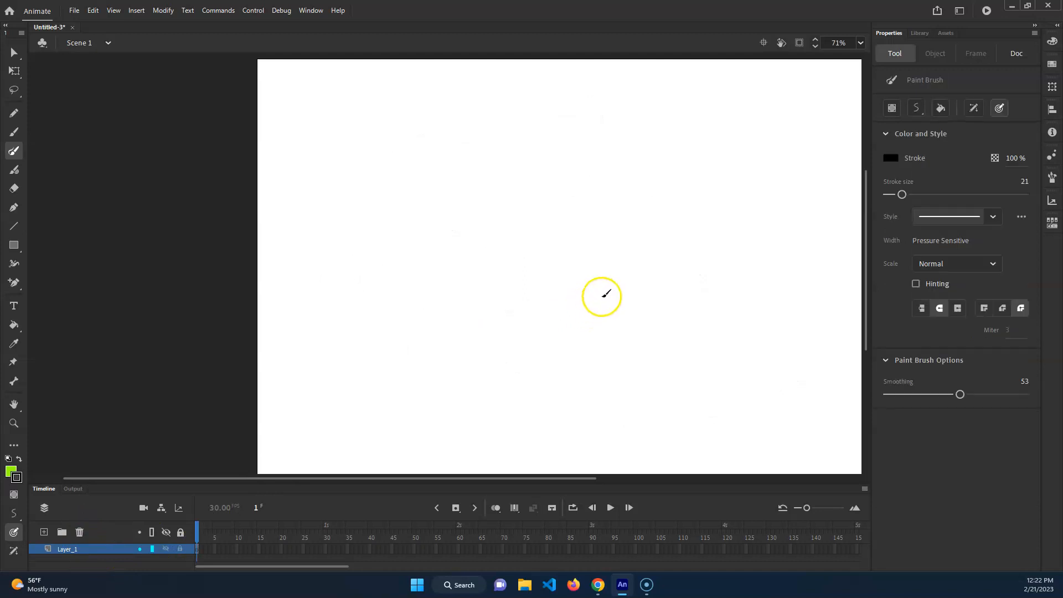
Paint several green curves with the Fluid Brush with pressure off, and a looping green stroke beside them with pressure on
click(14, 170)
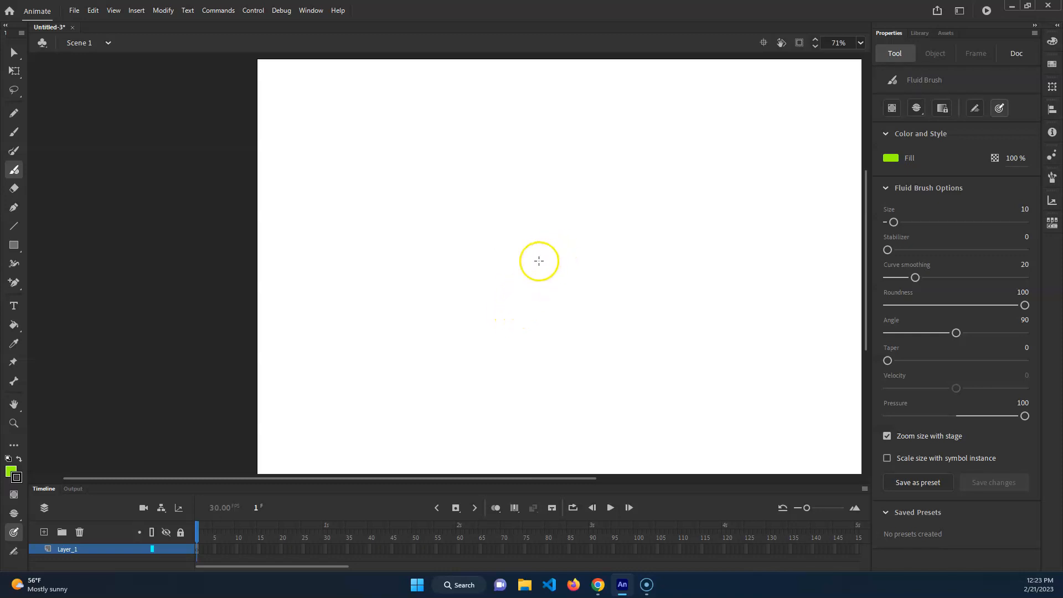
click(1000, 108)
mouse_move(390, 252)
mouse_down()
mouse_move(408, 213)
mouse_move(539, 238)
mouse_move(760, 184)
mouse_up()
mouse_move(786, 237)
mouse_down()
mouse_move(743, 238)
mouse_move(630, 327)
mouse_up()
drag(649, 364, 781, 265)
click(14, 532)
mouse_move(325, 178)
mouse_down()
mouse_move(340, 155)
mouse_move(416, 253)
mouse_up()
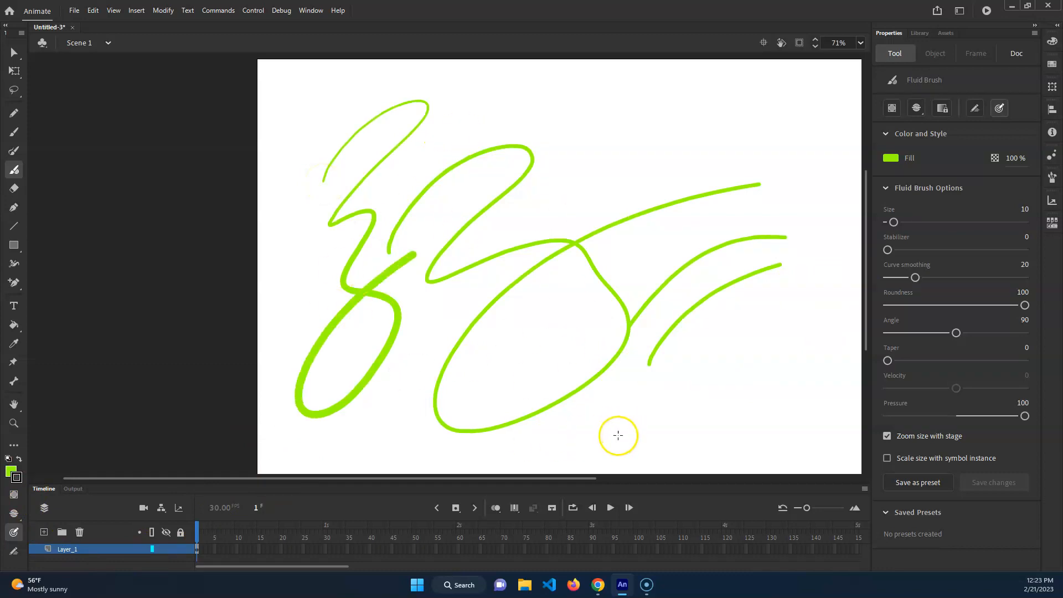
Pull both edges of the long green stroke outward with the Selection tool to form a star-like bulge
key(v)
drag(632, 223, 657, 260)
drag(649, 214, 661, 244)
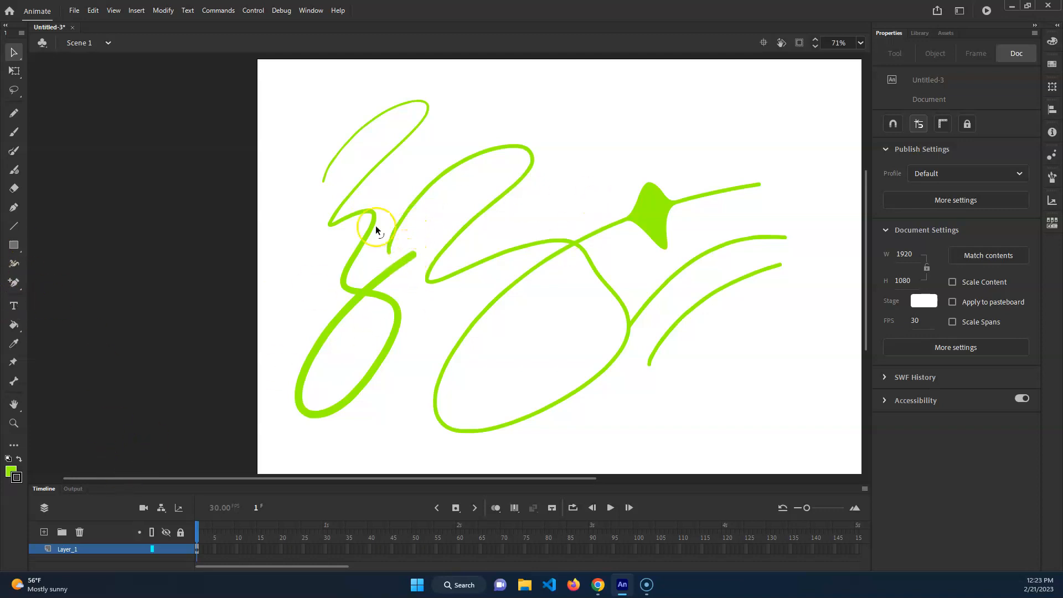
Paint a wavy green stroke and a cluster of short curved strokes near the stage's lower right with the Fluid Brush and pressure on
click(14, 170)
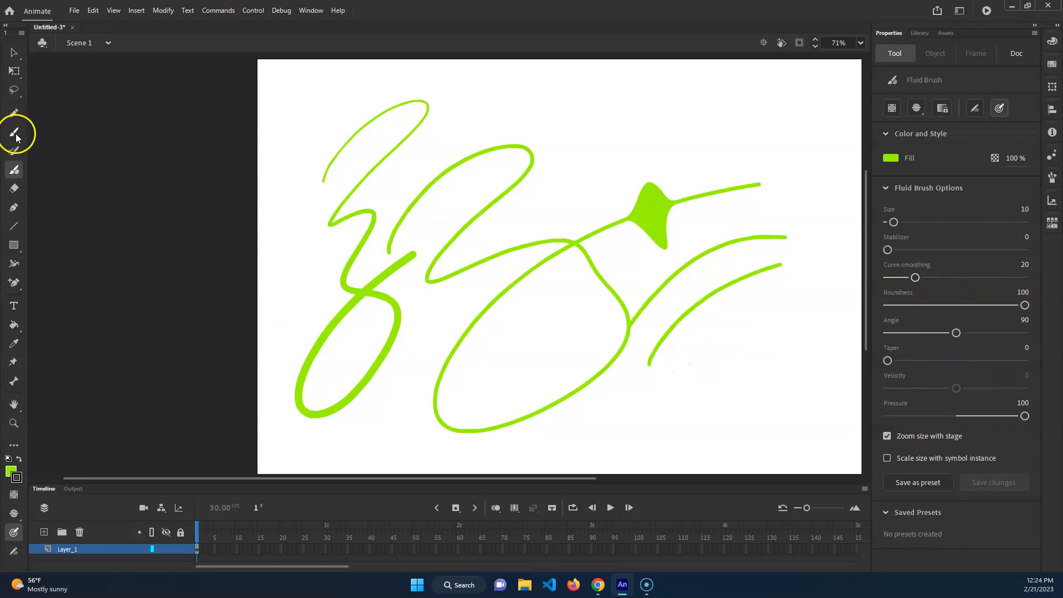
mouse_move(679, 360)
mouse_down()
mouse_move(675, 370)
mouse_move(804, 423)
mouse_move(744, 442)
mouse_up()
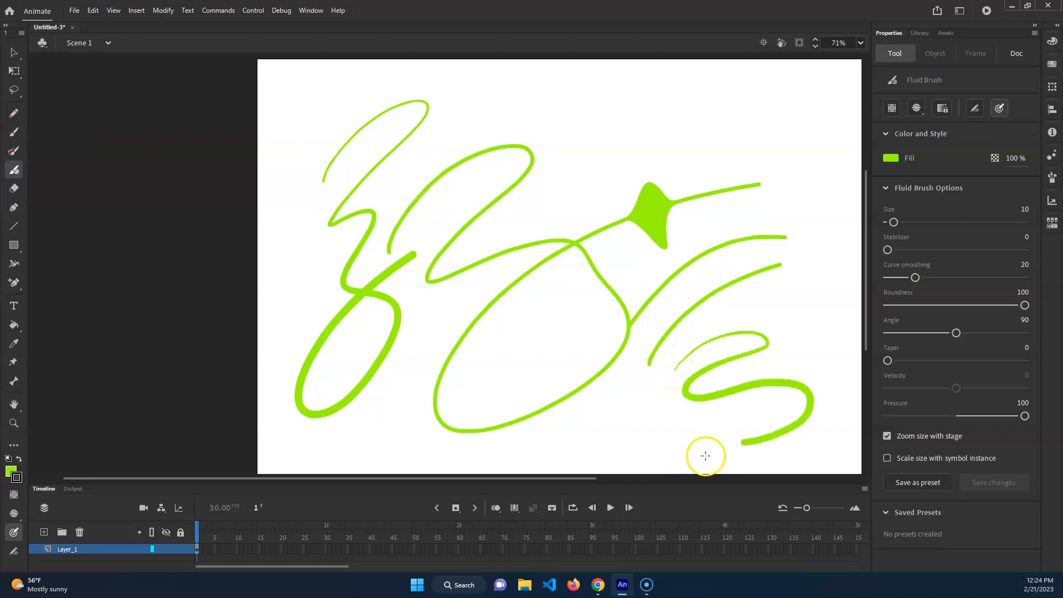
mouse_move(607, 425)
mouse_down()
mouse_move(626, 396)
mouse_move(637, 398)
mouse_move(623, 393)
mouse_move(667, 429)
mouse_up()
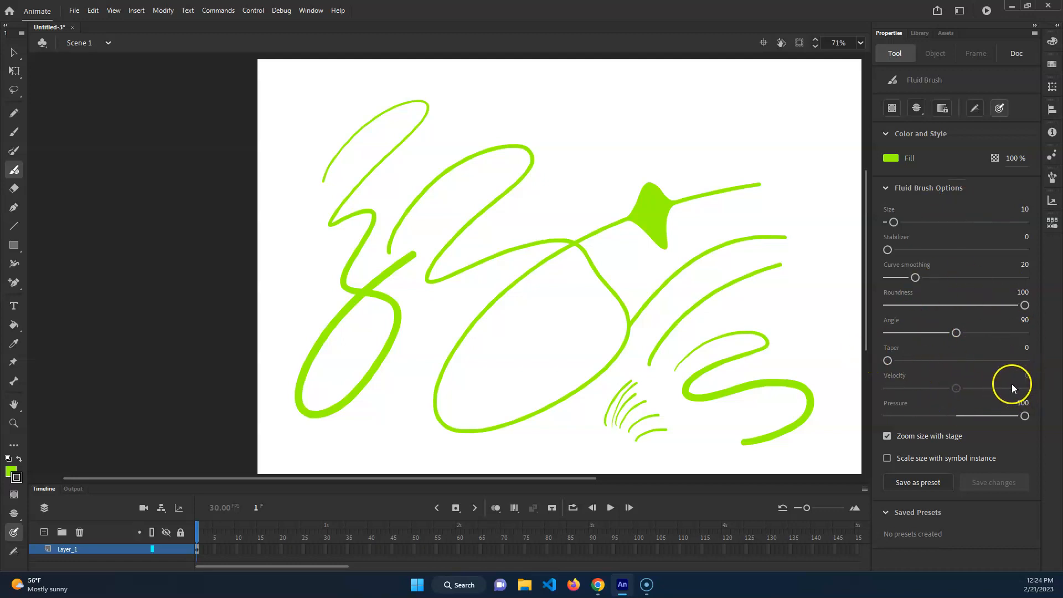
Turn on velocity for the Fluid Brush, set it to 36, and turn pressure off
click(997, 388)
click(999, 108)
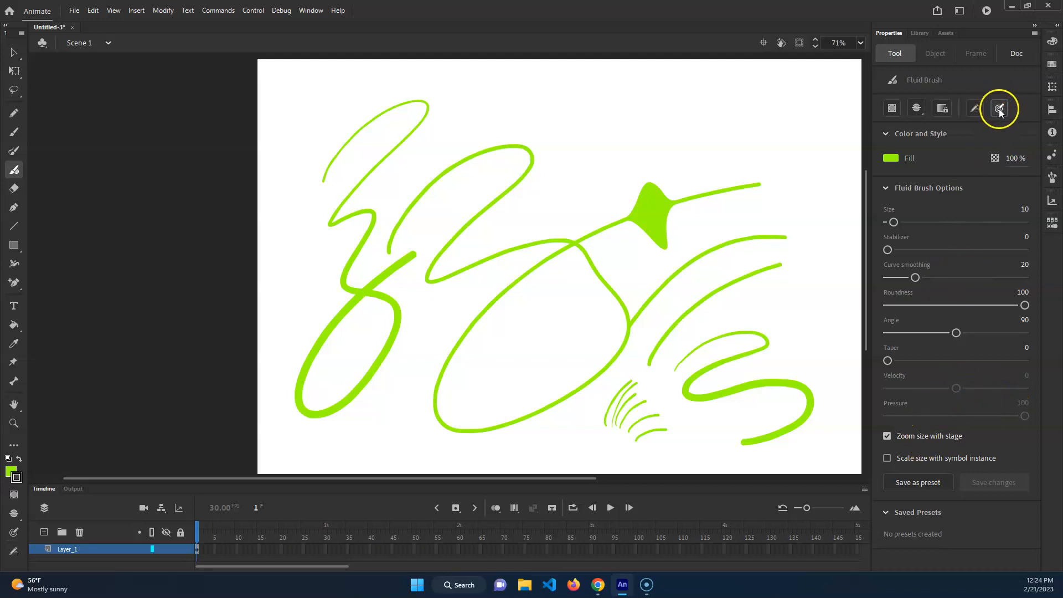
click(999, 109)
click(975, 108)
drag(956, 388, 976, 388)
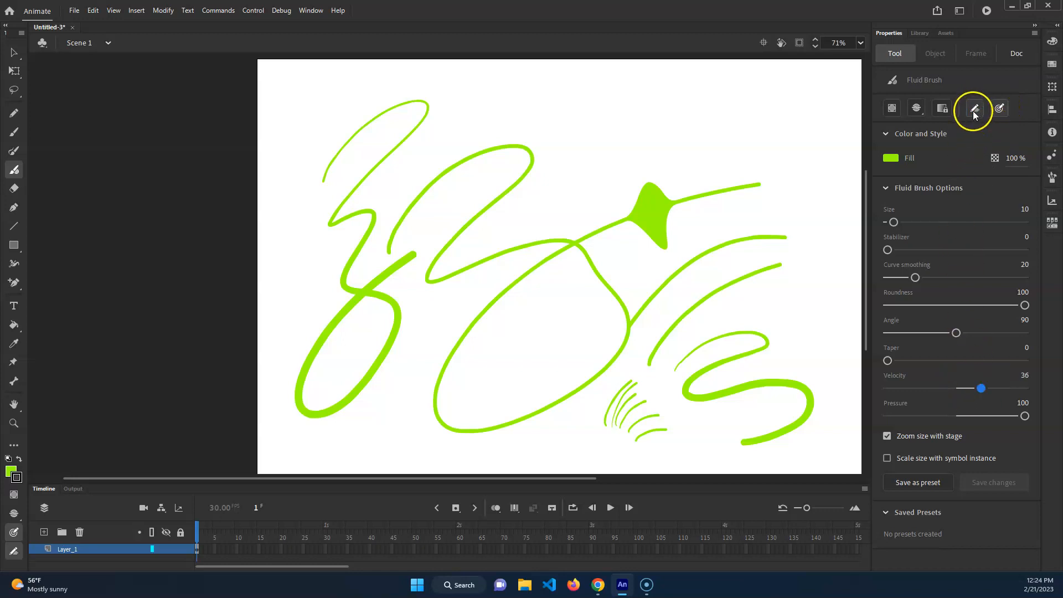
click(14, 532)
Paint long zigzag and sweeping green strokes across the stage with the velocity-sensitive Fluid Brush
mouse_move(501, 98)
mouse_down()
mouse_move(486, 102)
mouse_move(657, 100)
mouse_move(516, 247)
mouse_move(456, 348)
mouse_move(583, 368)
mouse_move(479, 437)
mouse_up()
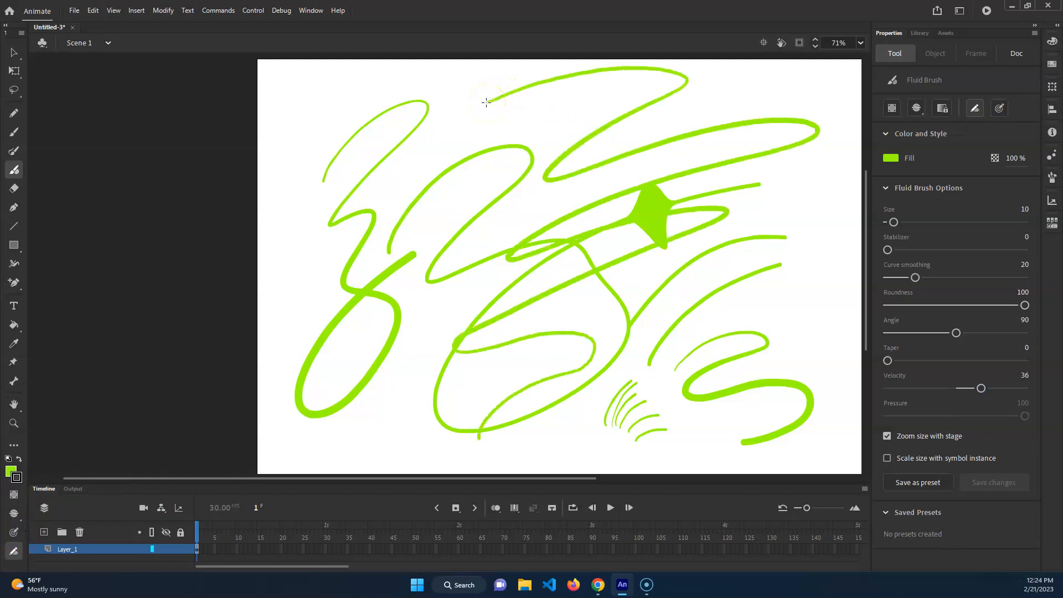
mouse_move(492, 102)
mouse_down()
mouse_move(283, 303)
mouse_move(281, 320)
mouse_up()
mouse_move(613, 73)
mouse_down()
mouse_move(576, 153)
mouse_move(458, 280)
mouse_move(271, 416)
mouse_move(266, 408)
mouse_move(672, 114)
mouse_up()
mouse_move(333, 453)
mouse_down()
mouse_move(353, 431)
mouse_move(741, 249)
mouse_up()
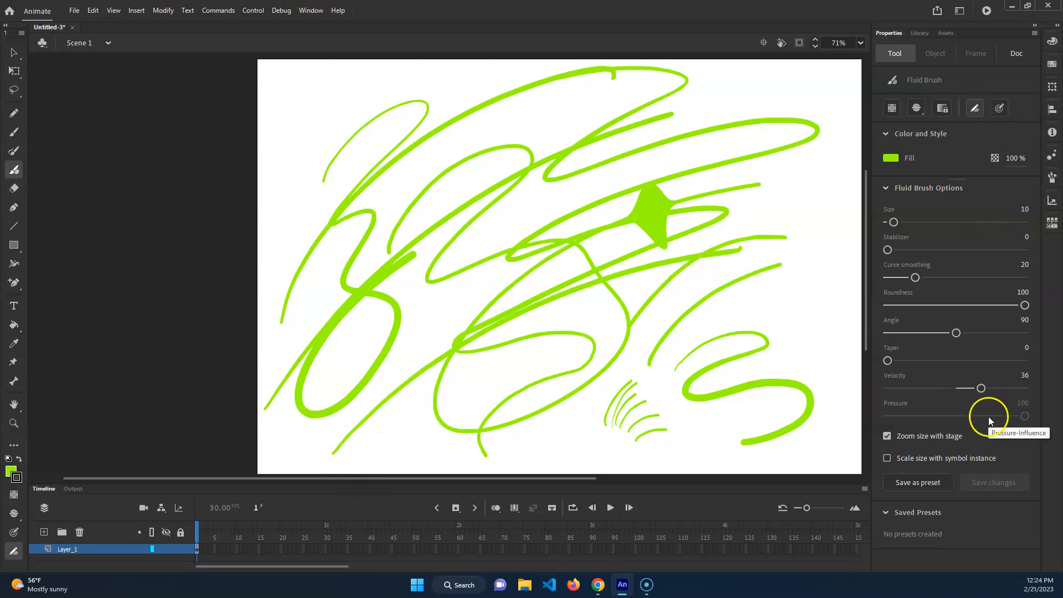
Set the Fluid Brush velocity to 100 and paint a long green stroke rising from the lower middle to the stage's right edge
drag(982, 388, 1028, 388)
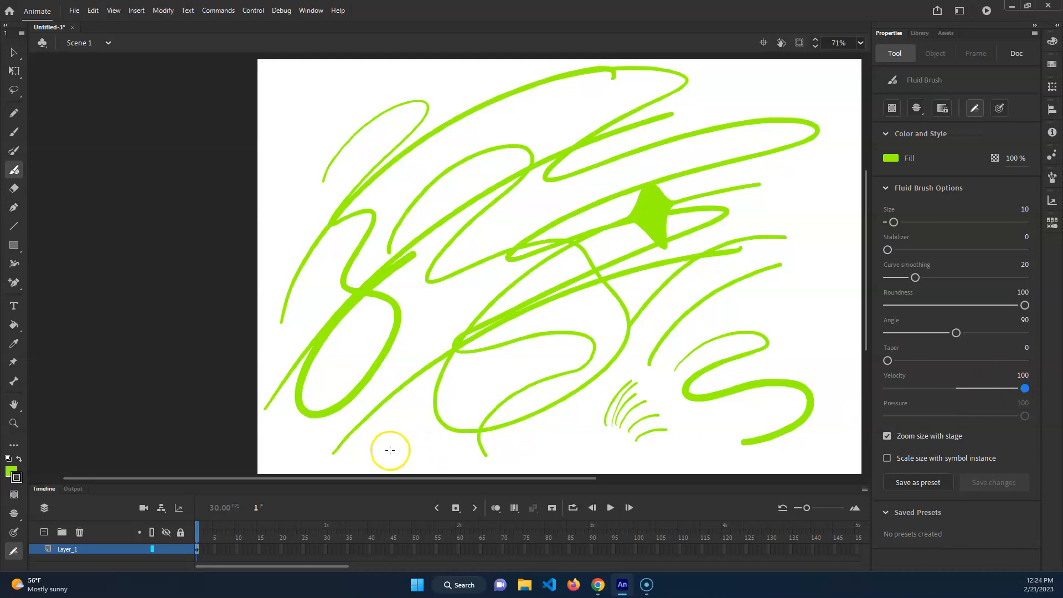
drag(390, 447, 859, 302)
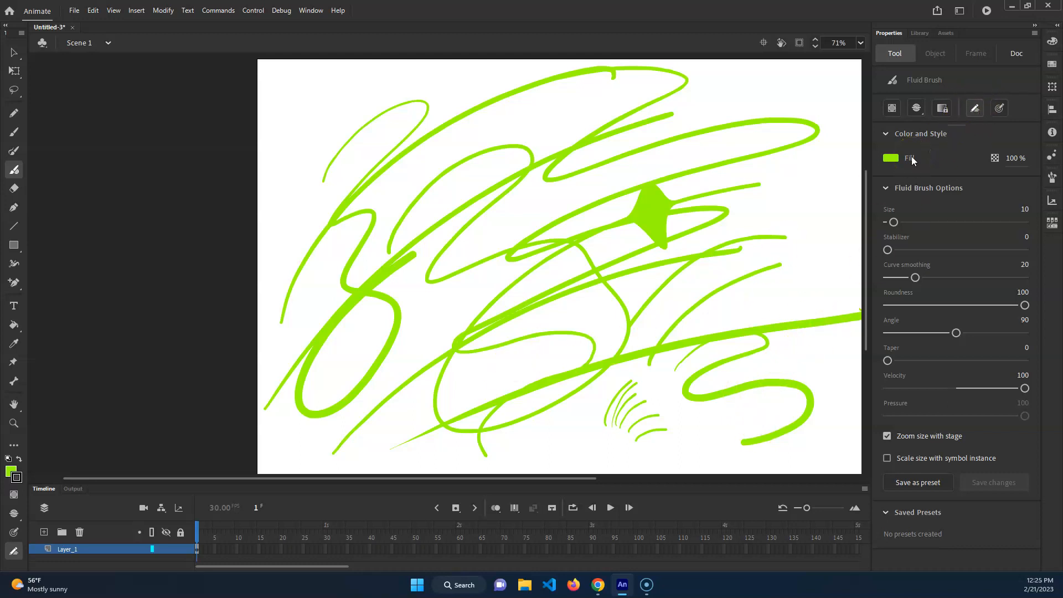
click(976, 109)
Erase a gap through the green strokes in the upper left of the stage with the Eraser
click(16, 187)
mouse_move(333, 201)
mouse_down()
mouse_move(335, 217)
mouse_move(433, 137)
mouse_up()
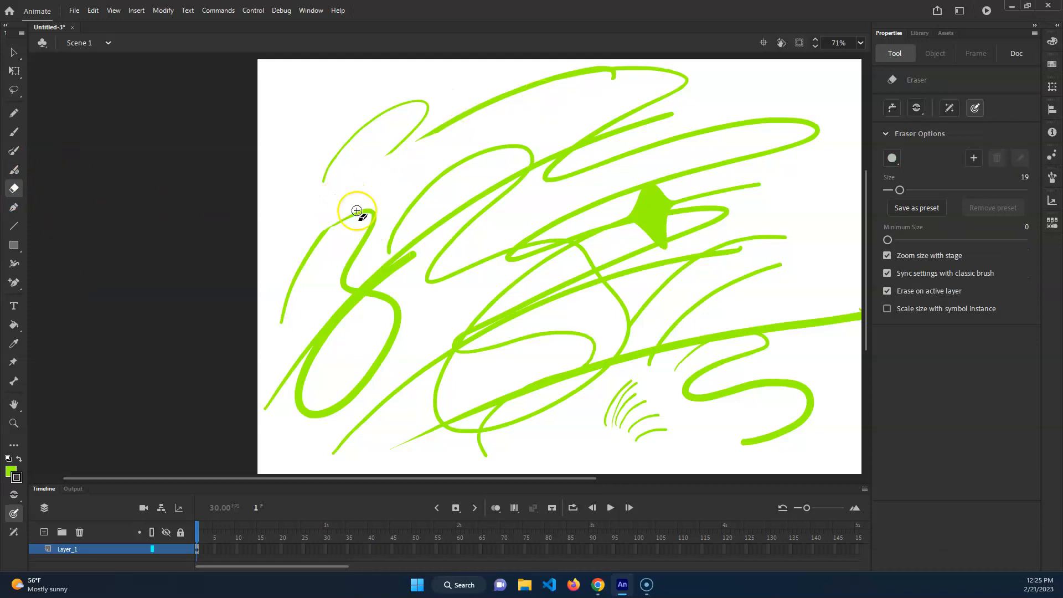
Draw a thick black wave over the upper-left strokes with the Pencil and erase its middle section
click(14, 113)
drag(304, 132, 473, 281)
click(14, 188)
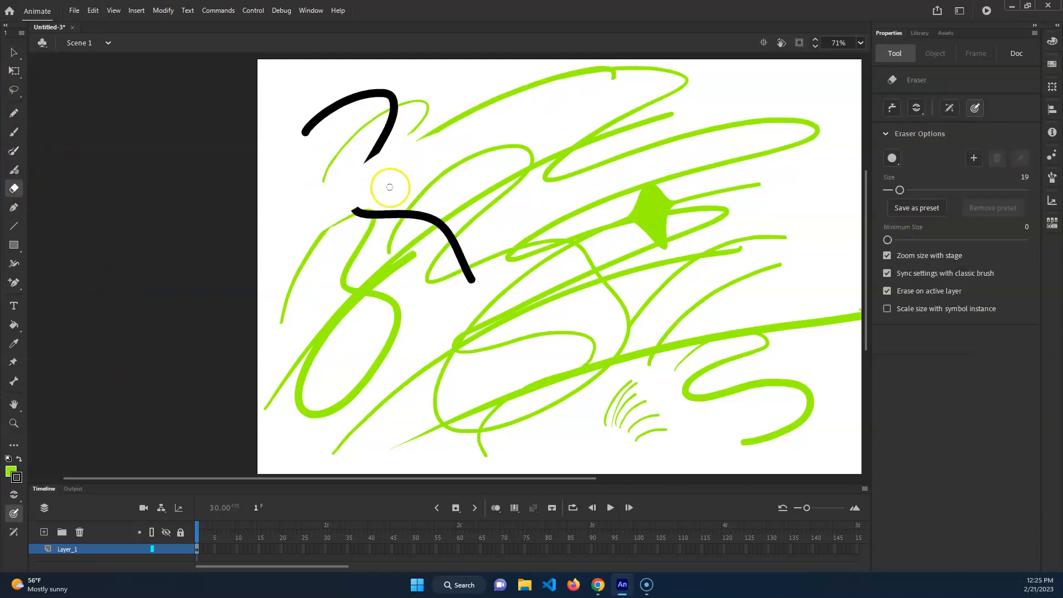
mouse_move(373, 145)
mouse_down()
mouse_move(341, 163)
mouse_move(387, 143)
mouse_up()
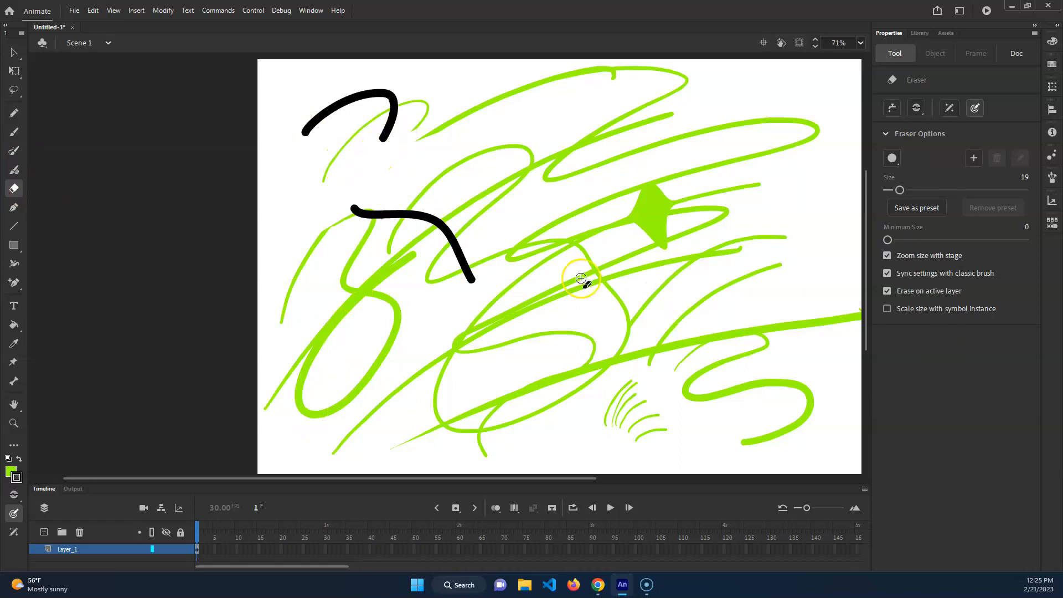
Select the curved part of the upper black stroke and change its end cap to flat
click(14, 52)
click(356, 95)
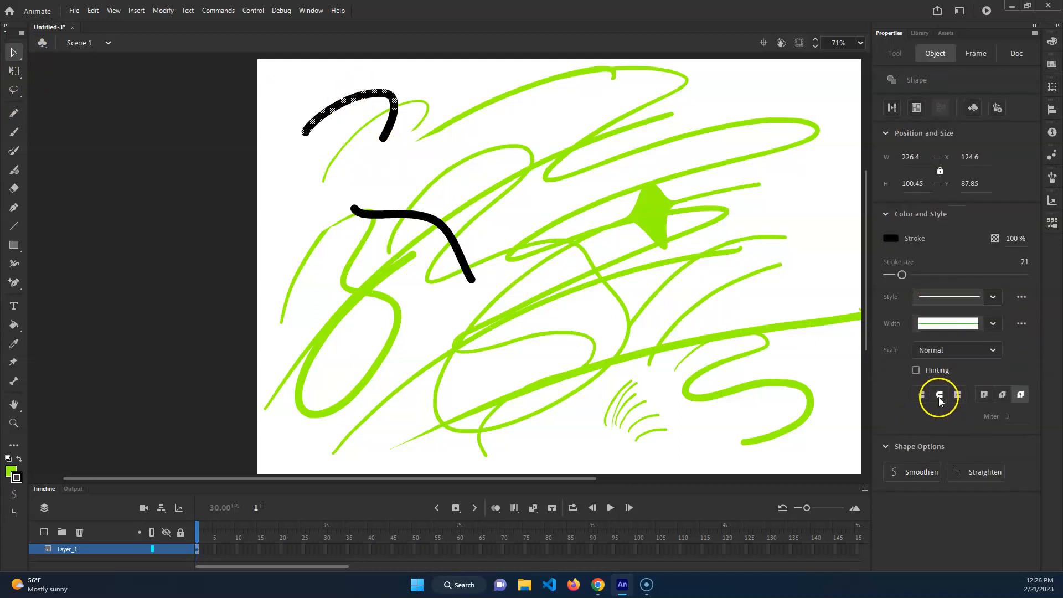
click(299, 155)
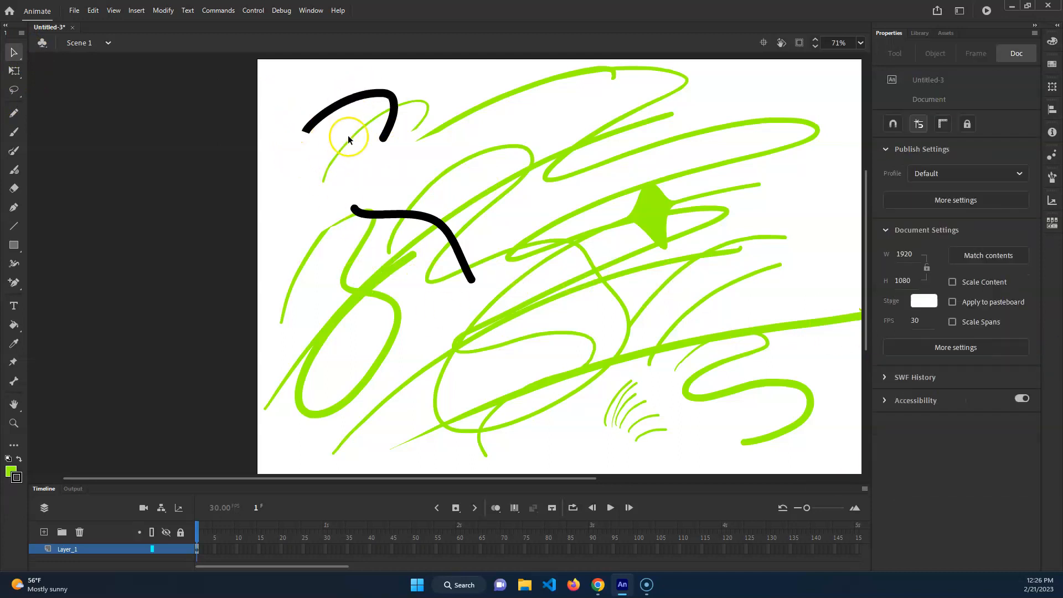